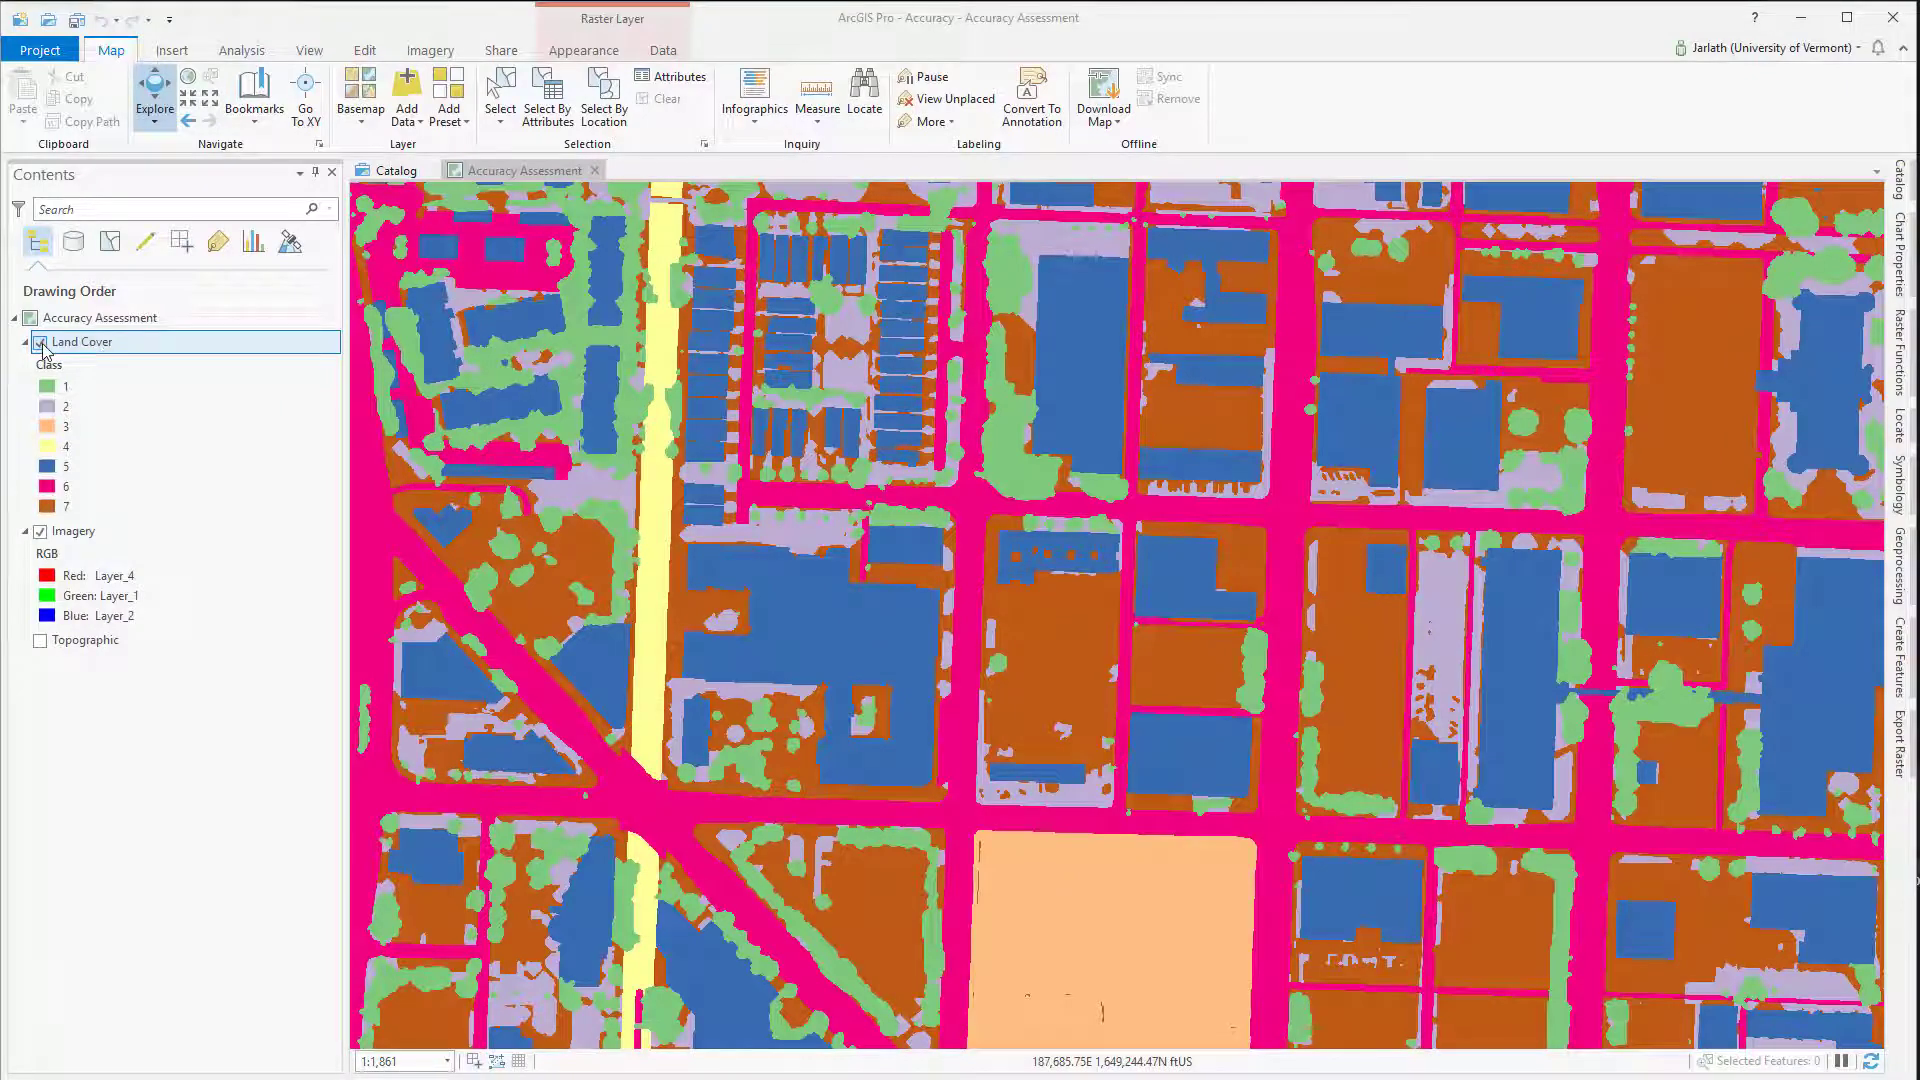
# Step: Inspect the Land Cover layer's source and raster cell details in its properties
pyautogui.rightClick(75, 345)
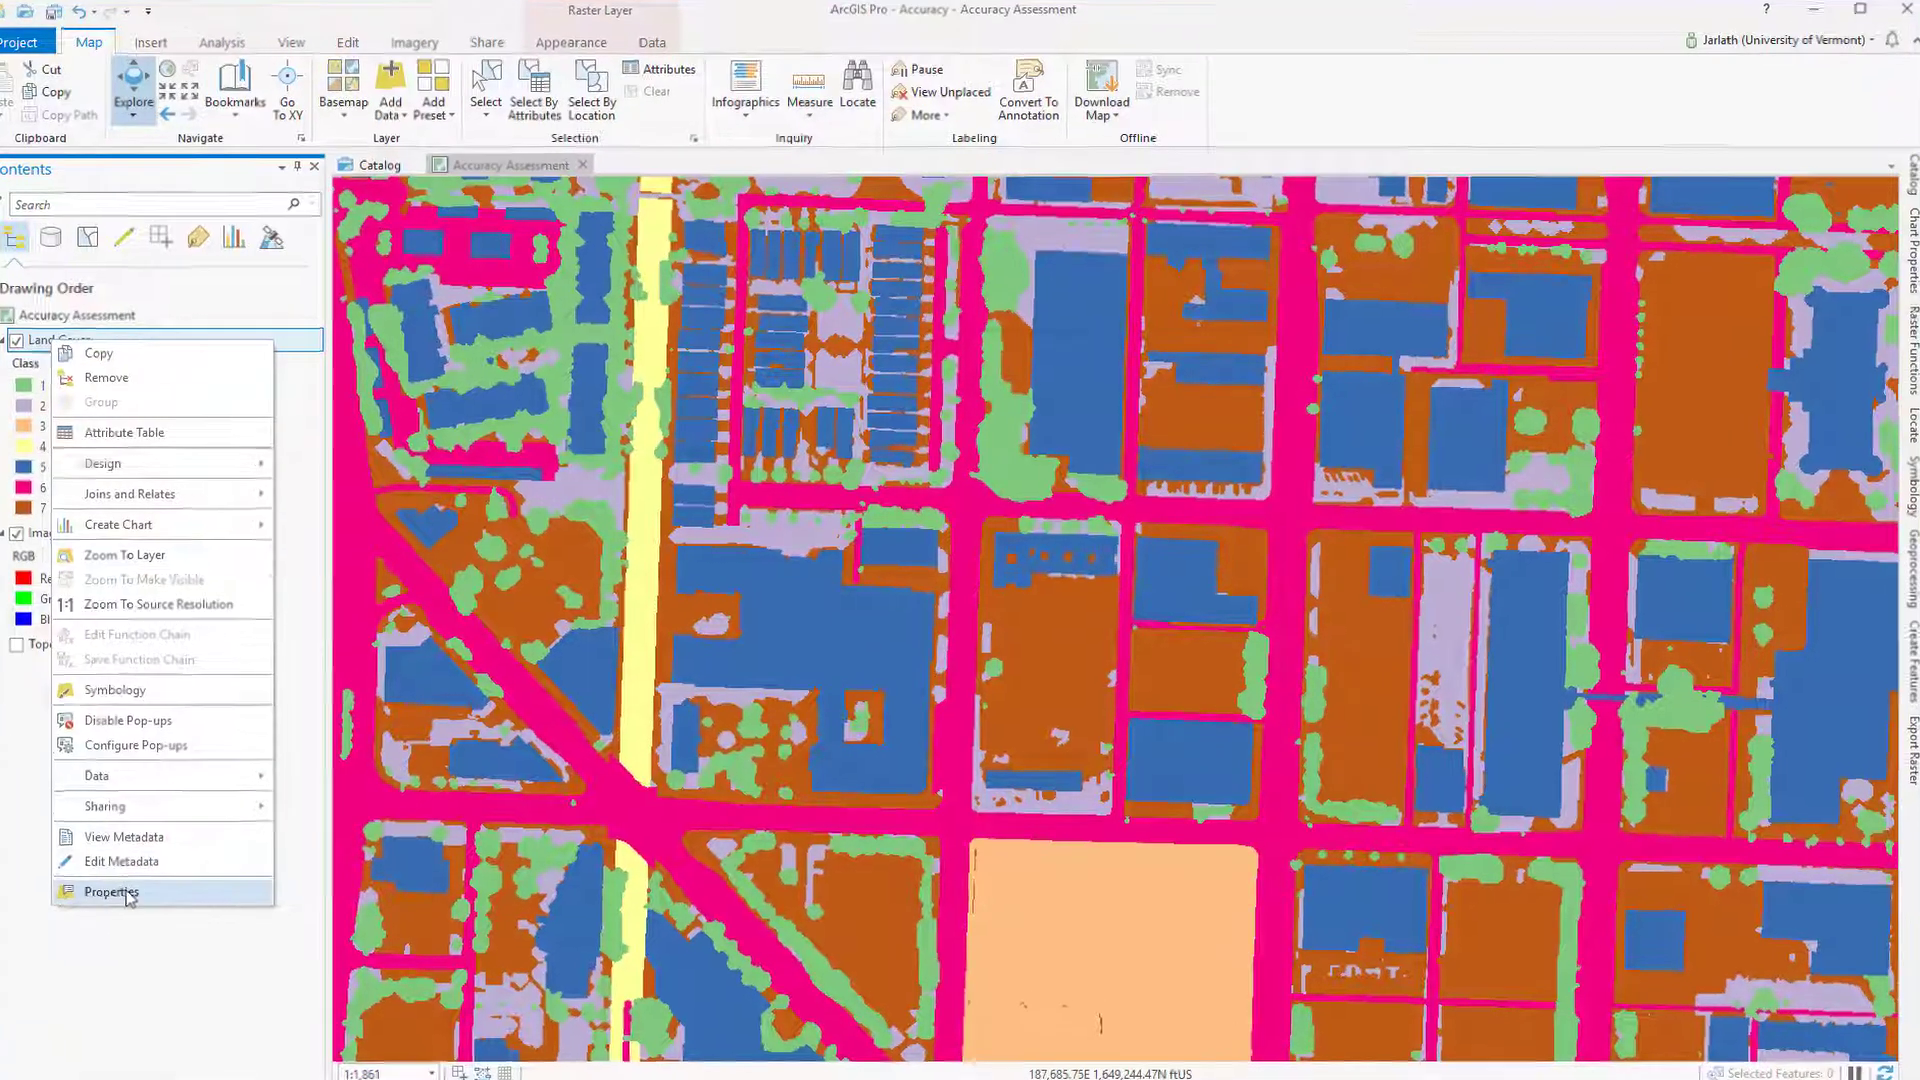
pyautogui.click(135, 883)
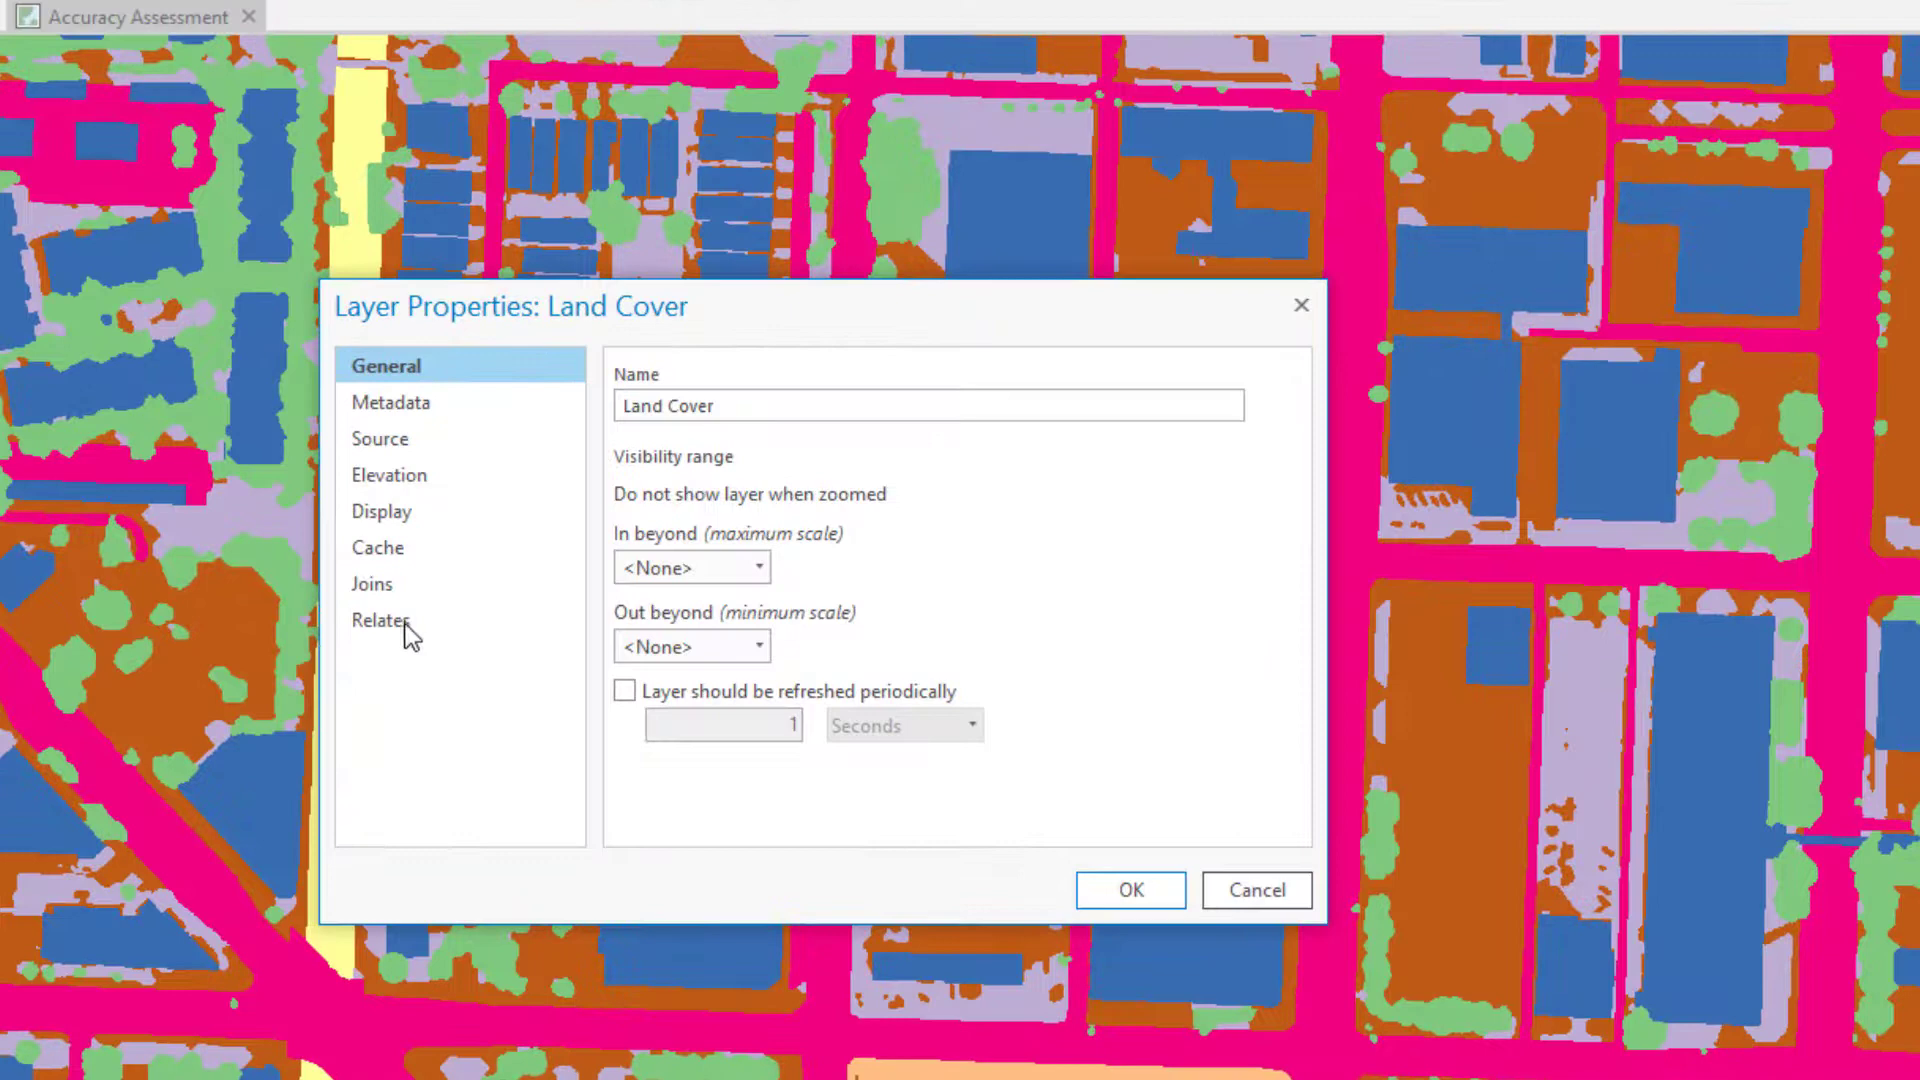
pyautogui.click(407, 446)
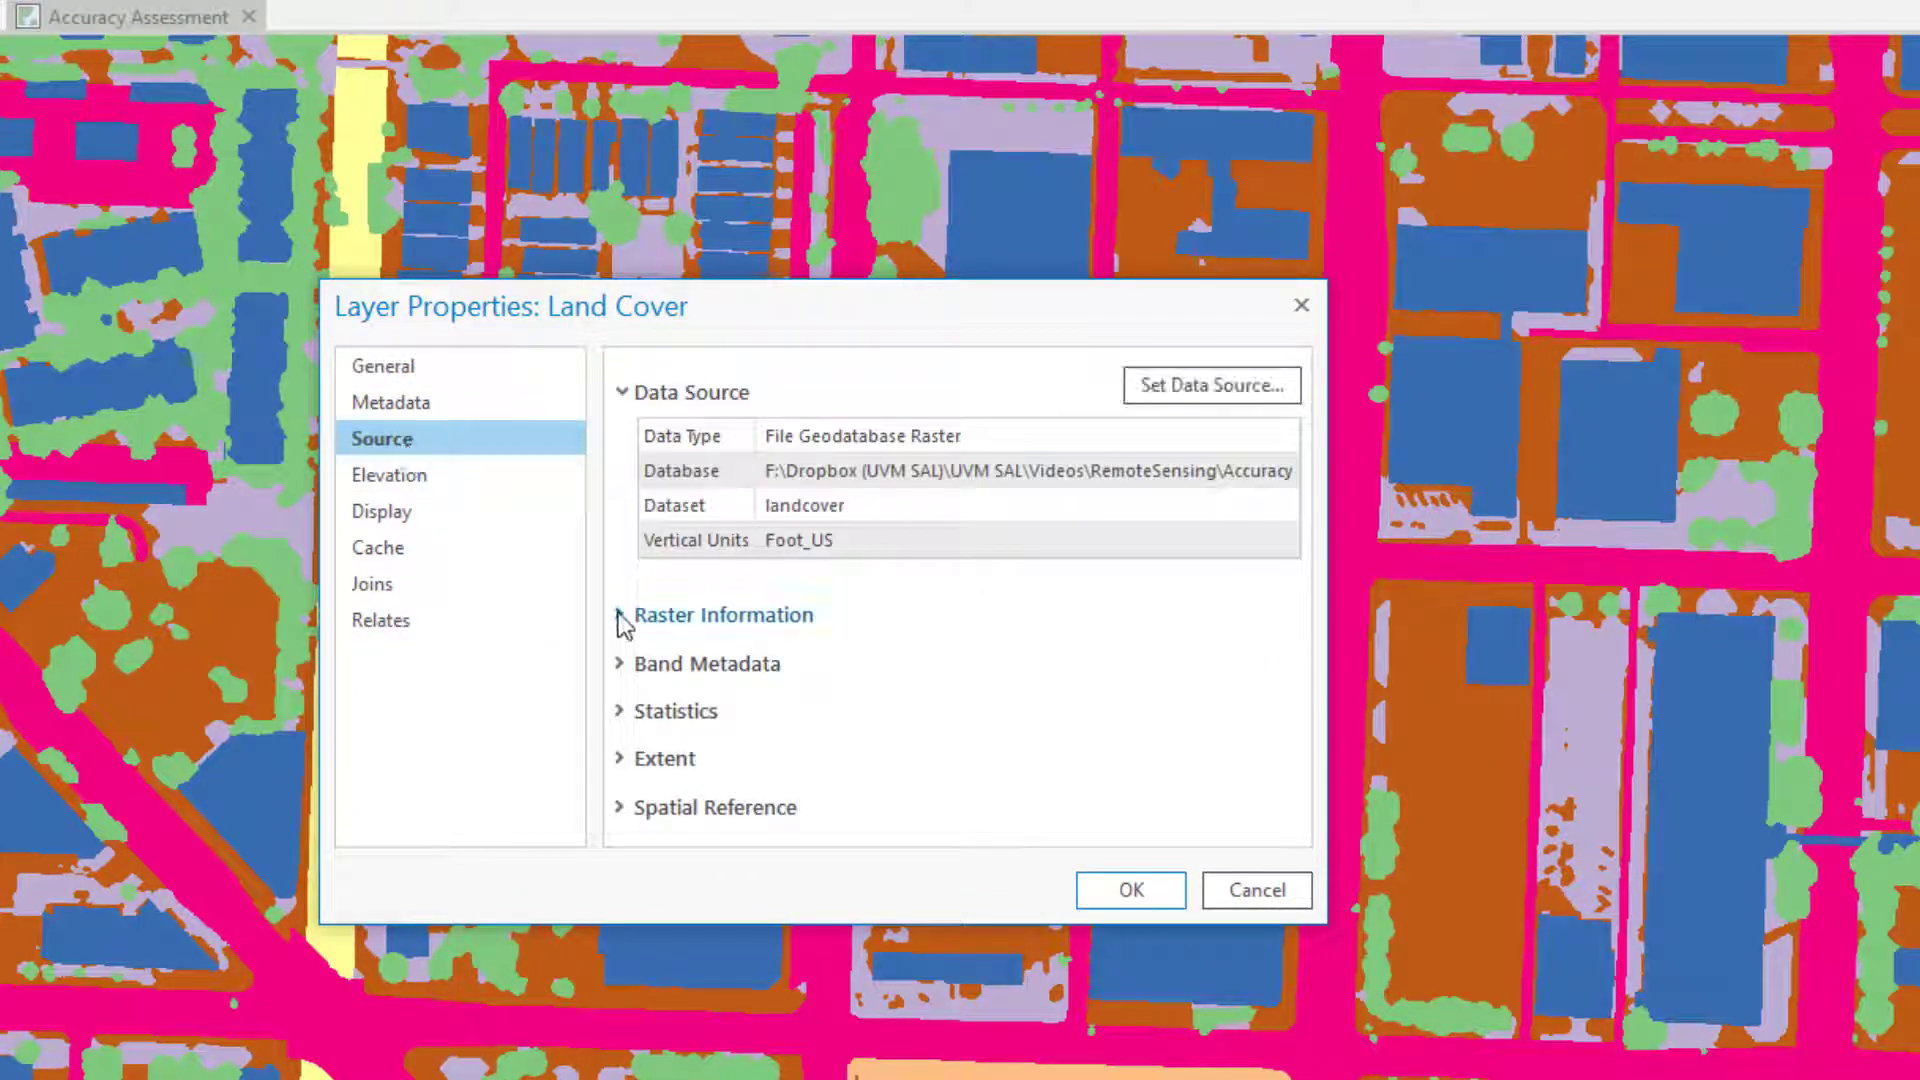
pyautogui.click(621, 616)
pyautogui.scroll(-2, 747, 671)
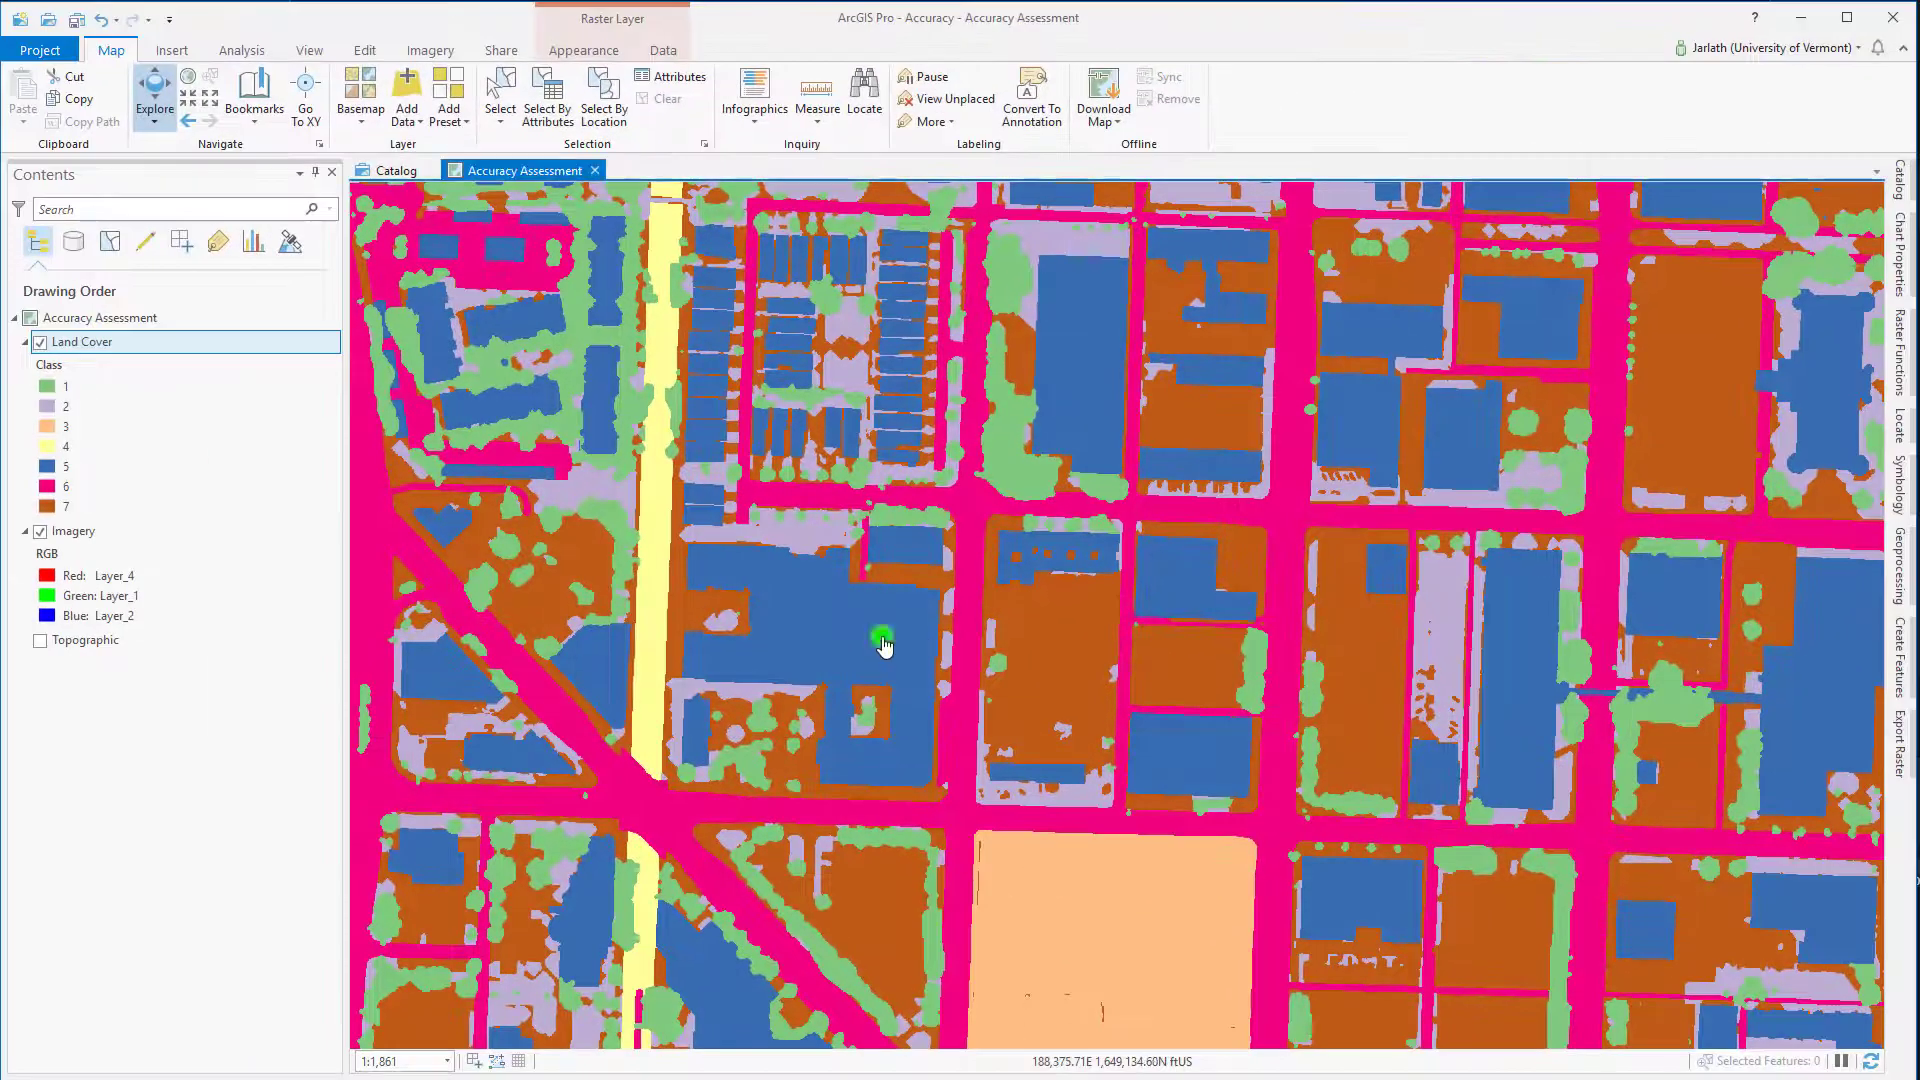
# Step: Identify land cover classes at several map spots and briefly compare with the underlying imagery
pyautogui.click(882, 642)
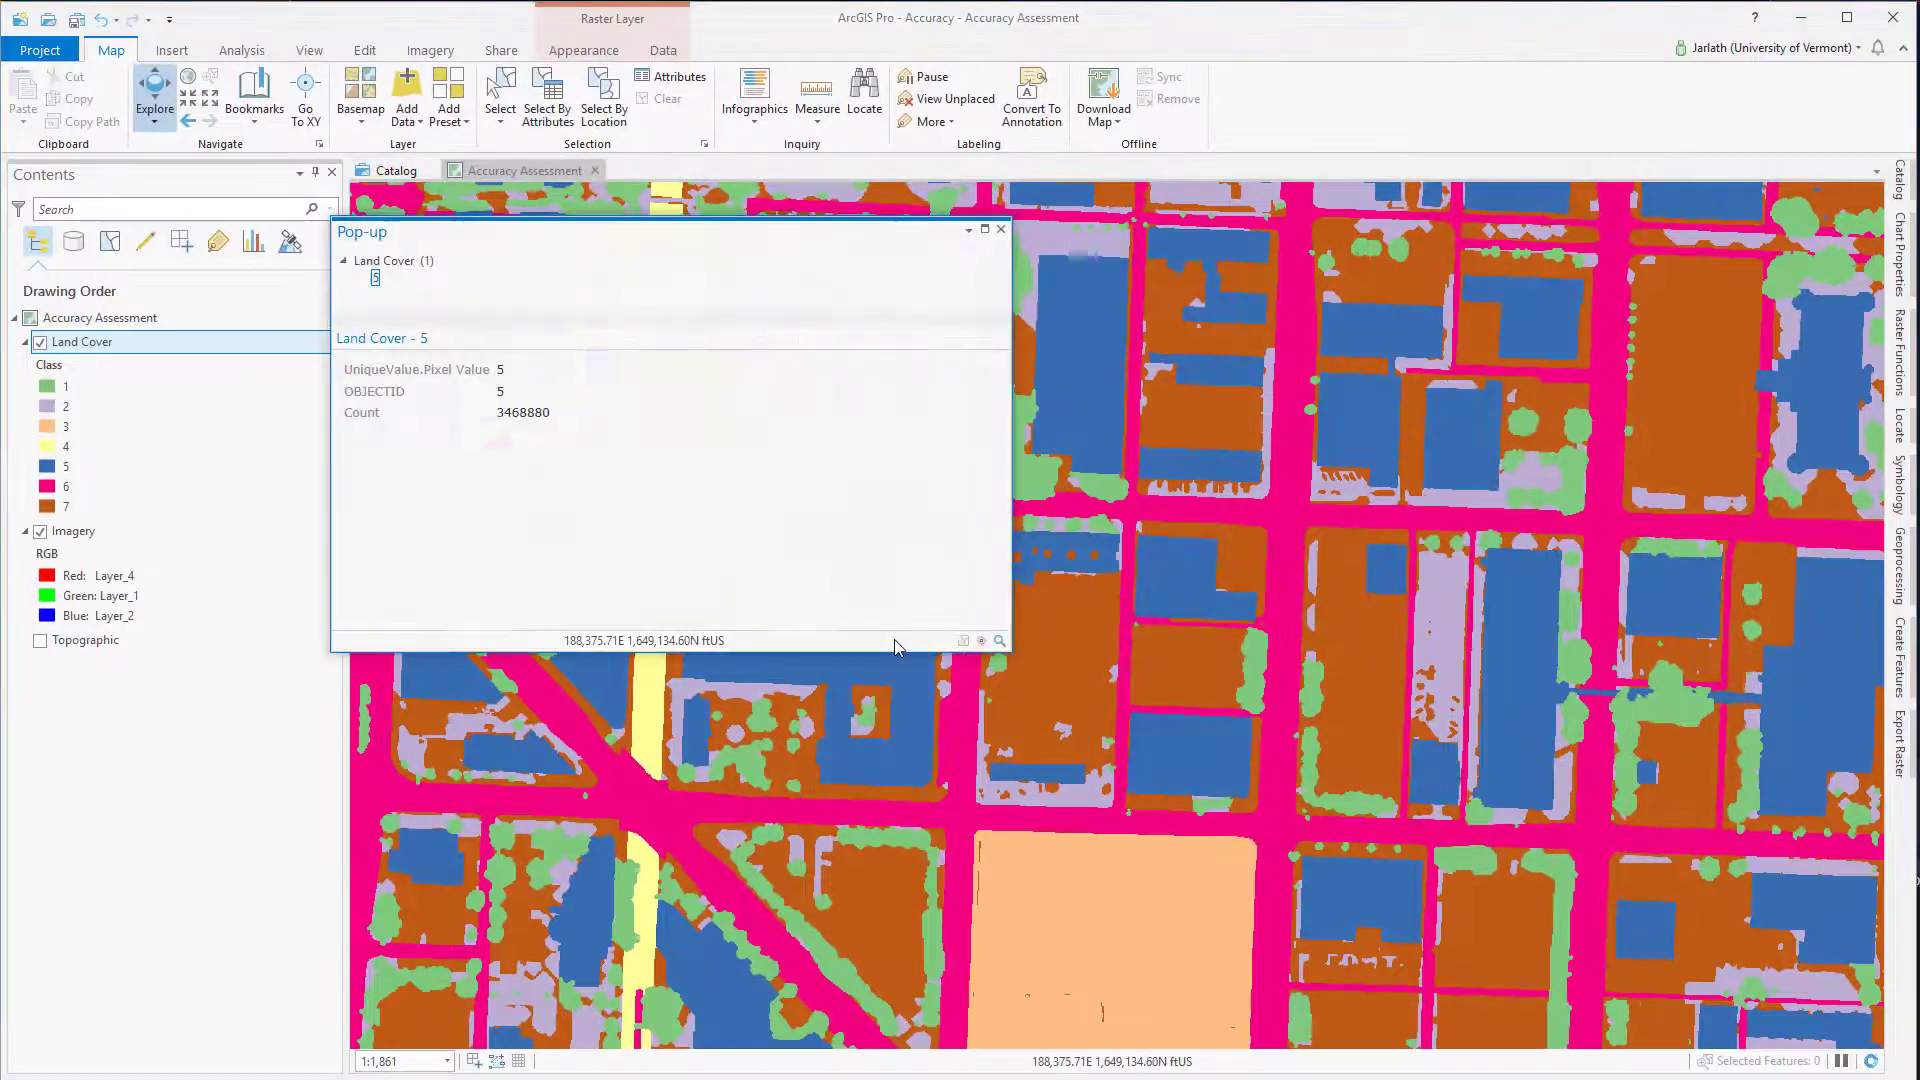
pyautogui.click(1059, 661)
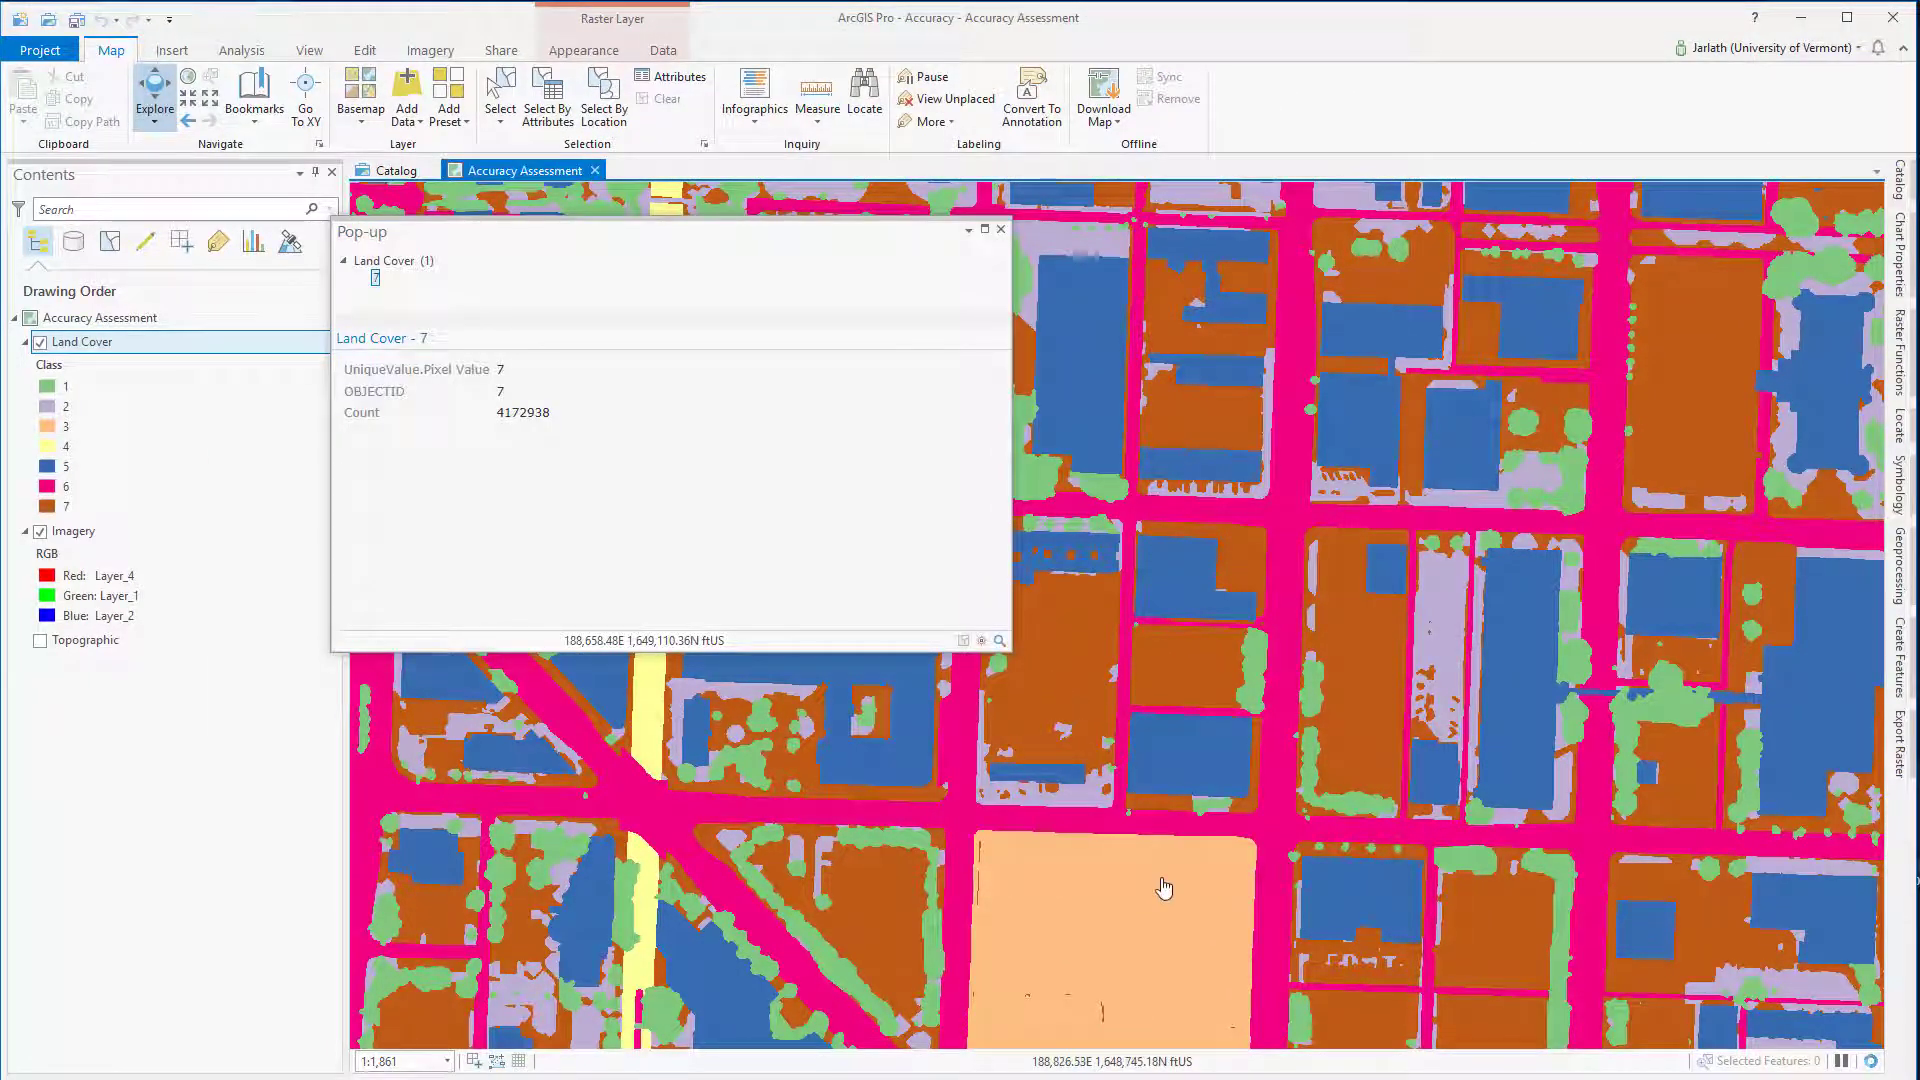
pyautogui.click(1165, 886)
pyautogui.click(1429, 591)
pyautogui.click(1528, 444)
pyautogui.click(1535, 422)
pyautogui.click(1681, 447)
pyautogui.click(1623, 750)
pyautogui.click(1000, 230)
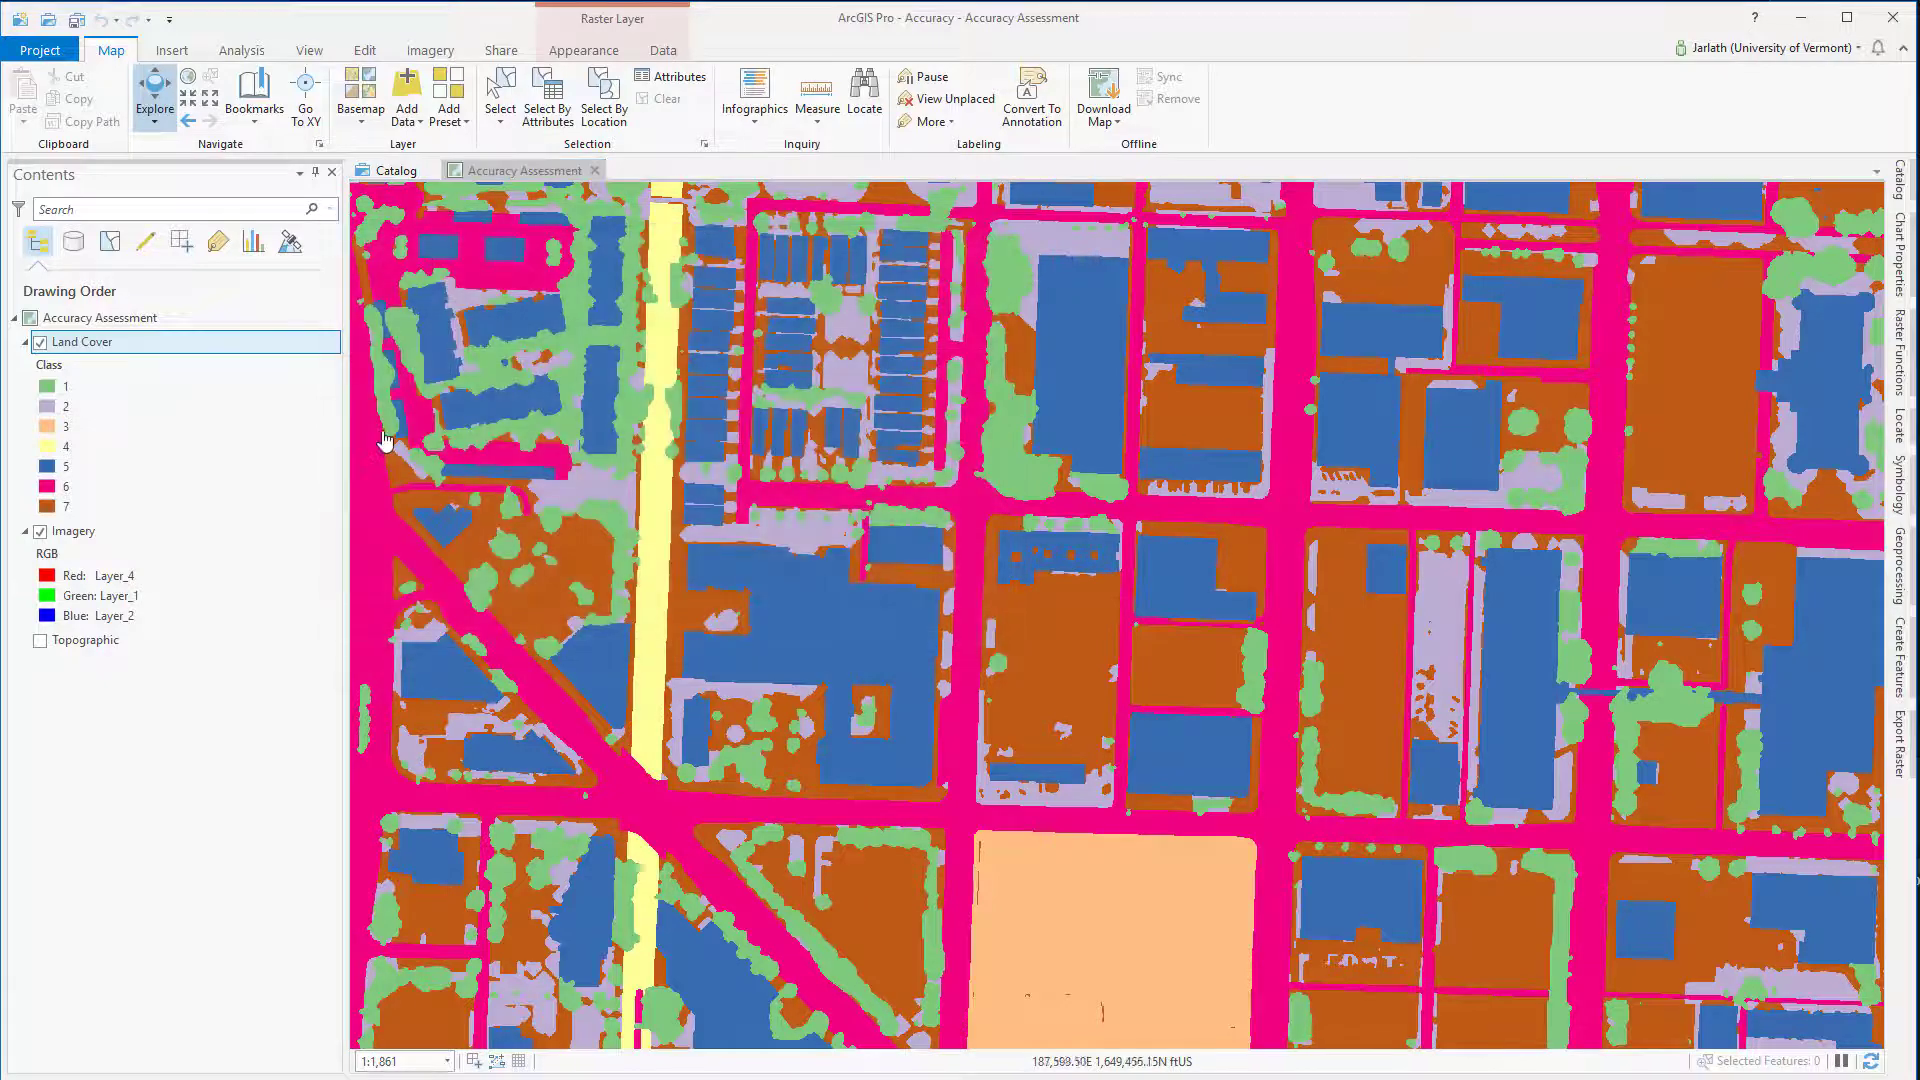
pyautogui.click(40, 342)
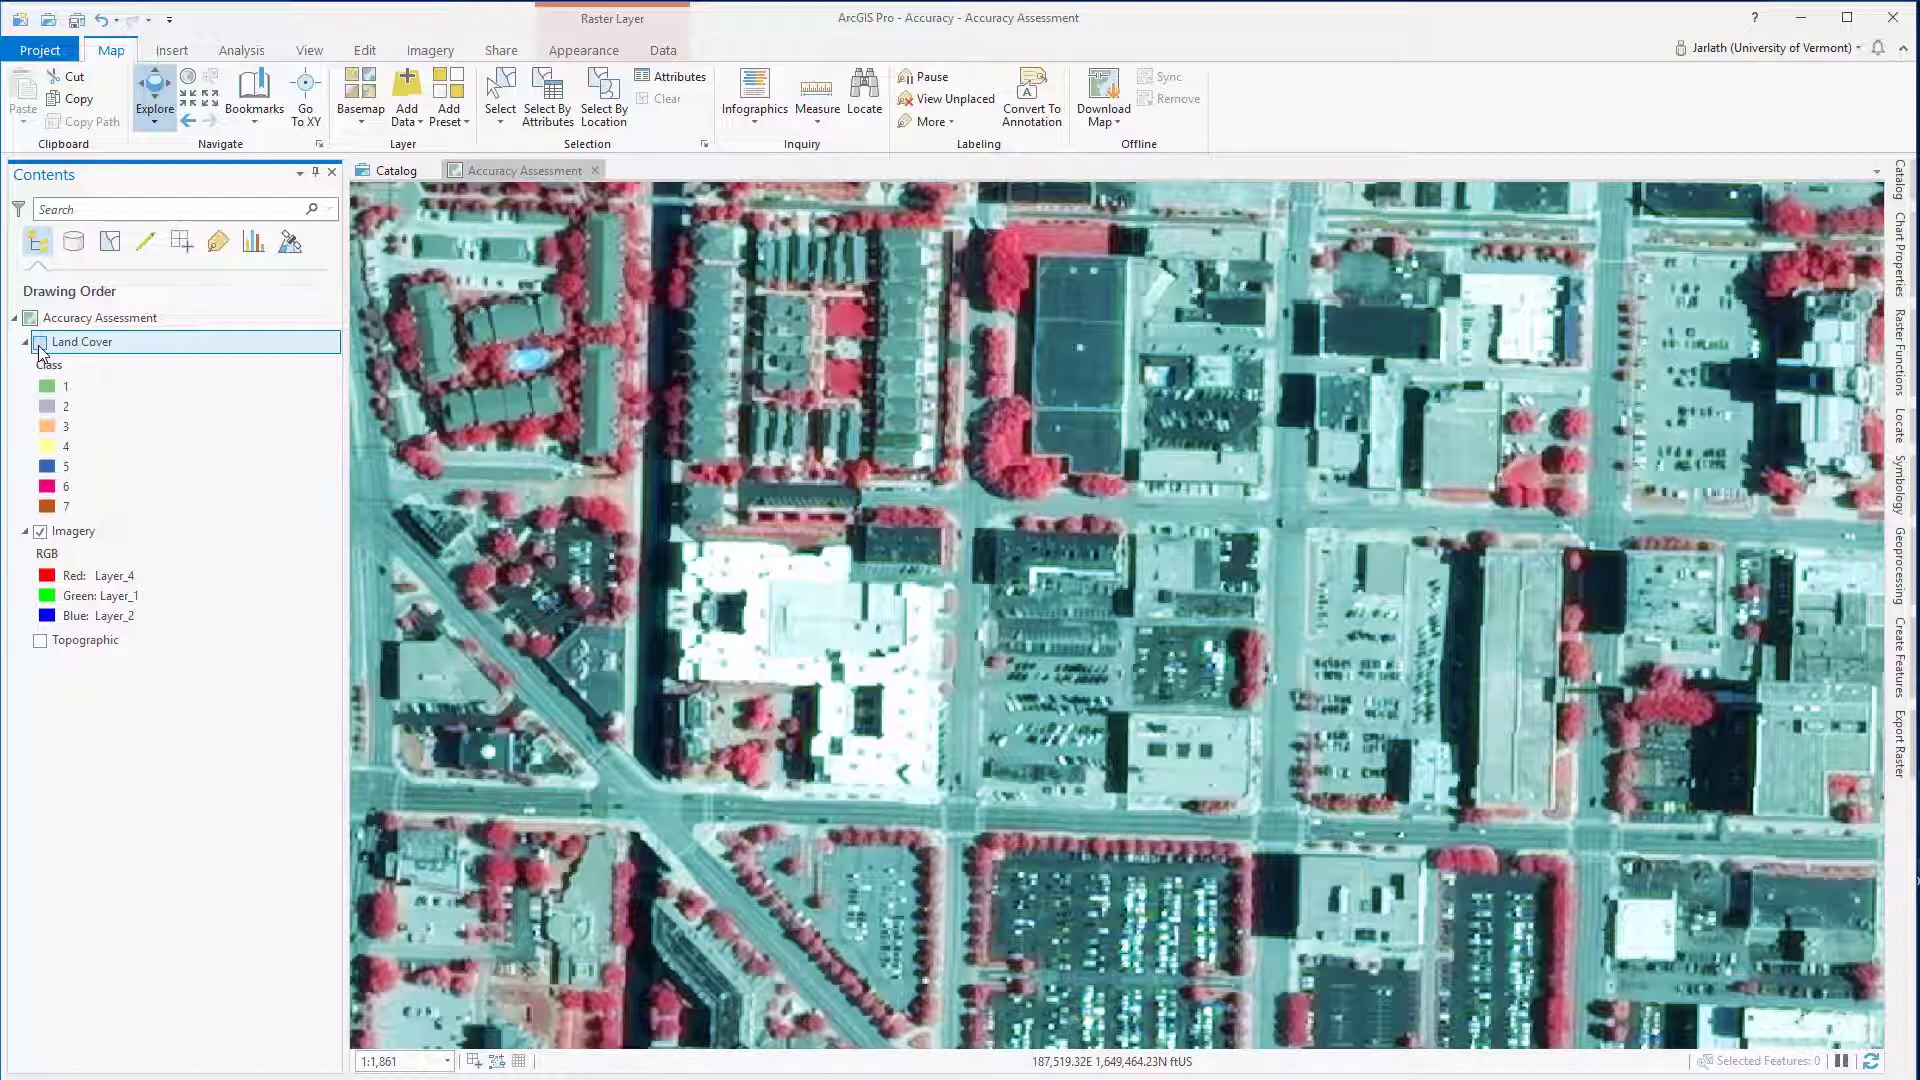
pyautogui.click(40, 343)
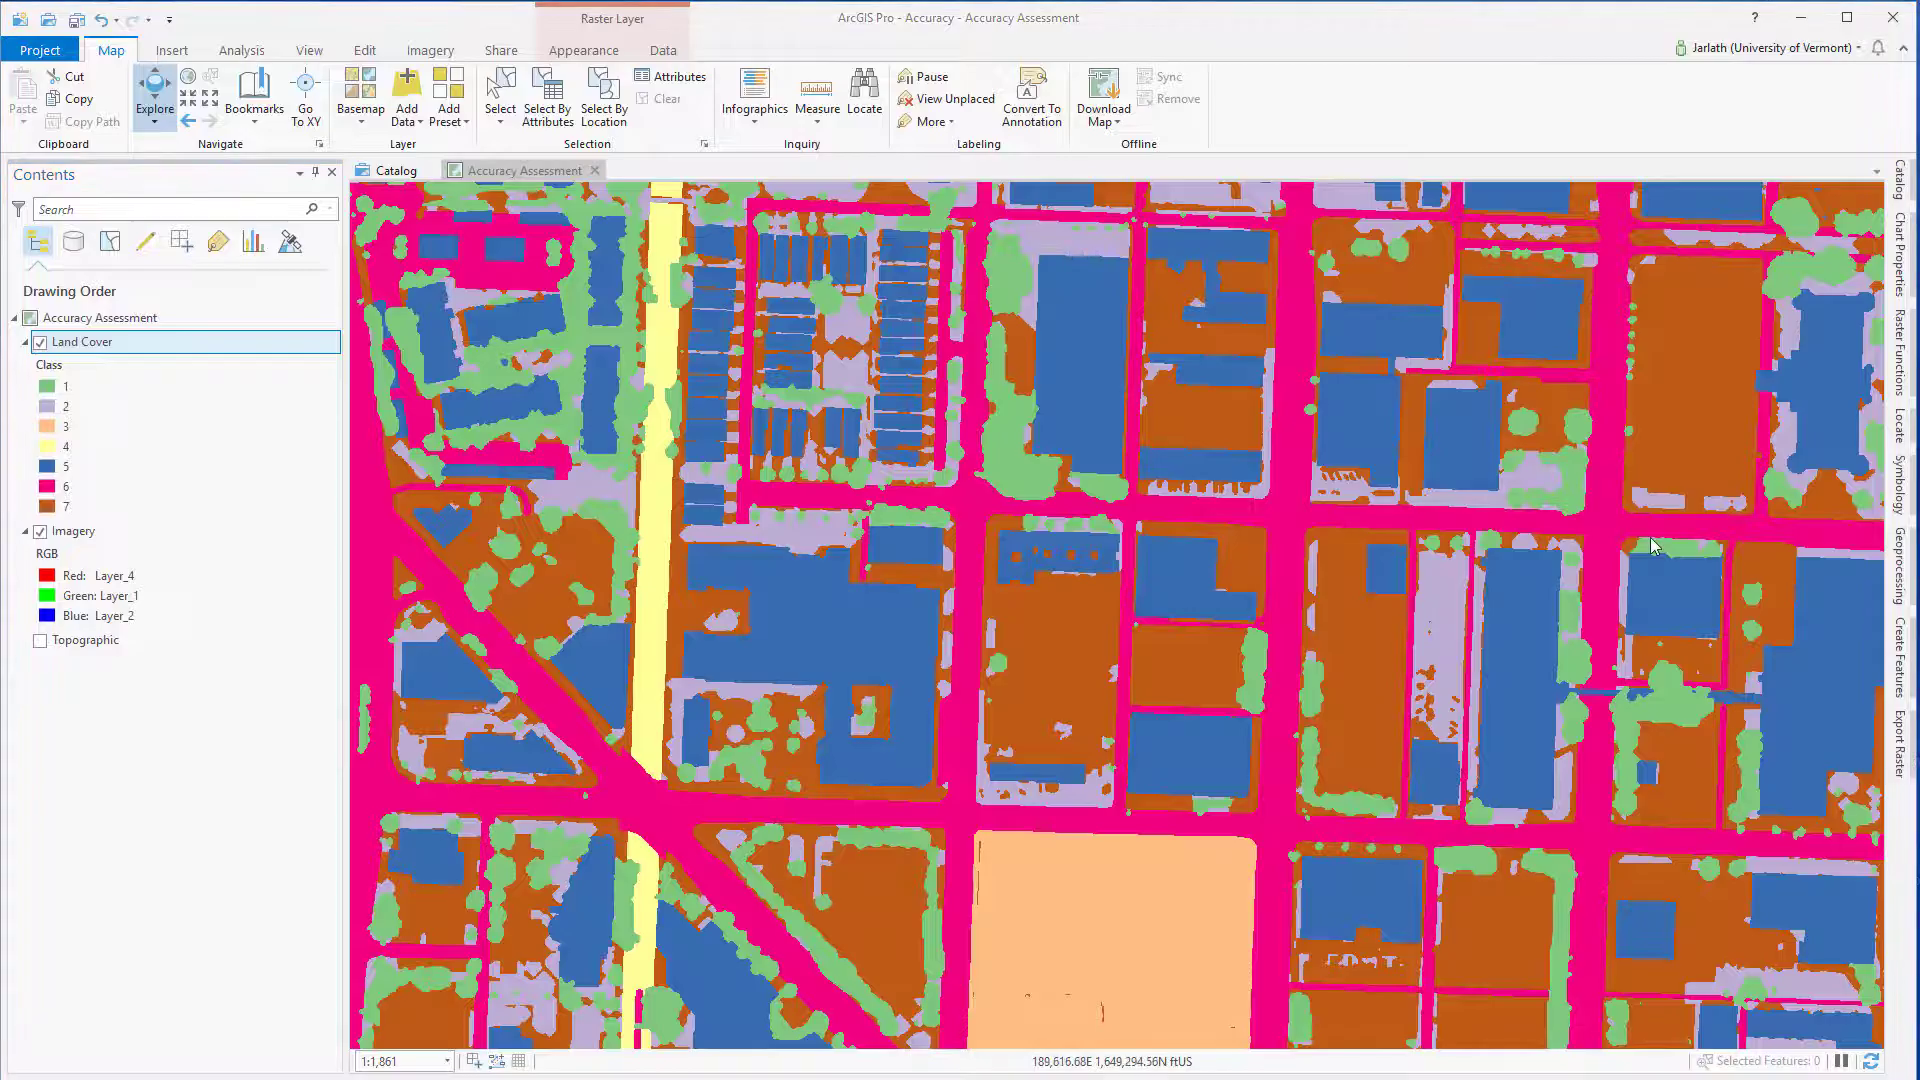
# Step: Set Create Accuracy Assessment Points to Land Cover, AccuracyPoints, Classified, and 500 stratified random points
pyautogui.click(1898, 565)
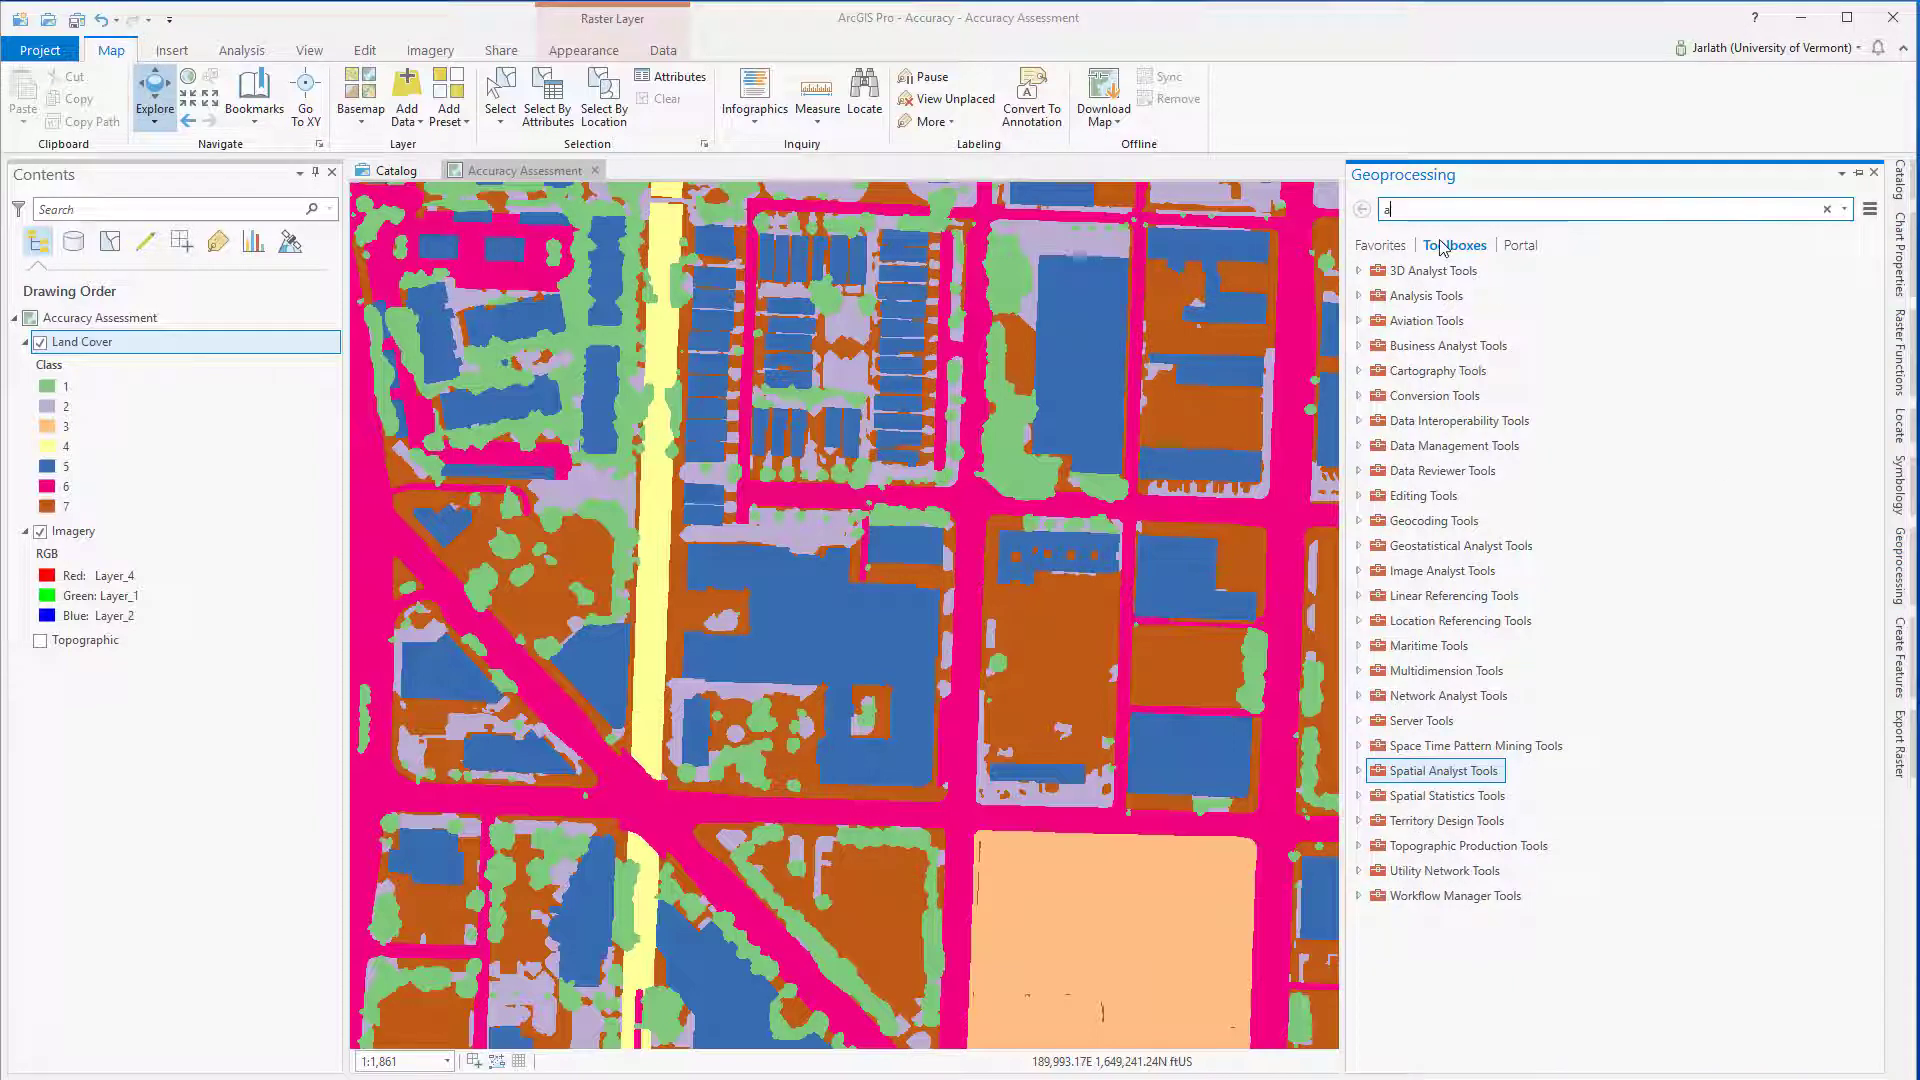
pyautogui.write('ccur')
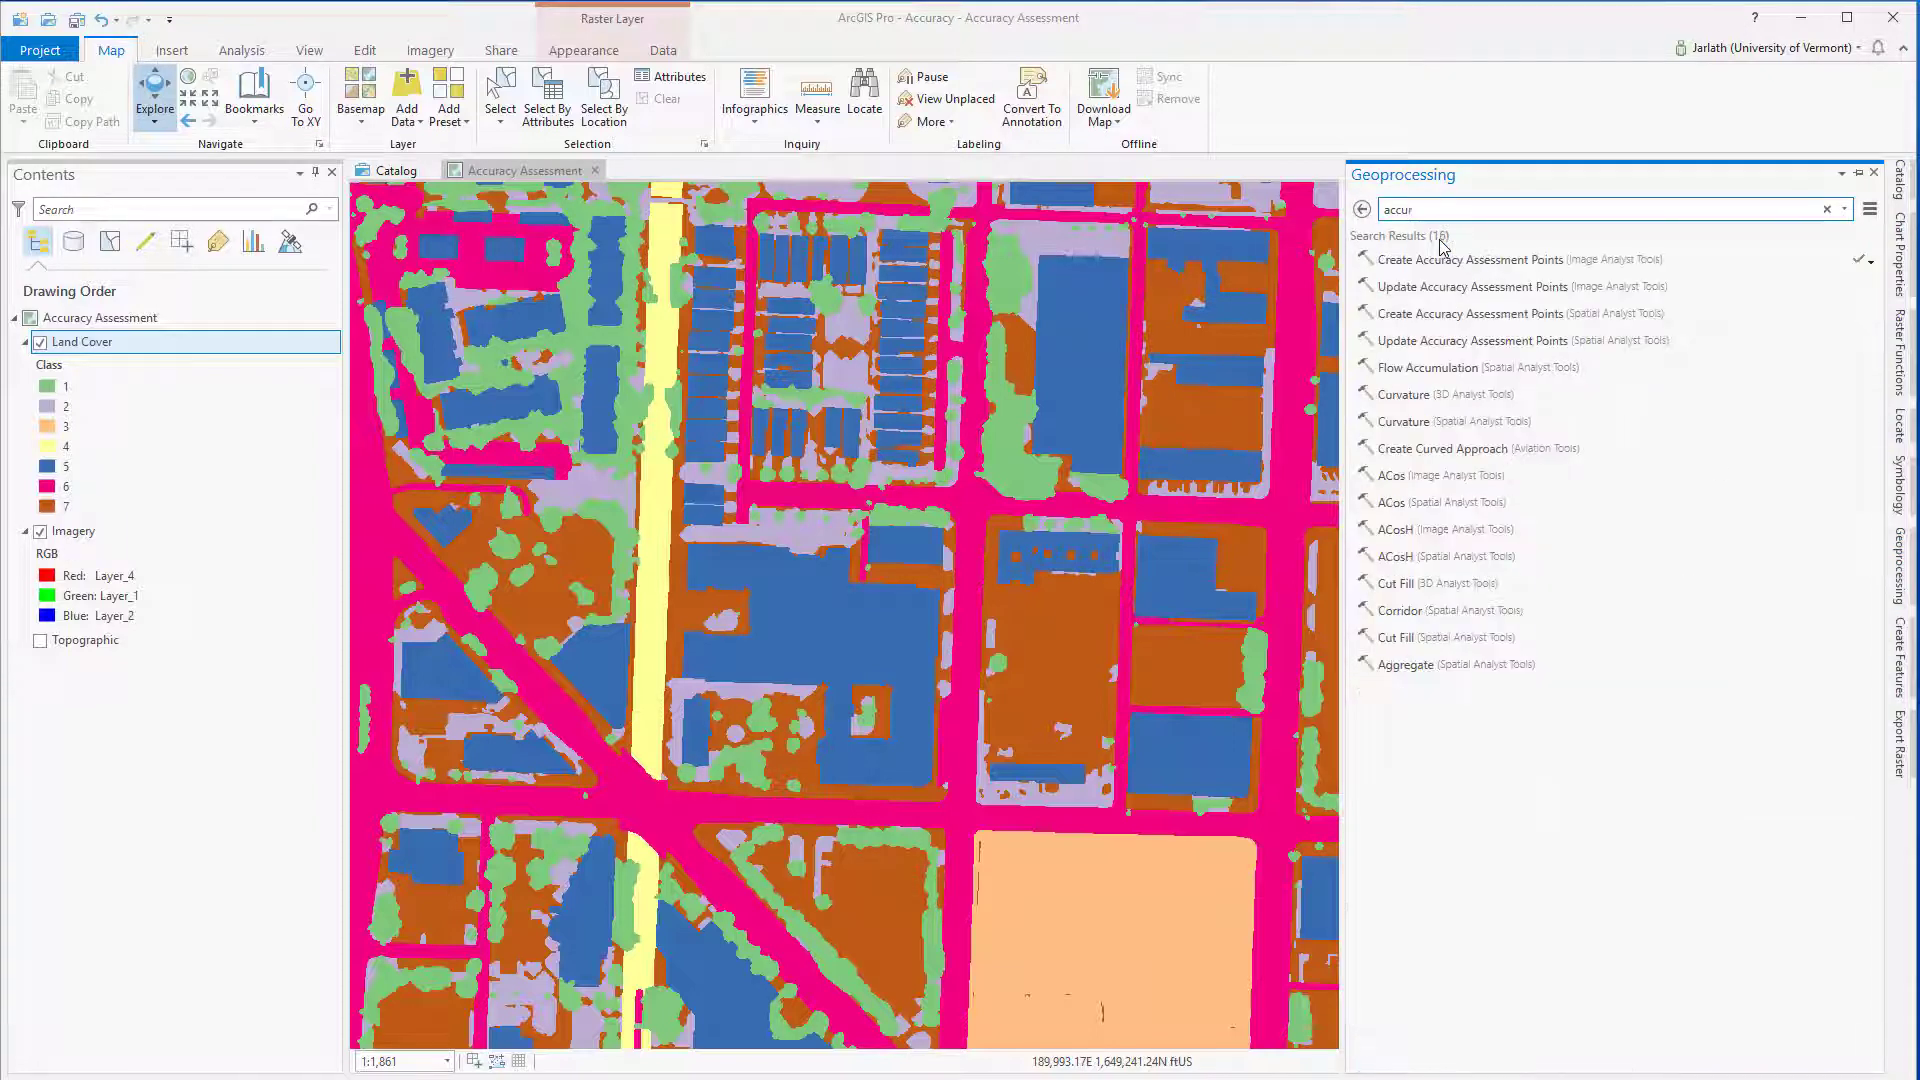
pyautogui.click(1437, 316)
pyautogui.click(1839, 296)
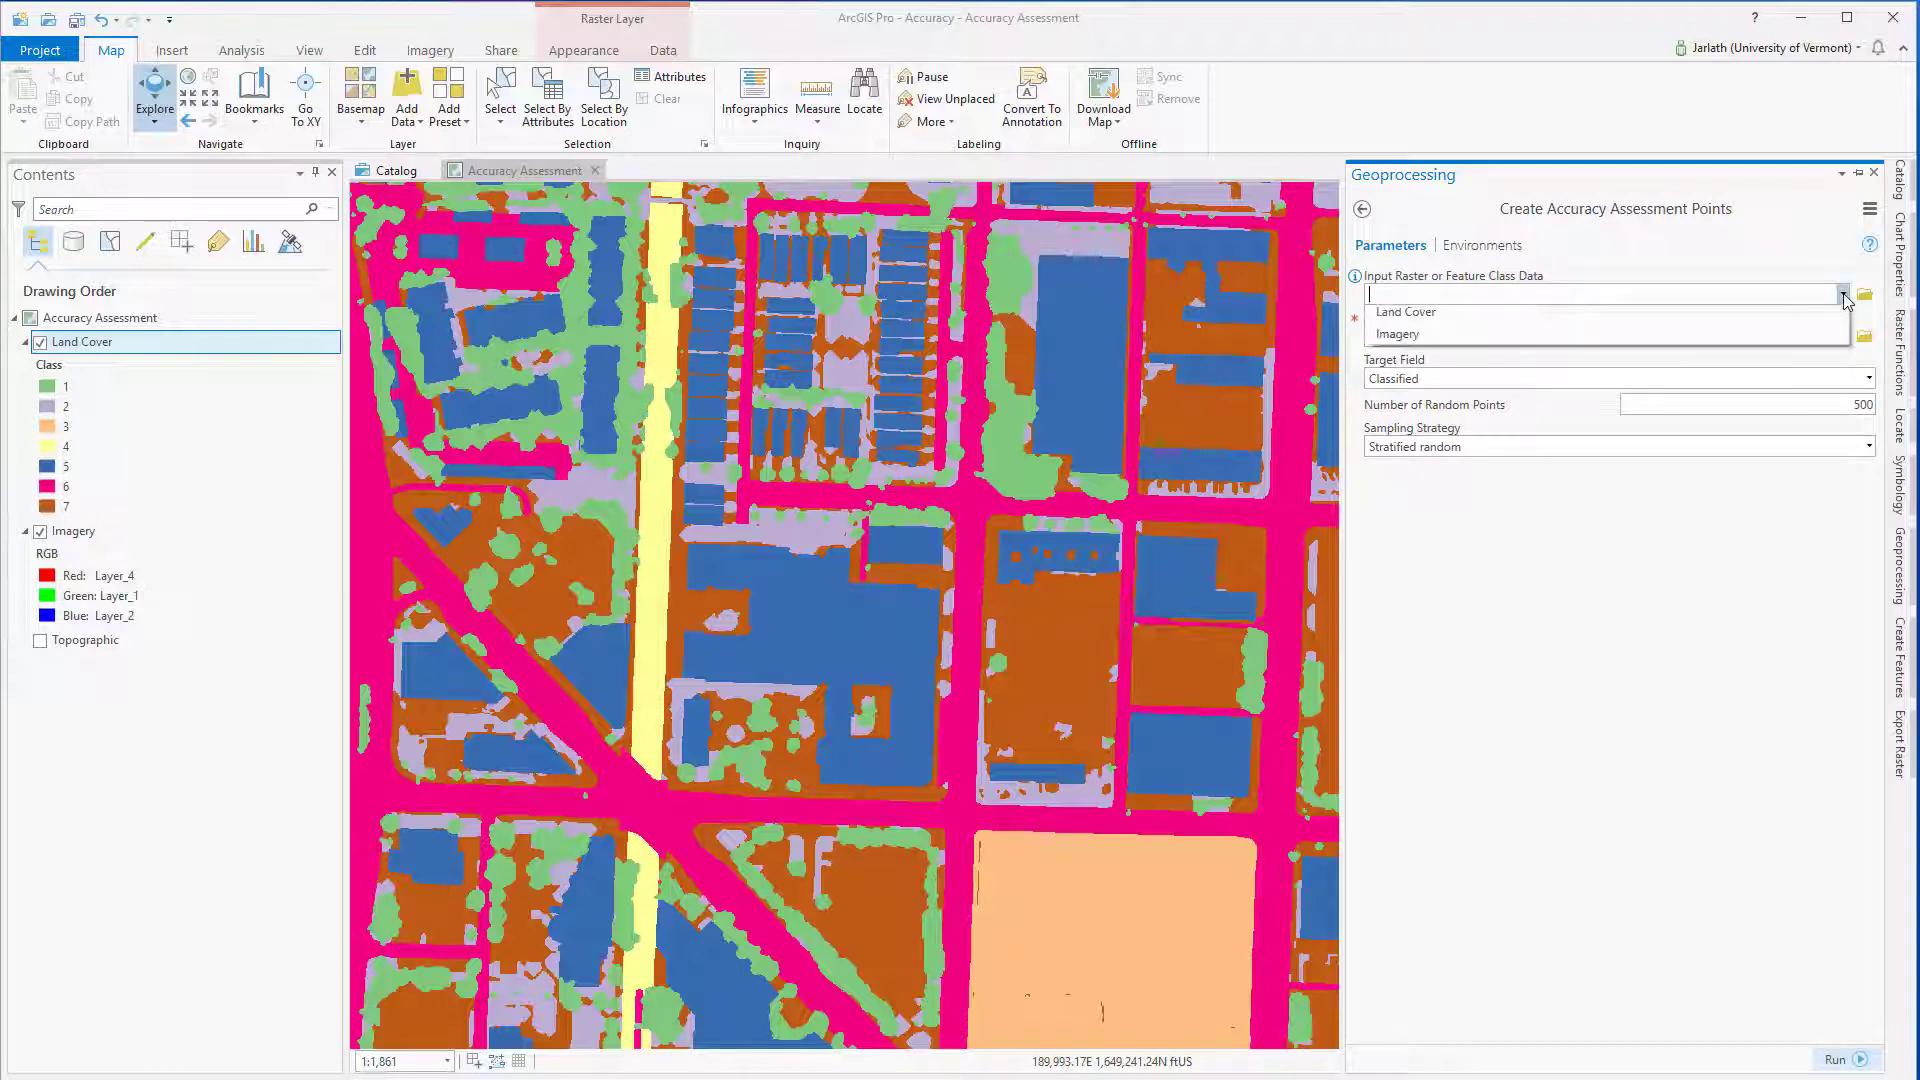
pyautogui.click(1748, 314)
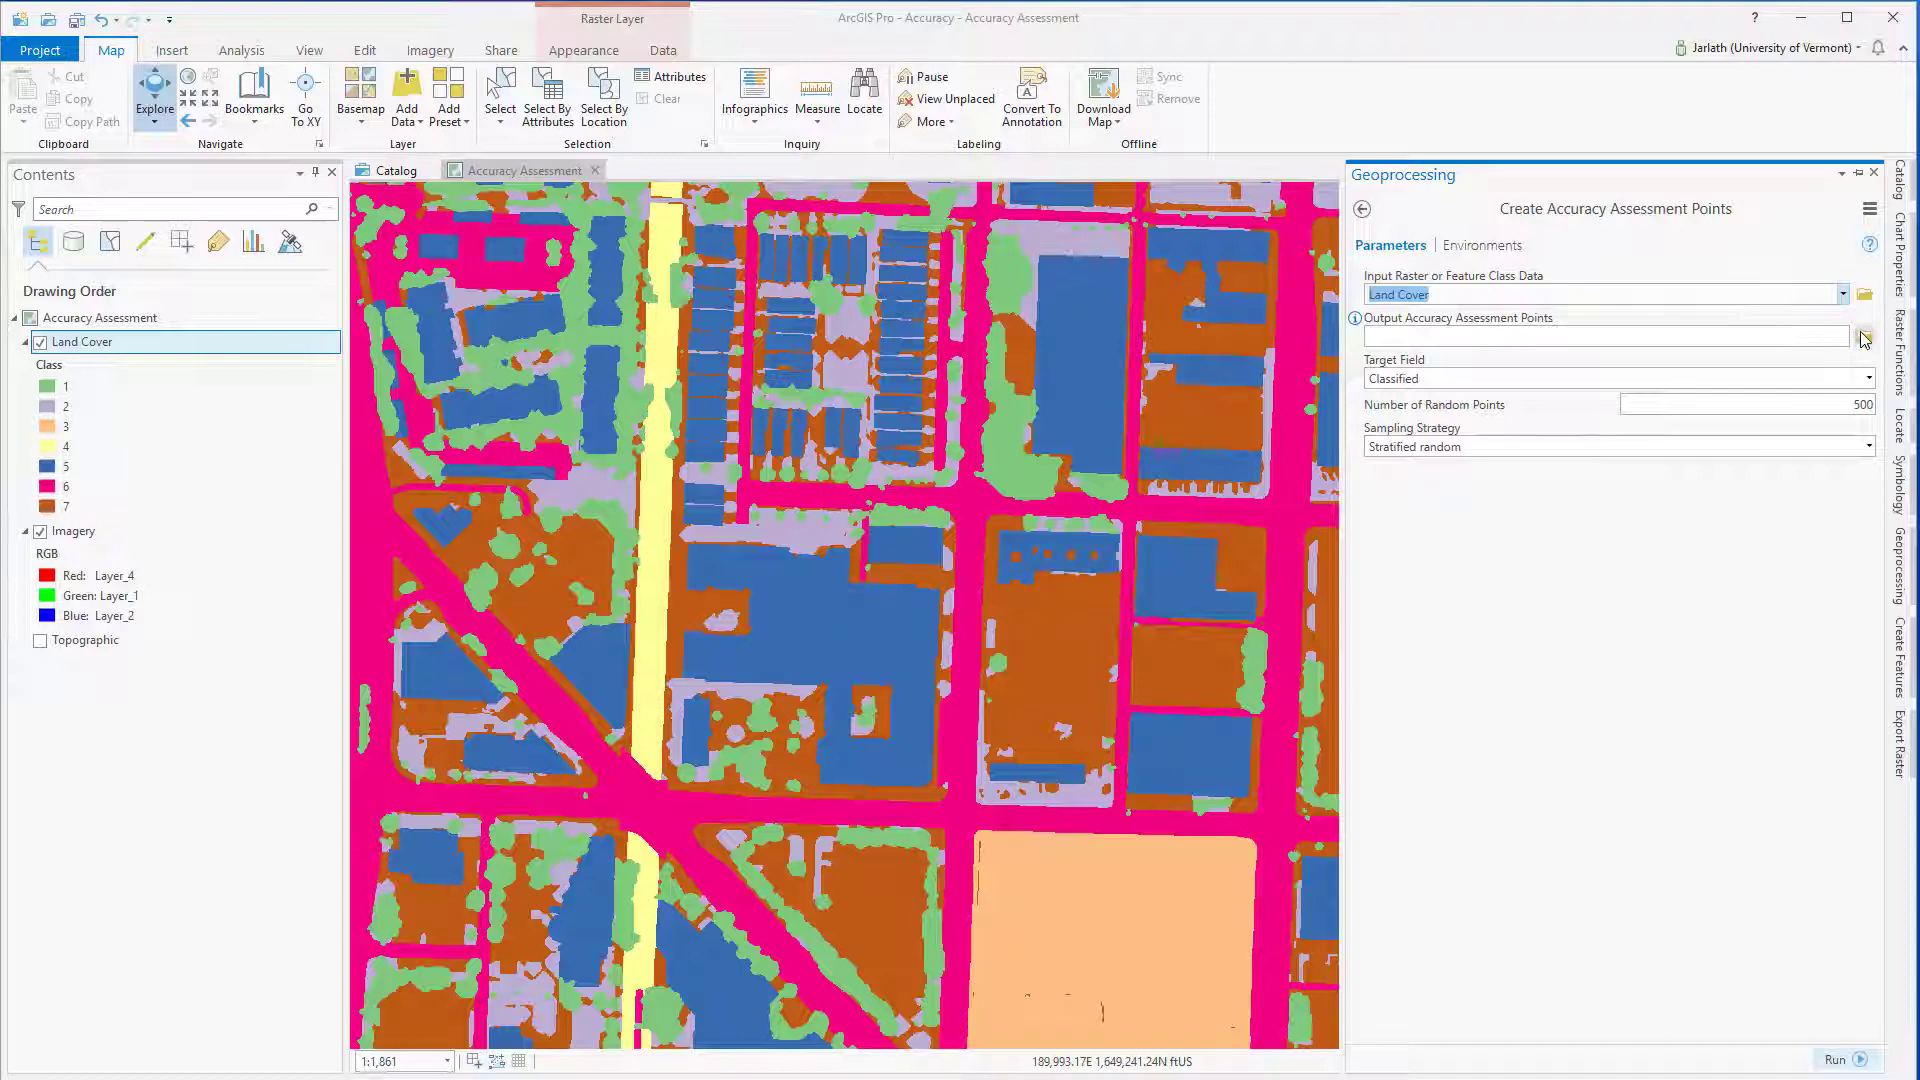
pyautogui.click(1826, 333)
pyautogui.write('AccuracyPoints')
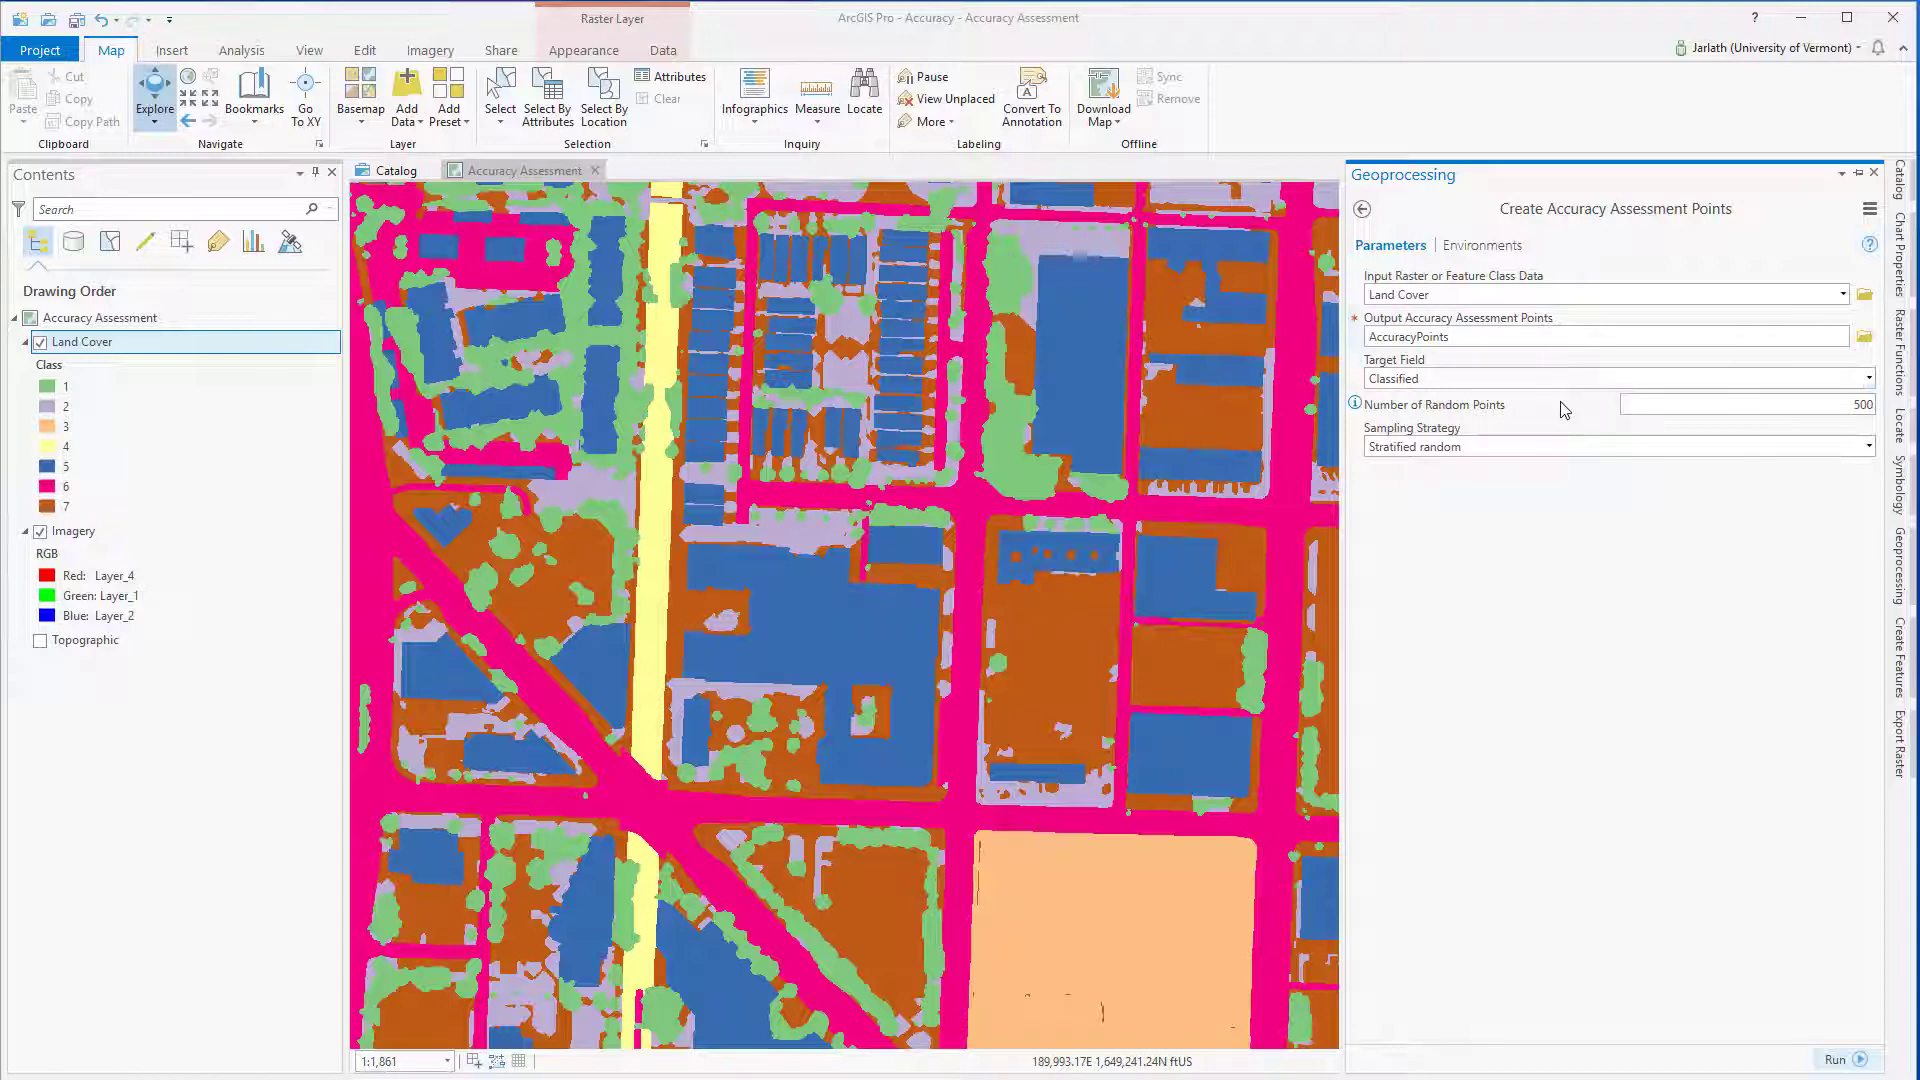
pyautogui.click(1869, 380)
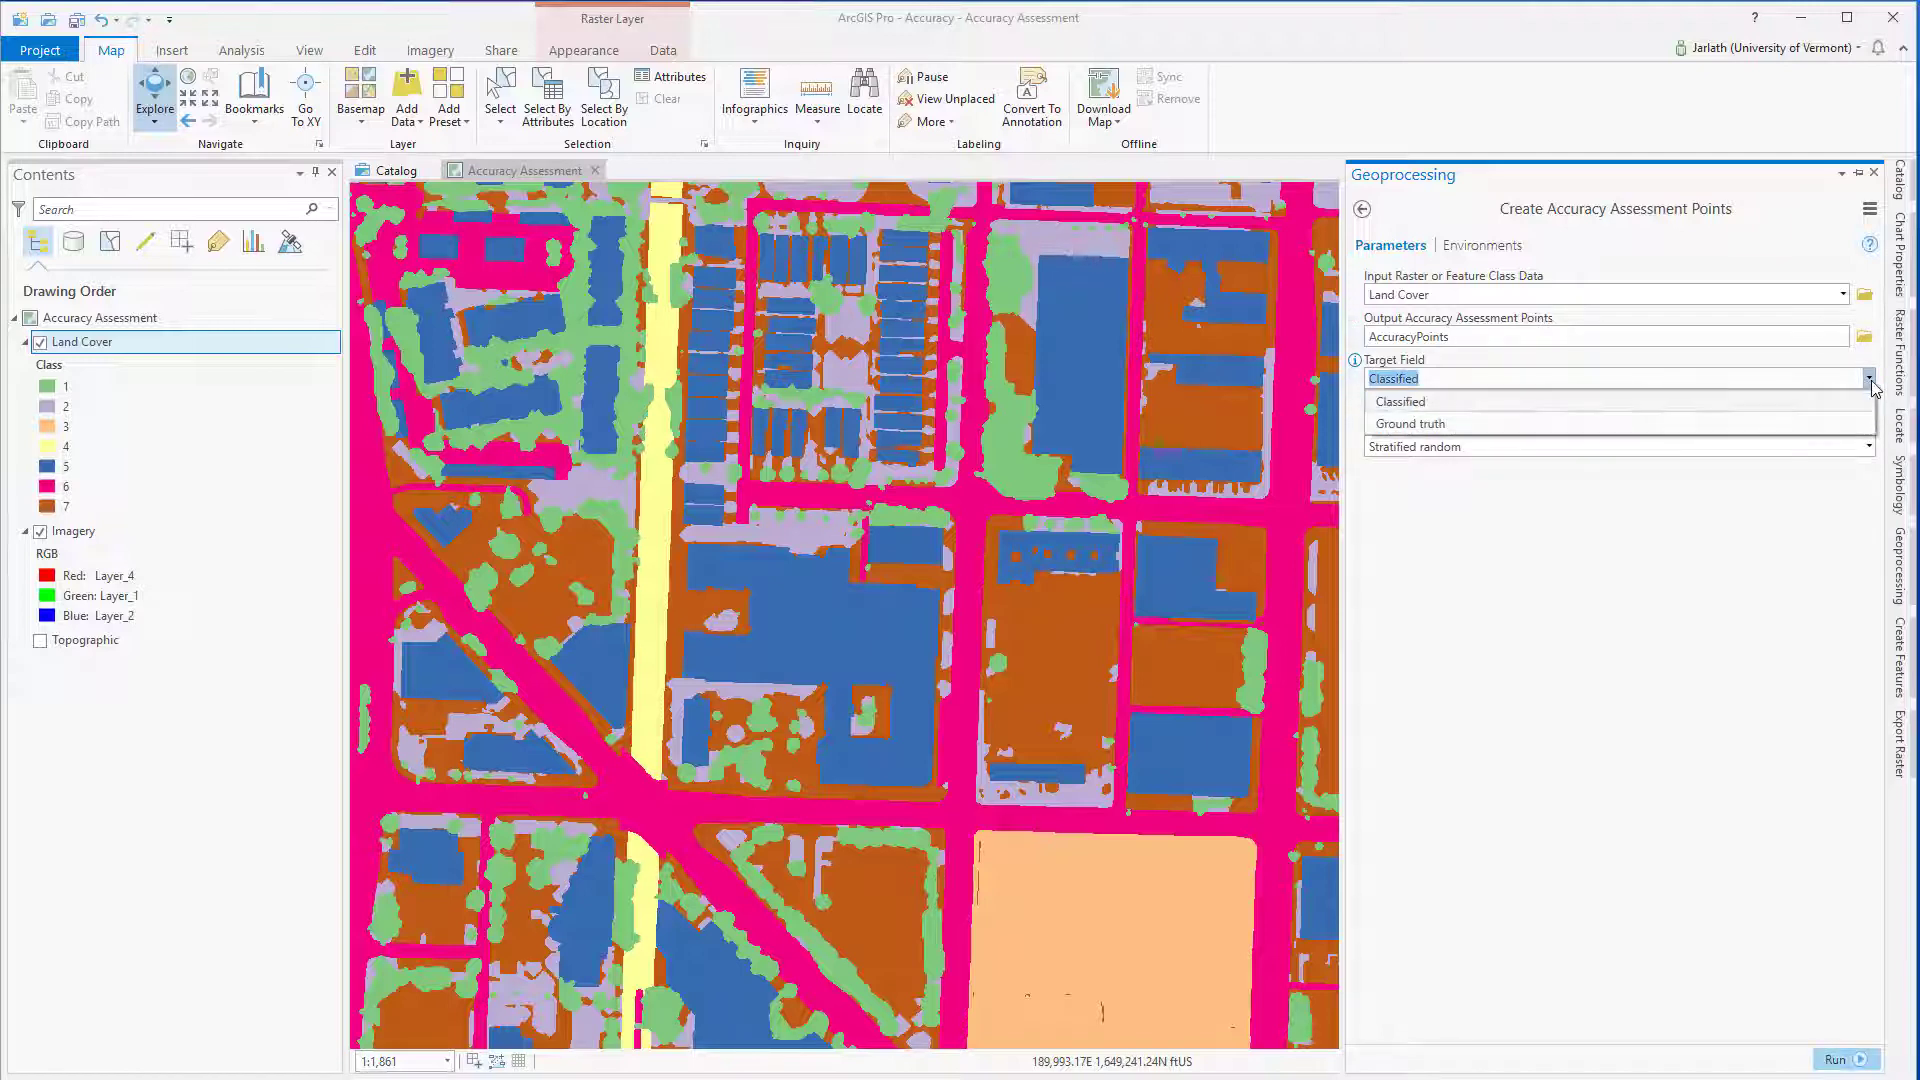
pyautogui.click(1870, 385)
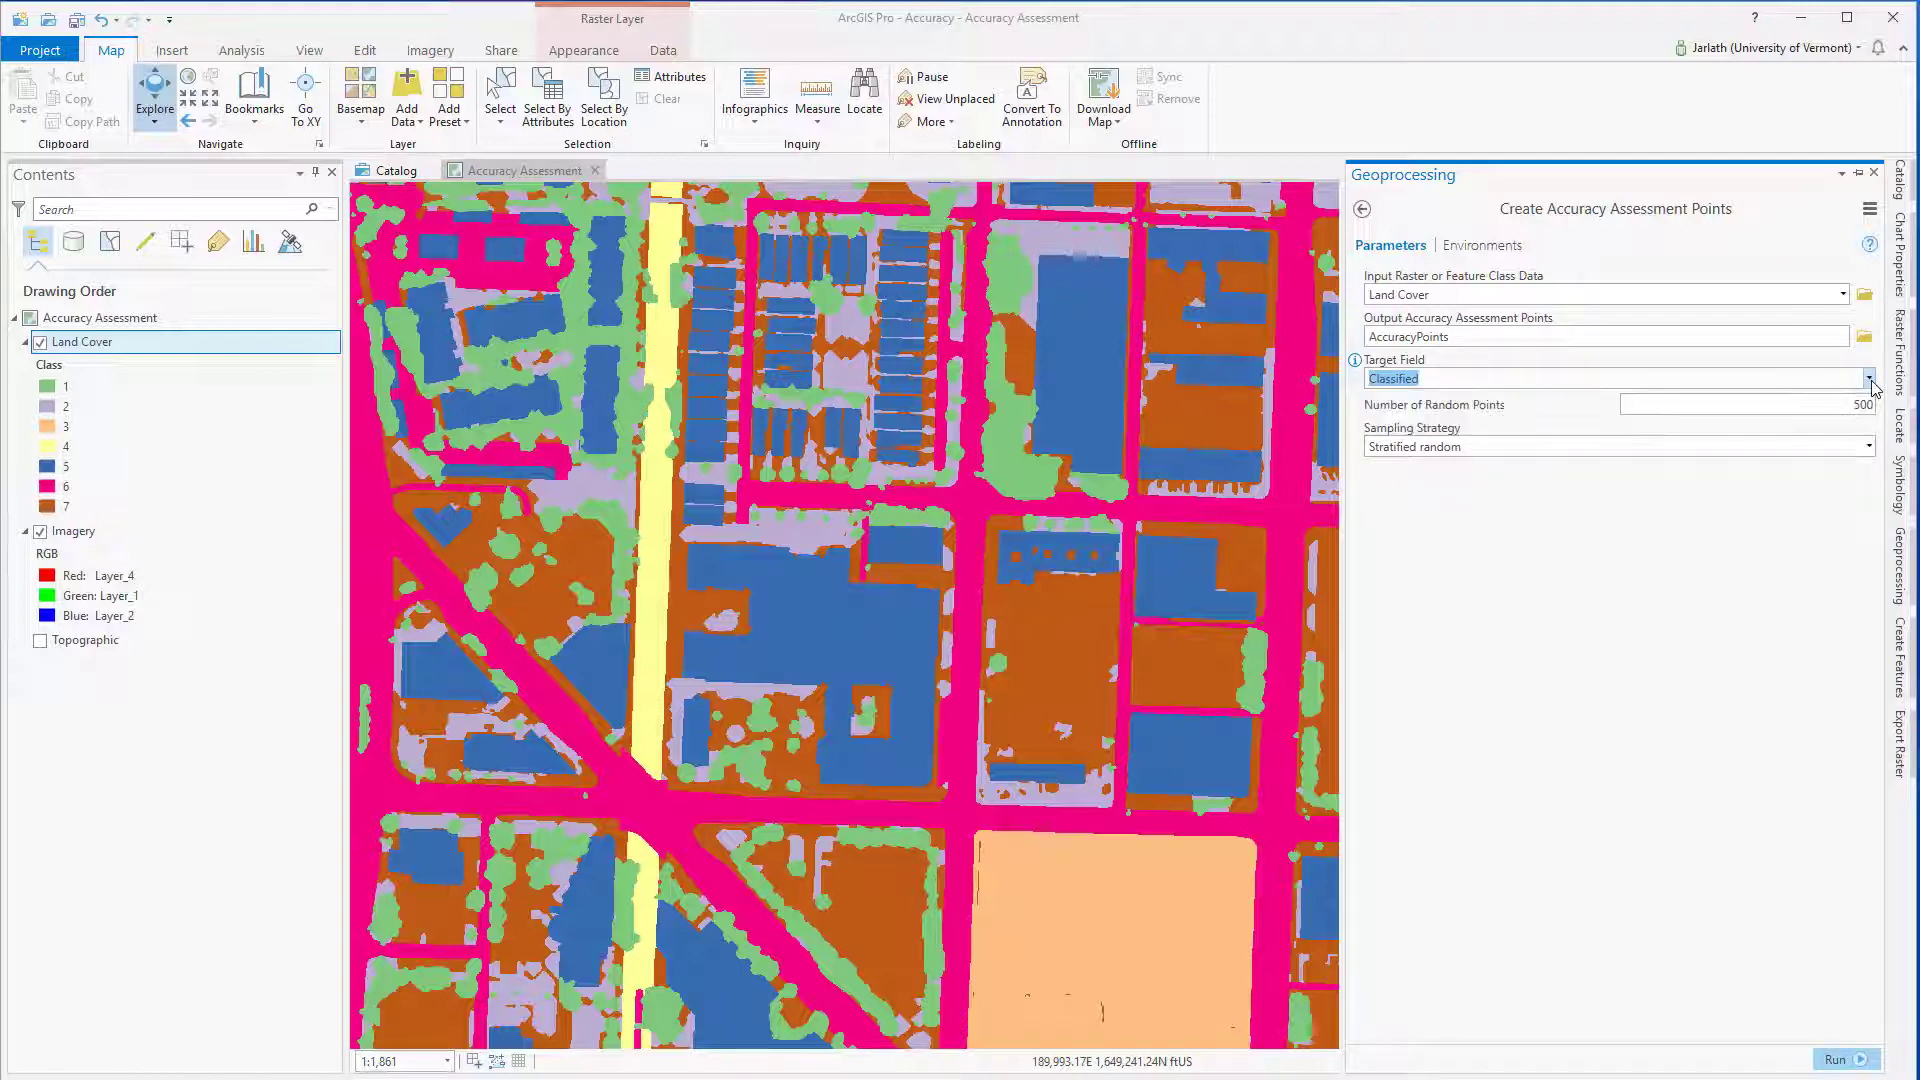
pyautogui.click(1737, 402)
pyautogui.click(1869, 449)
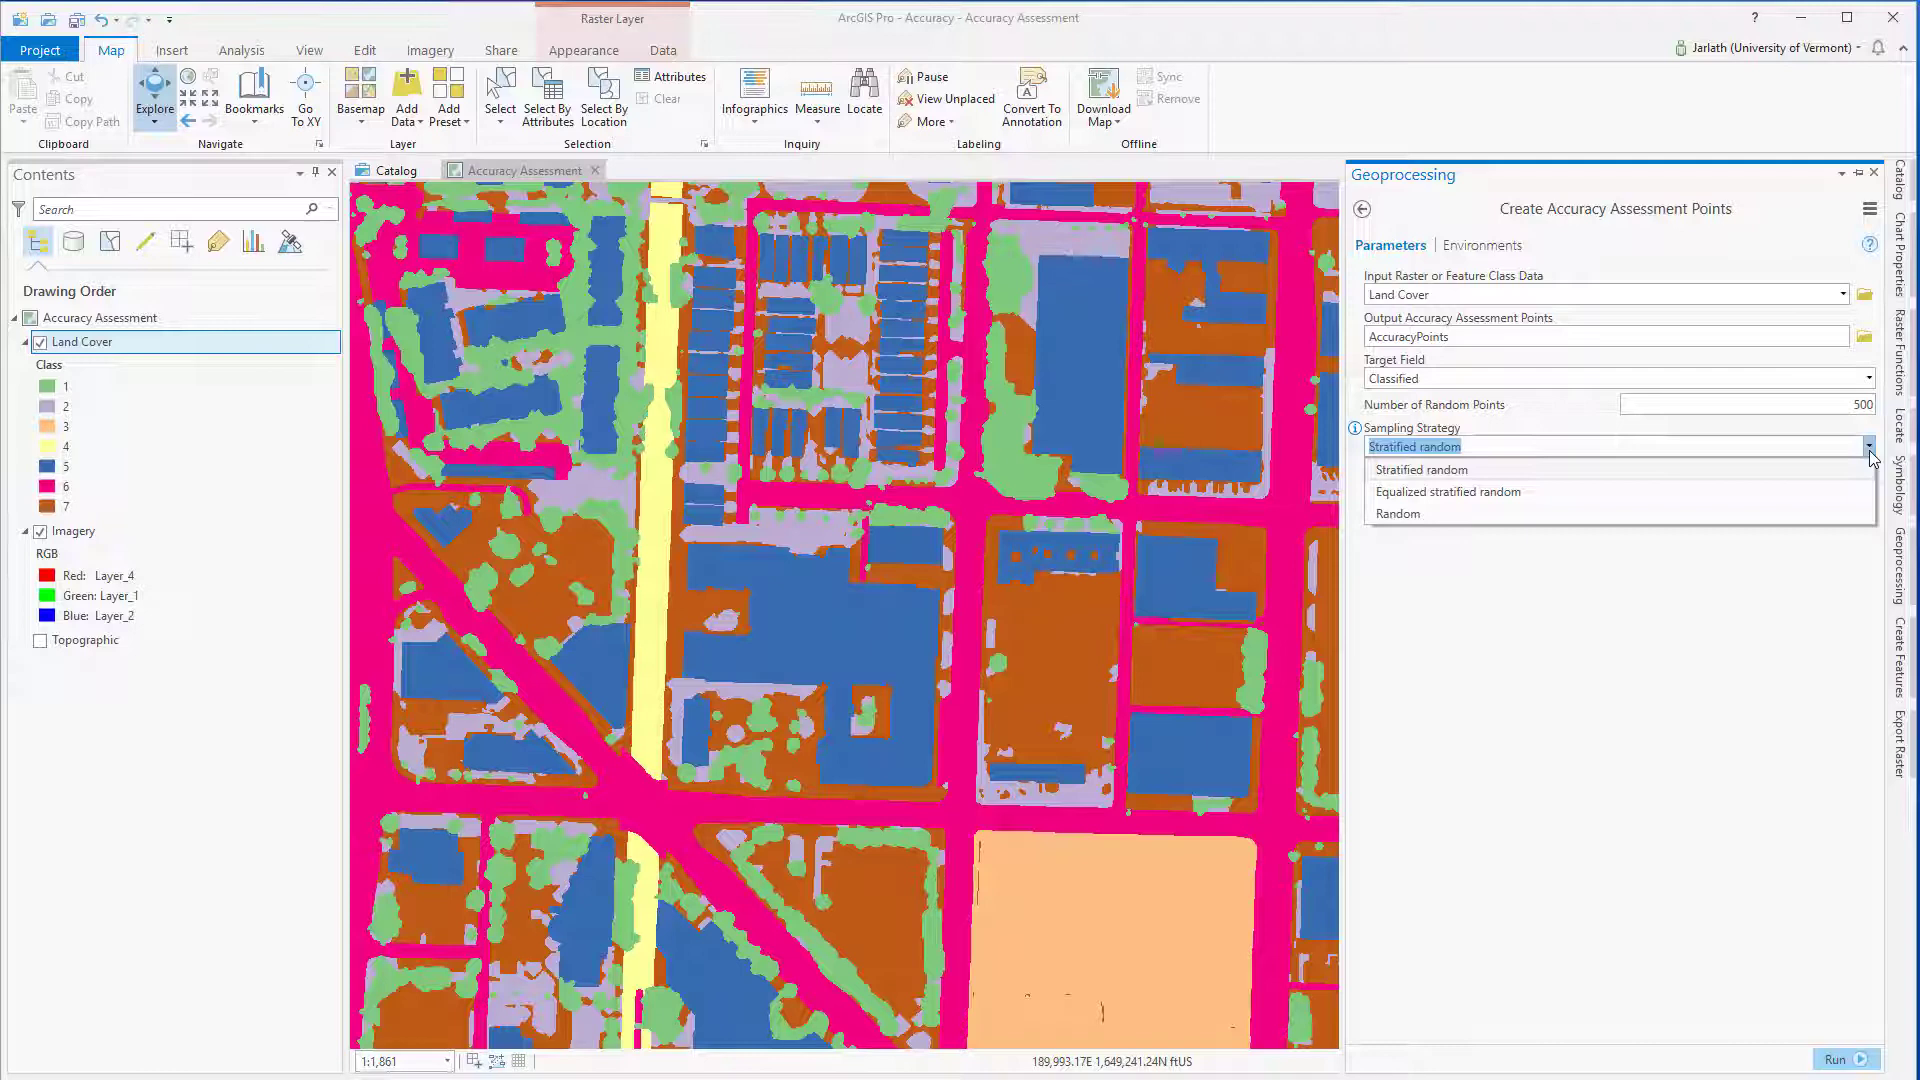
pyautogui.click(1868, 450)
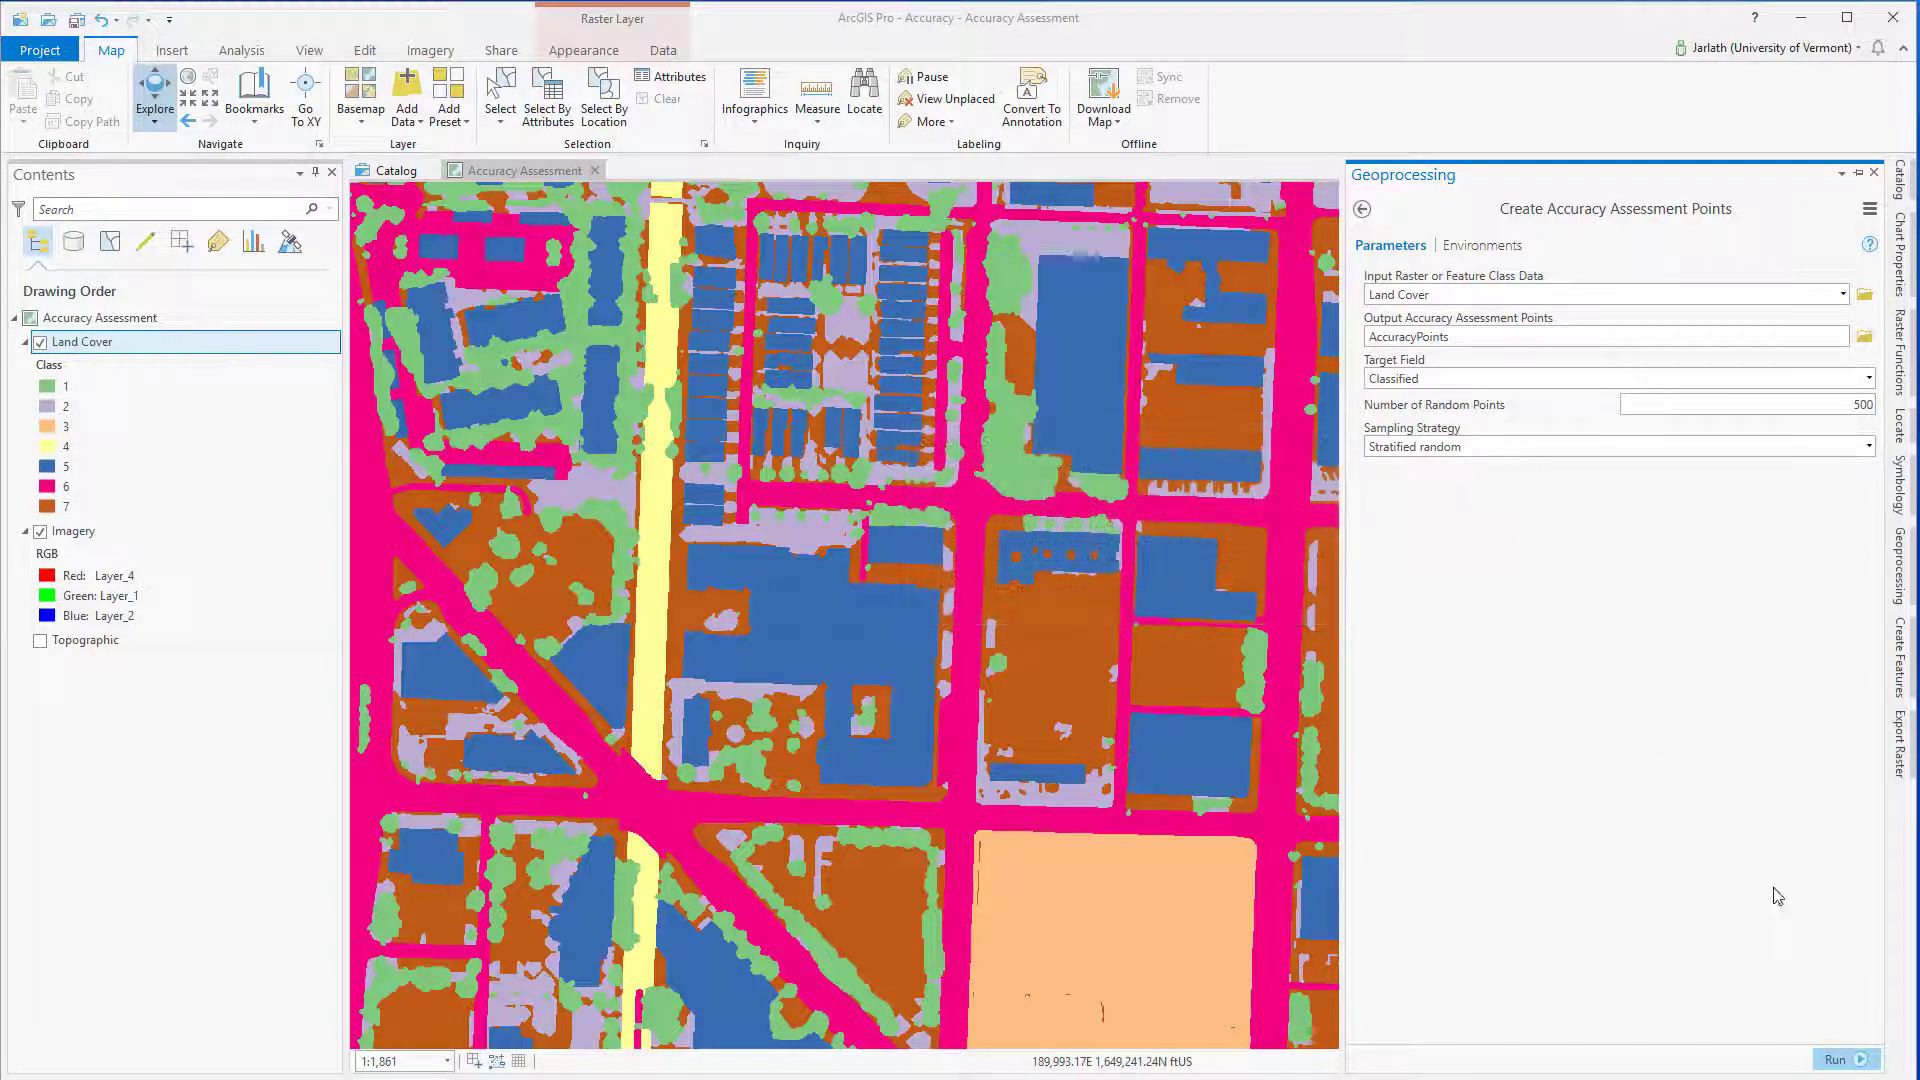
# Step: Generate AccuracyPoints, hide Land Cover, and draw the points as 17 pt red dots
pyautogui.click(1844, 1060)
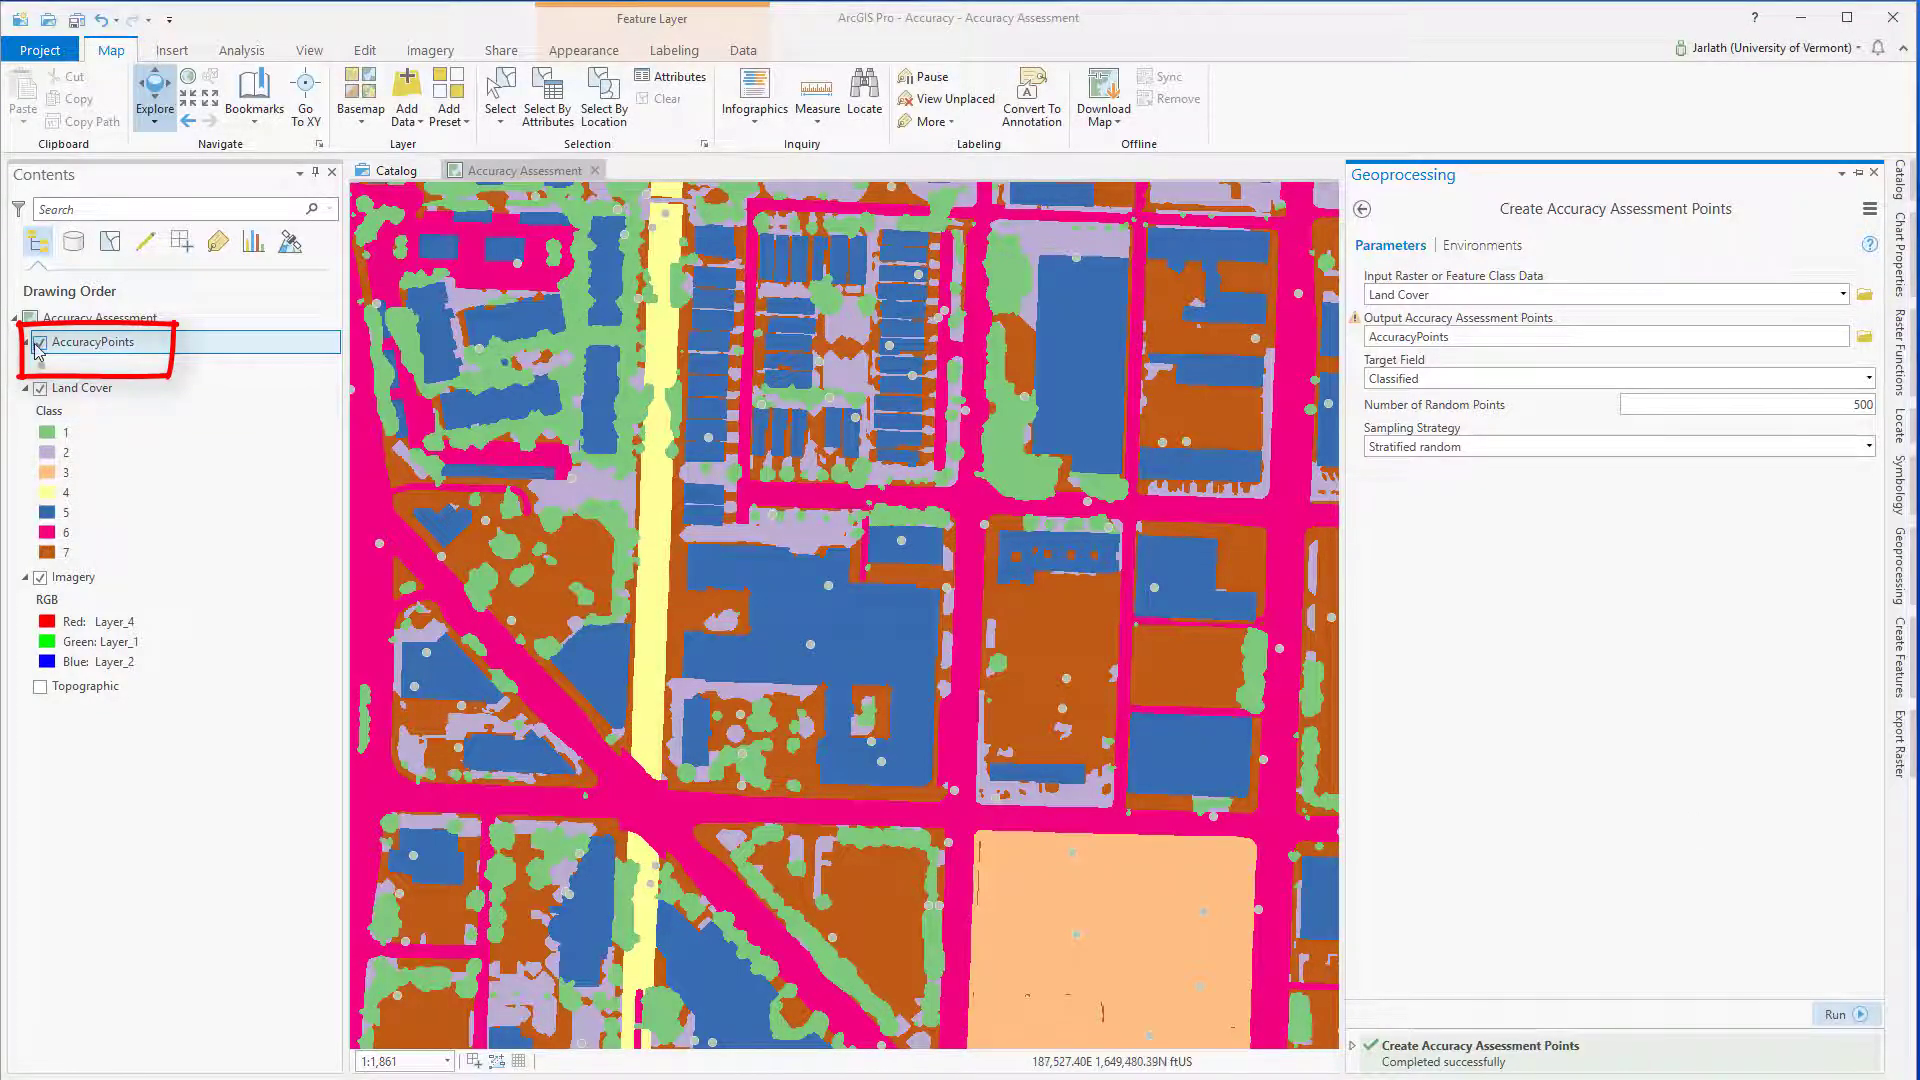
pyautogui.click(41, 387)
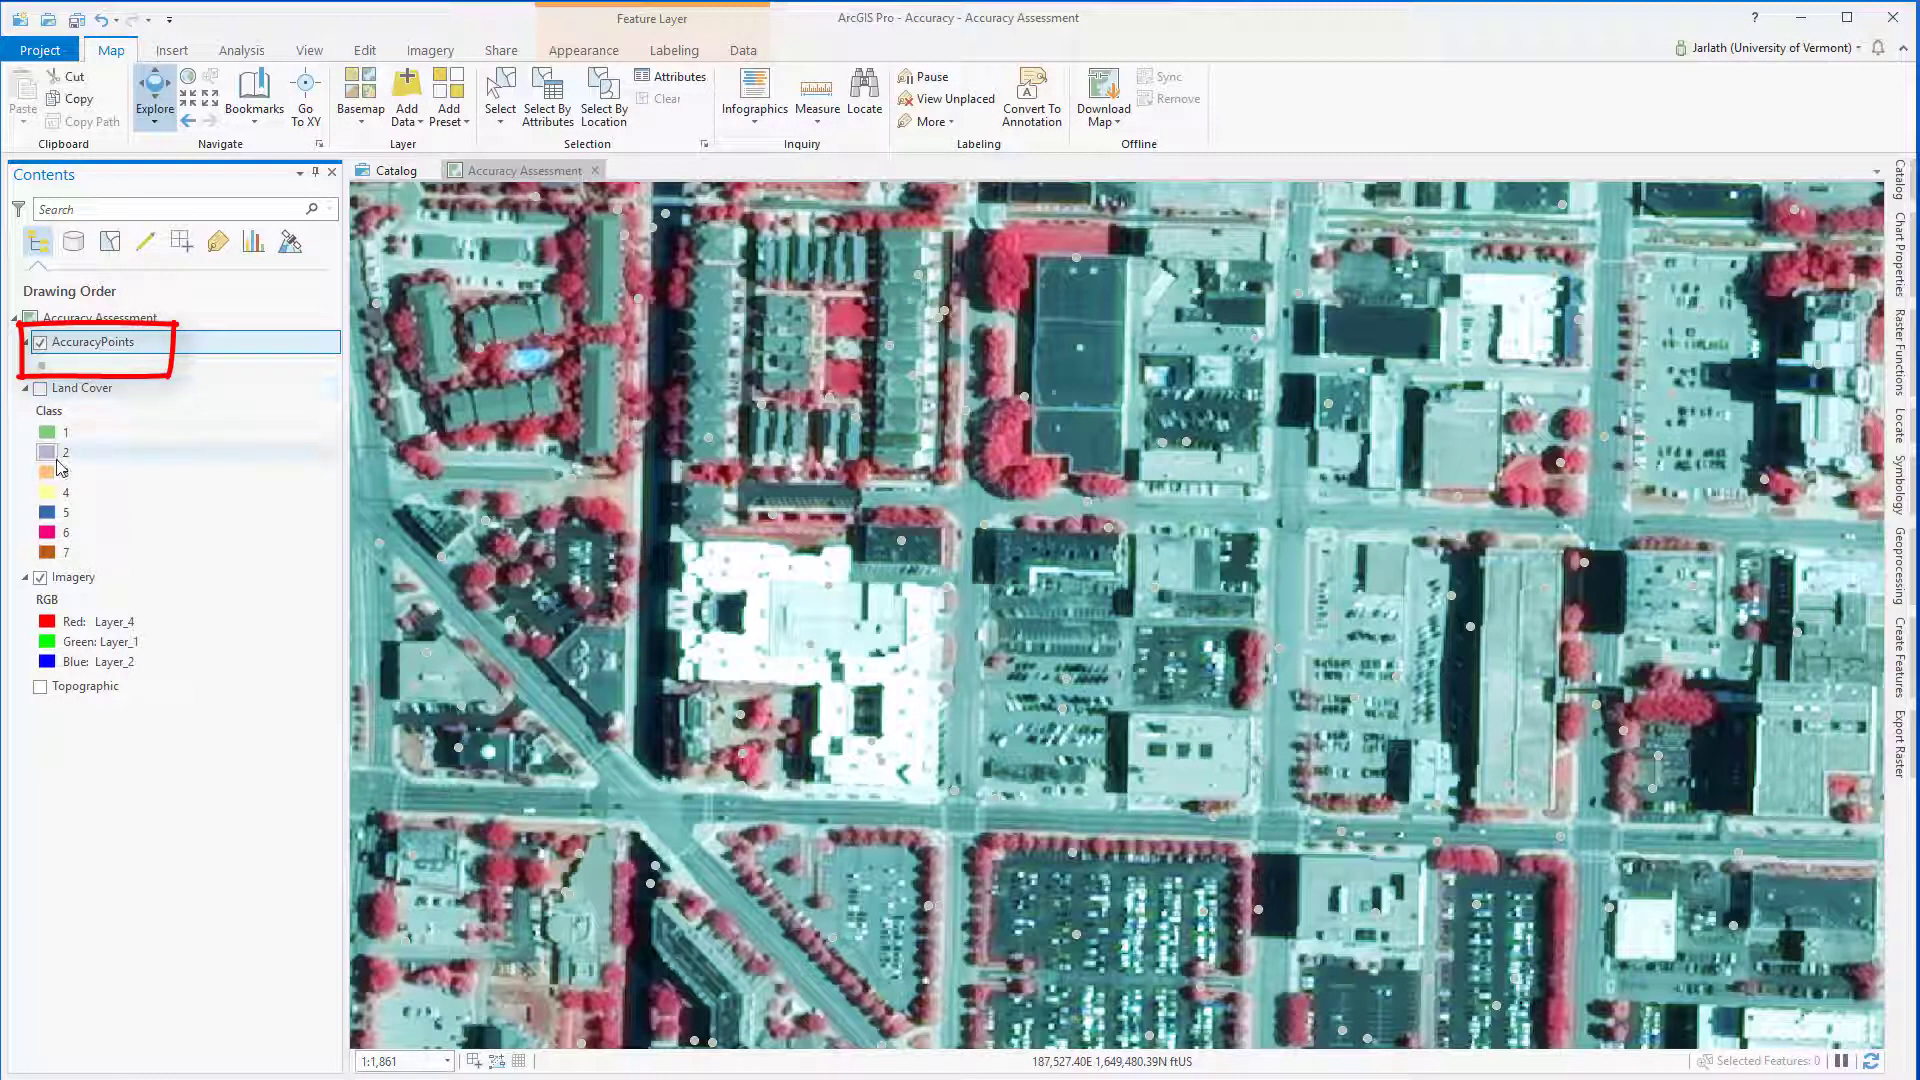
pyautogui.click(42, 364)
pyautogui.click(1541, 236)
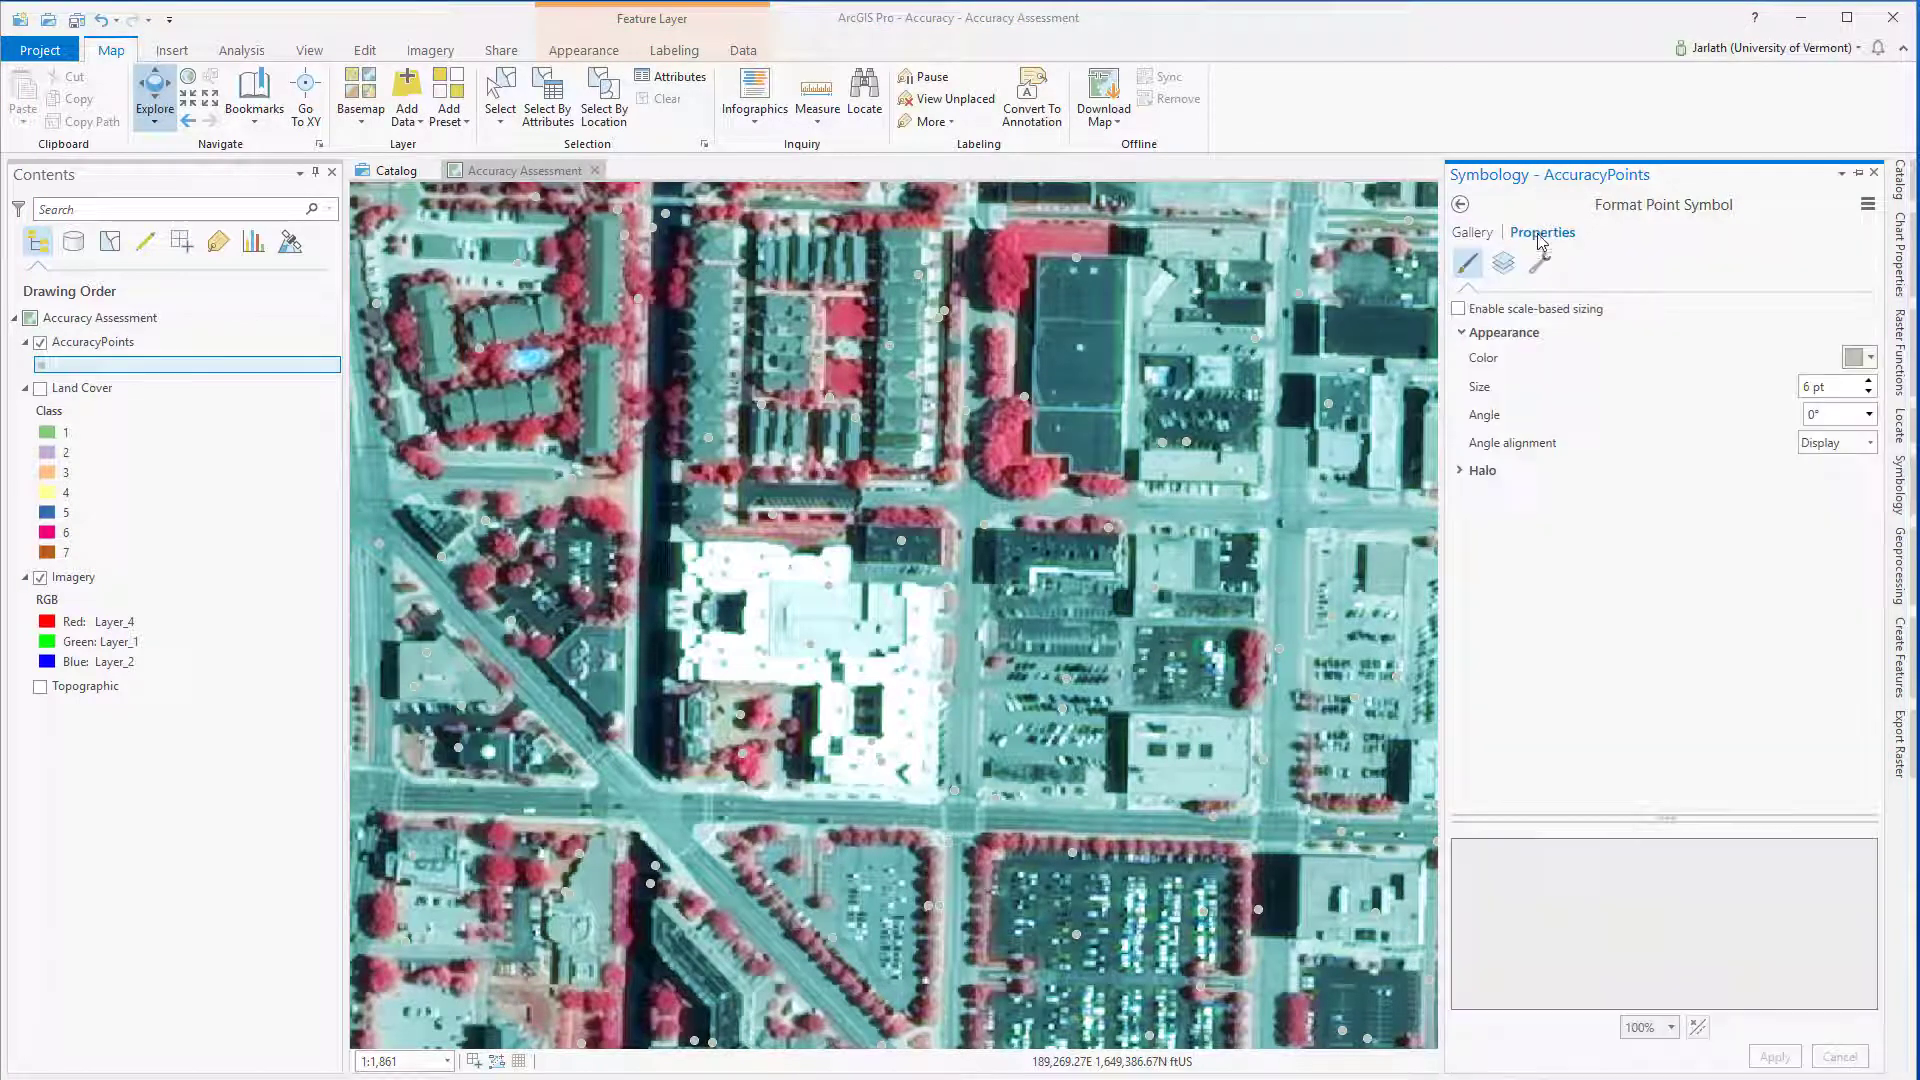
pyautogui.click(1870, 359)
pyautogui.click(1888, 478)
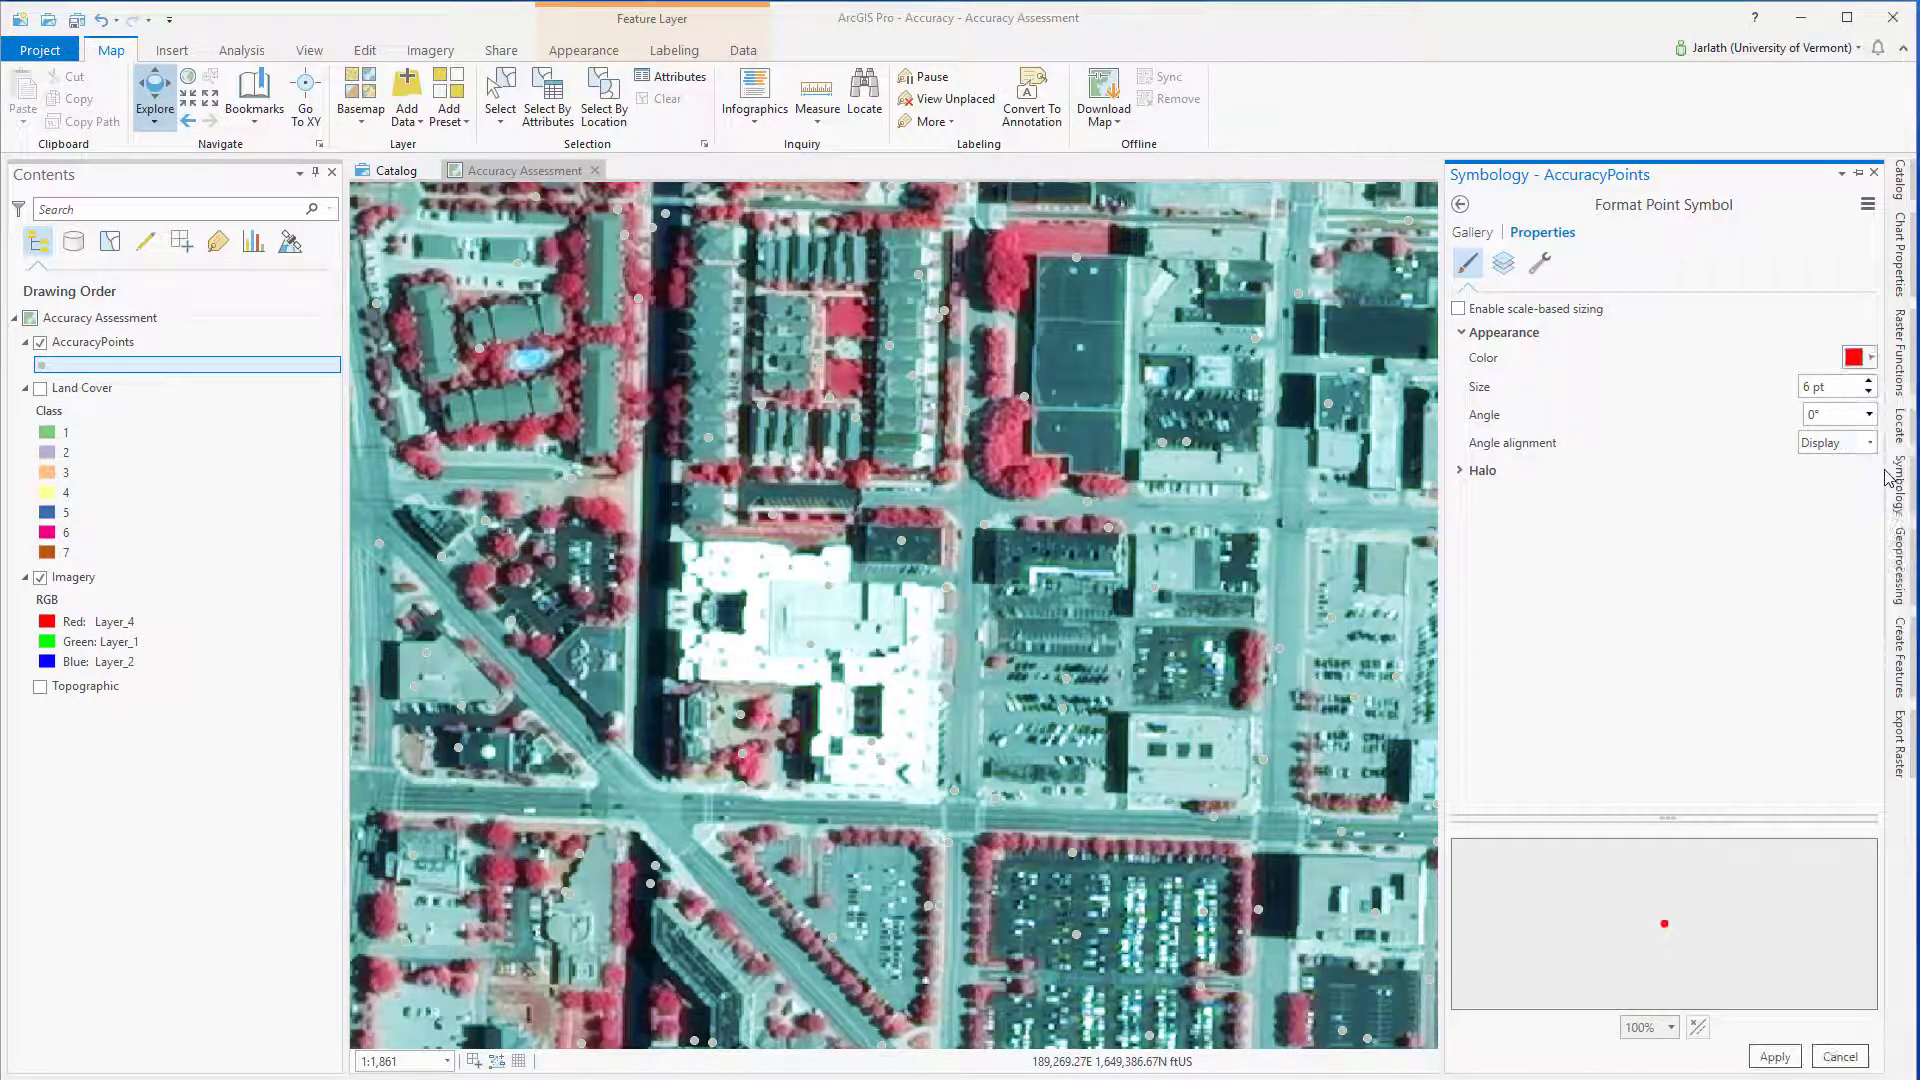
pyautogui.click(1869, 381)
pyautogui.click(1869, 381)
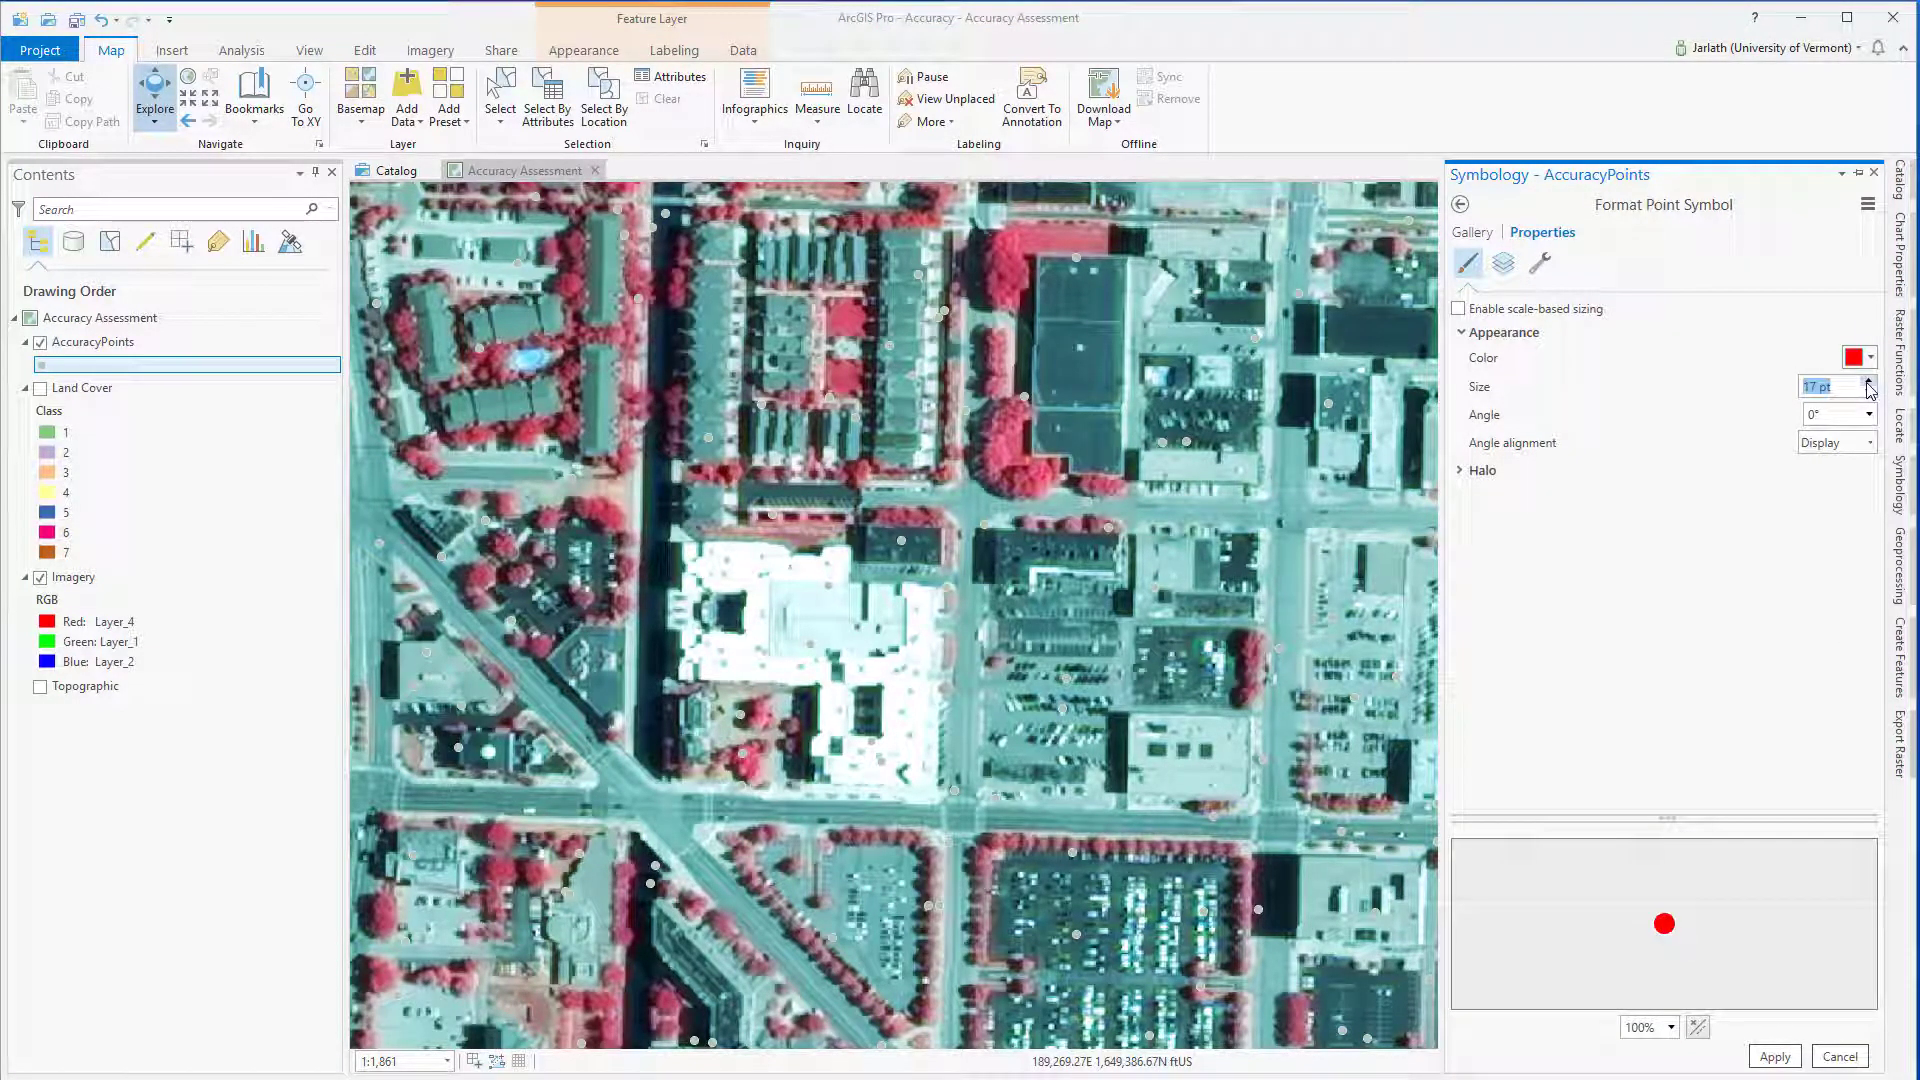
pyautogui.click(1774, 1056)
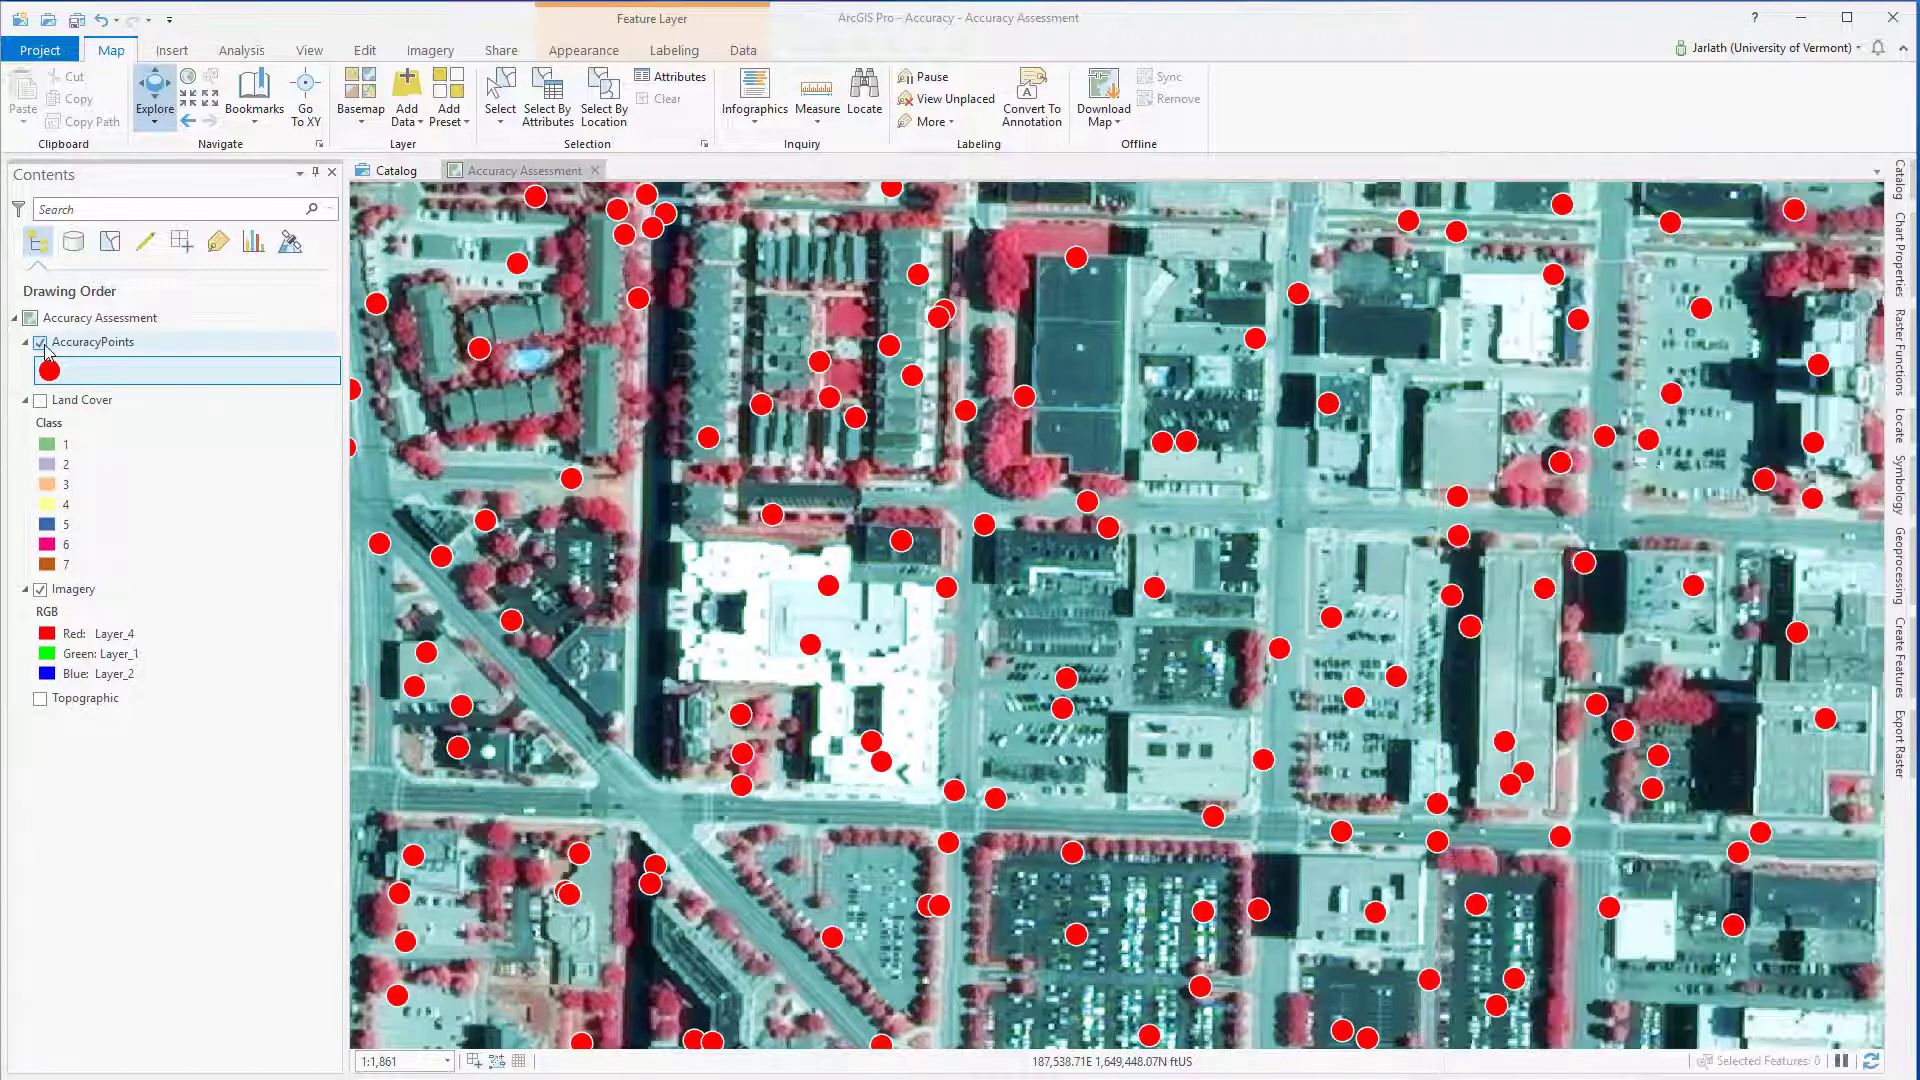
pyautogui.click(41, 342)
pyautogui.click(41, 343)
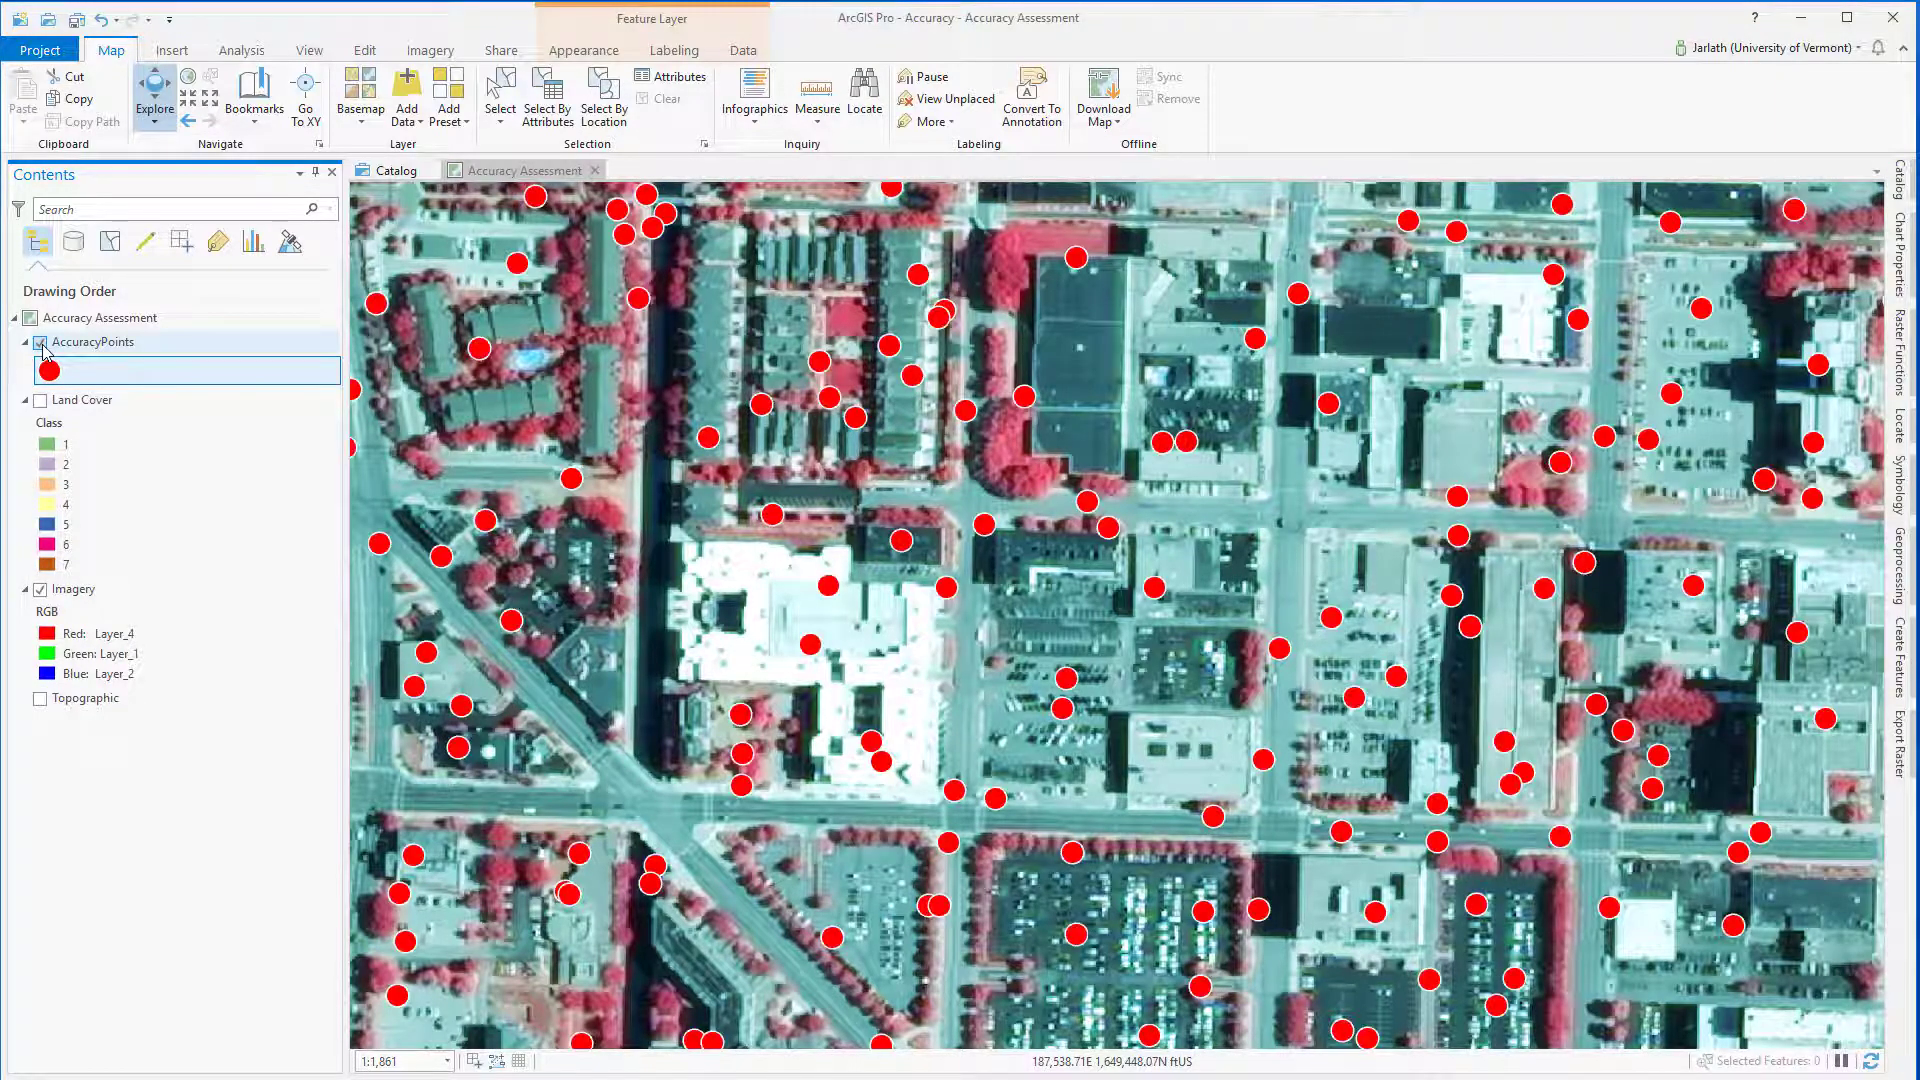
# Step: Open the AccuracyPoints attribute table and zoom to point 1 to enter its ground truth
pyautogui.rightClick(86, 344)
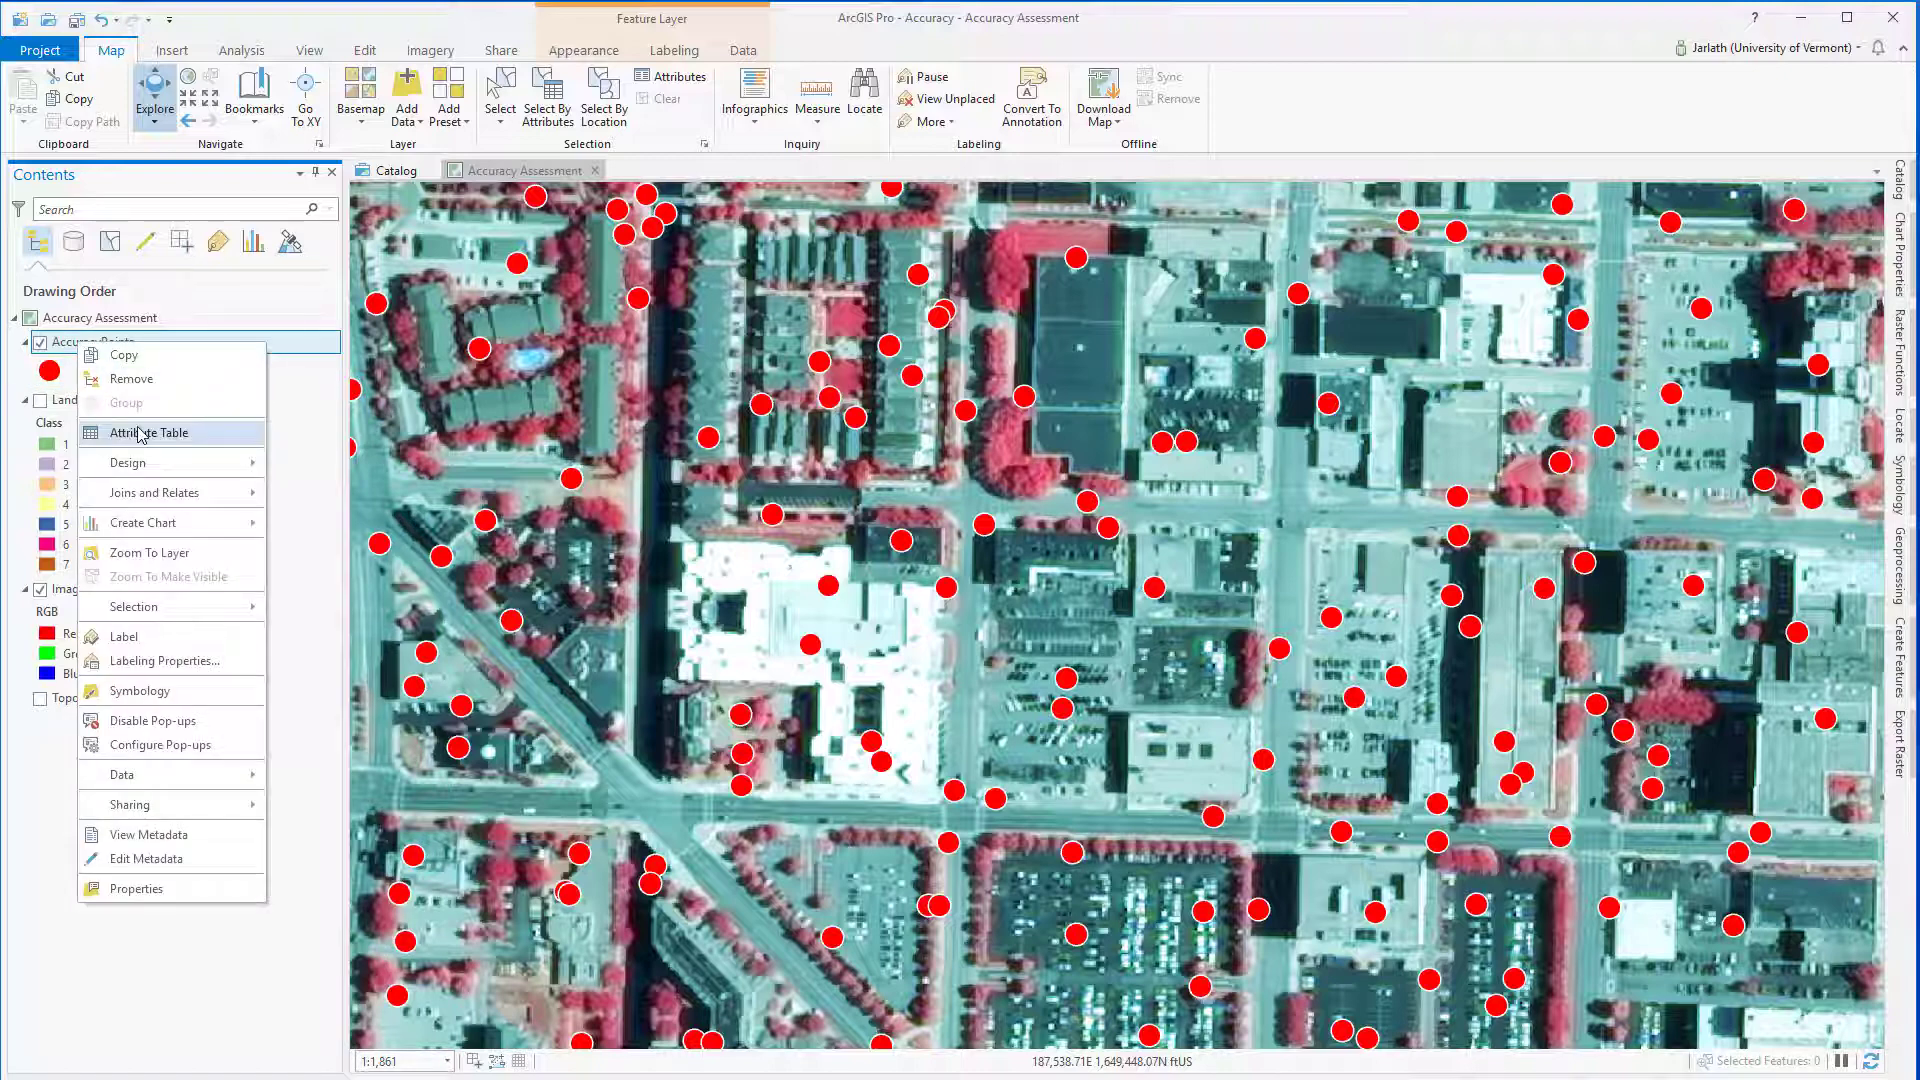
pyautogui.click(140, 433)
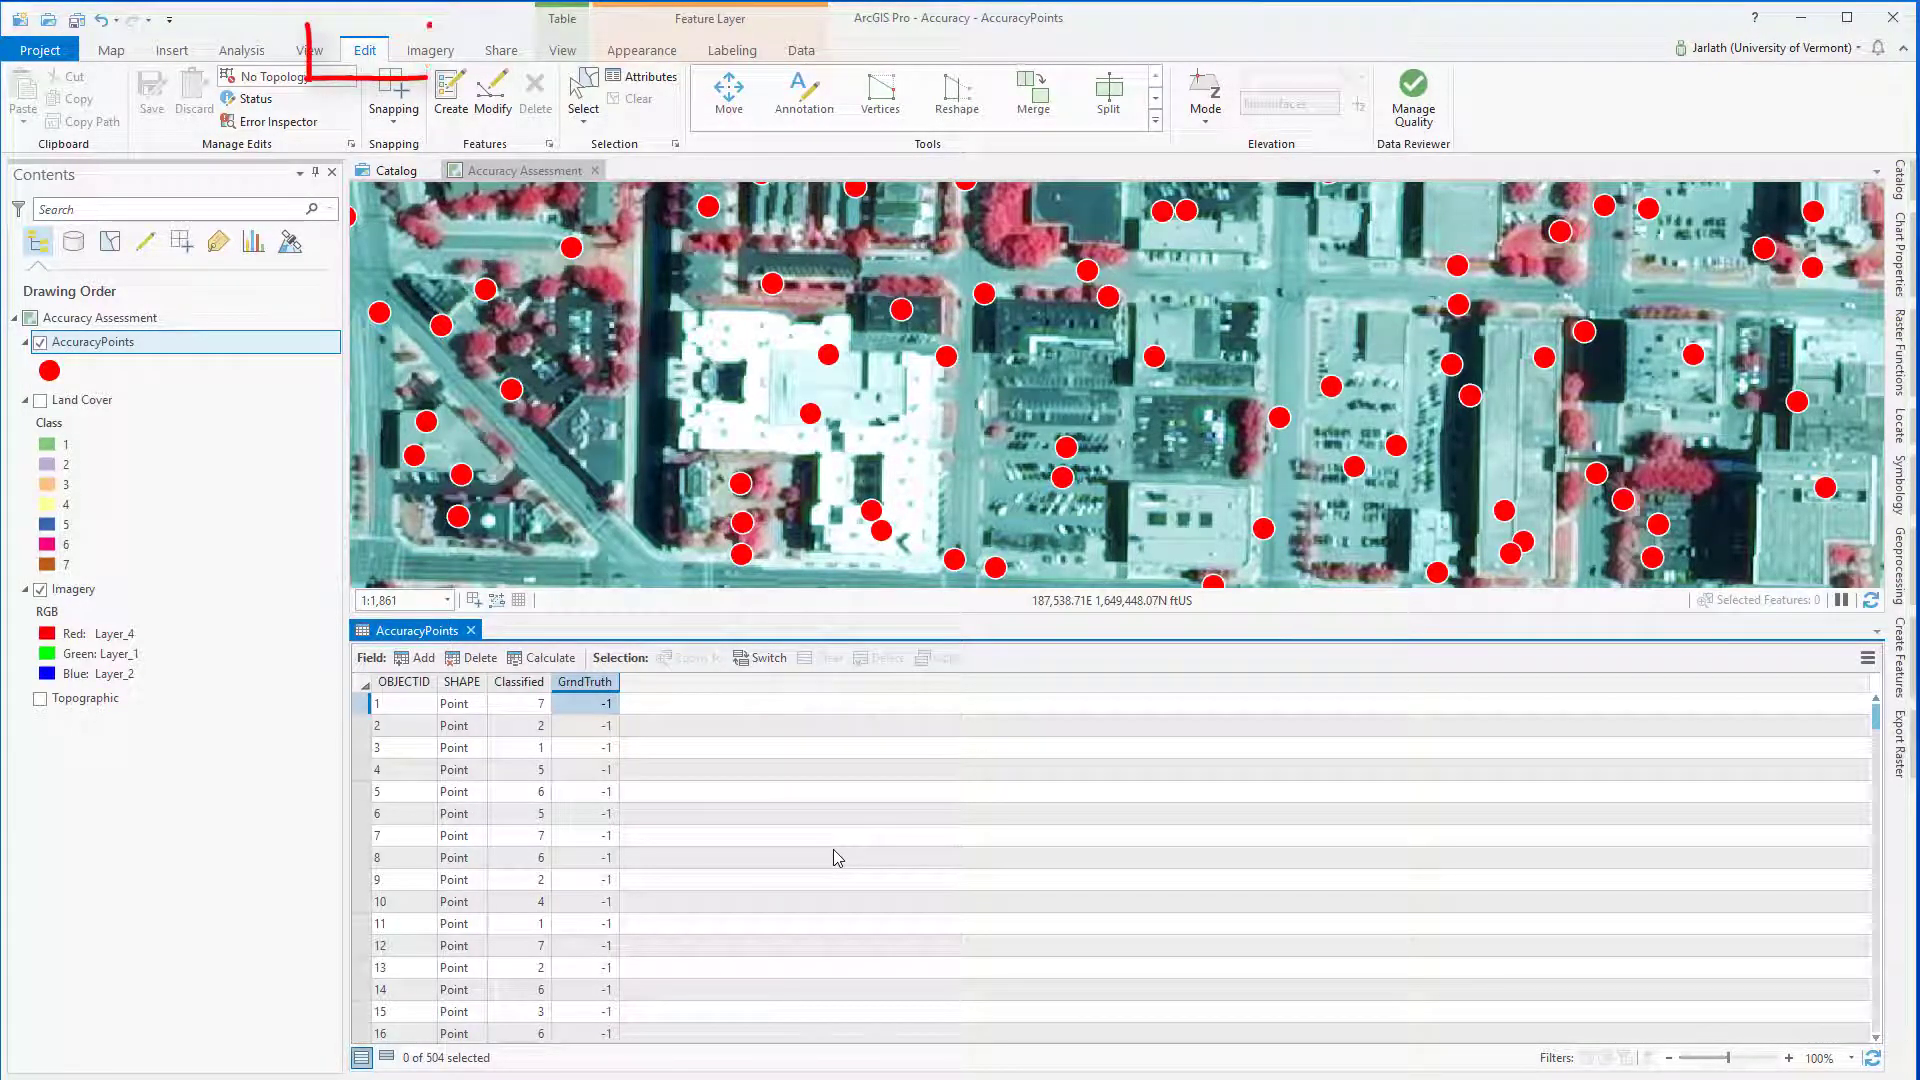
pyautogui.rightClick(364, 710)
pyautogui.click(393, 744)
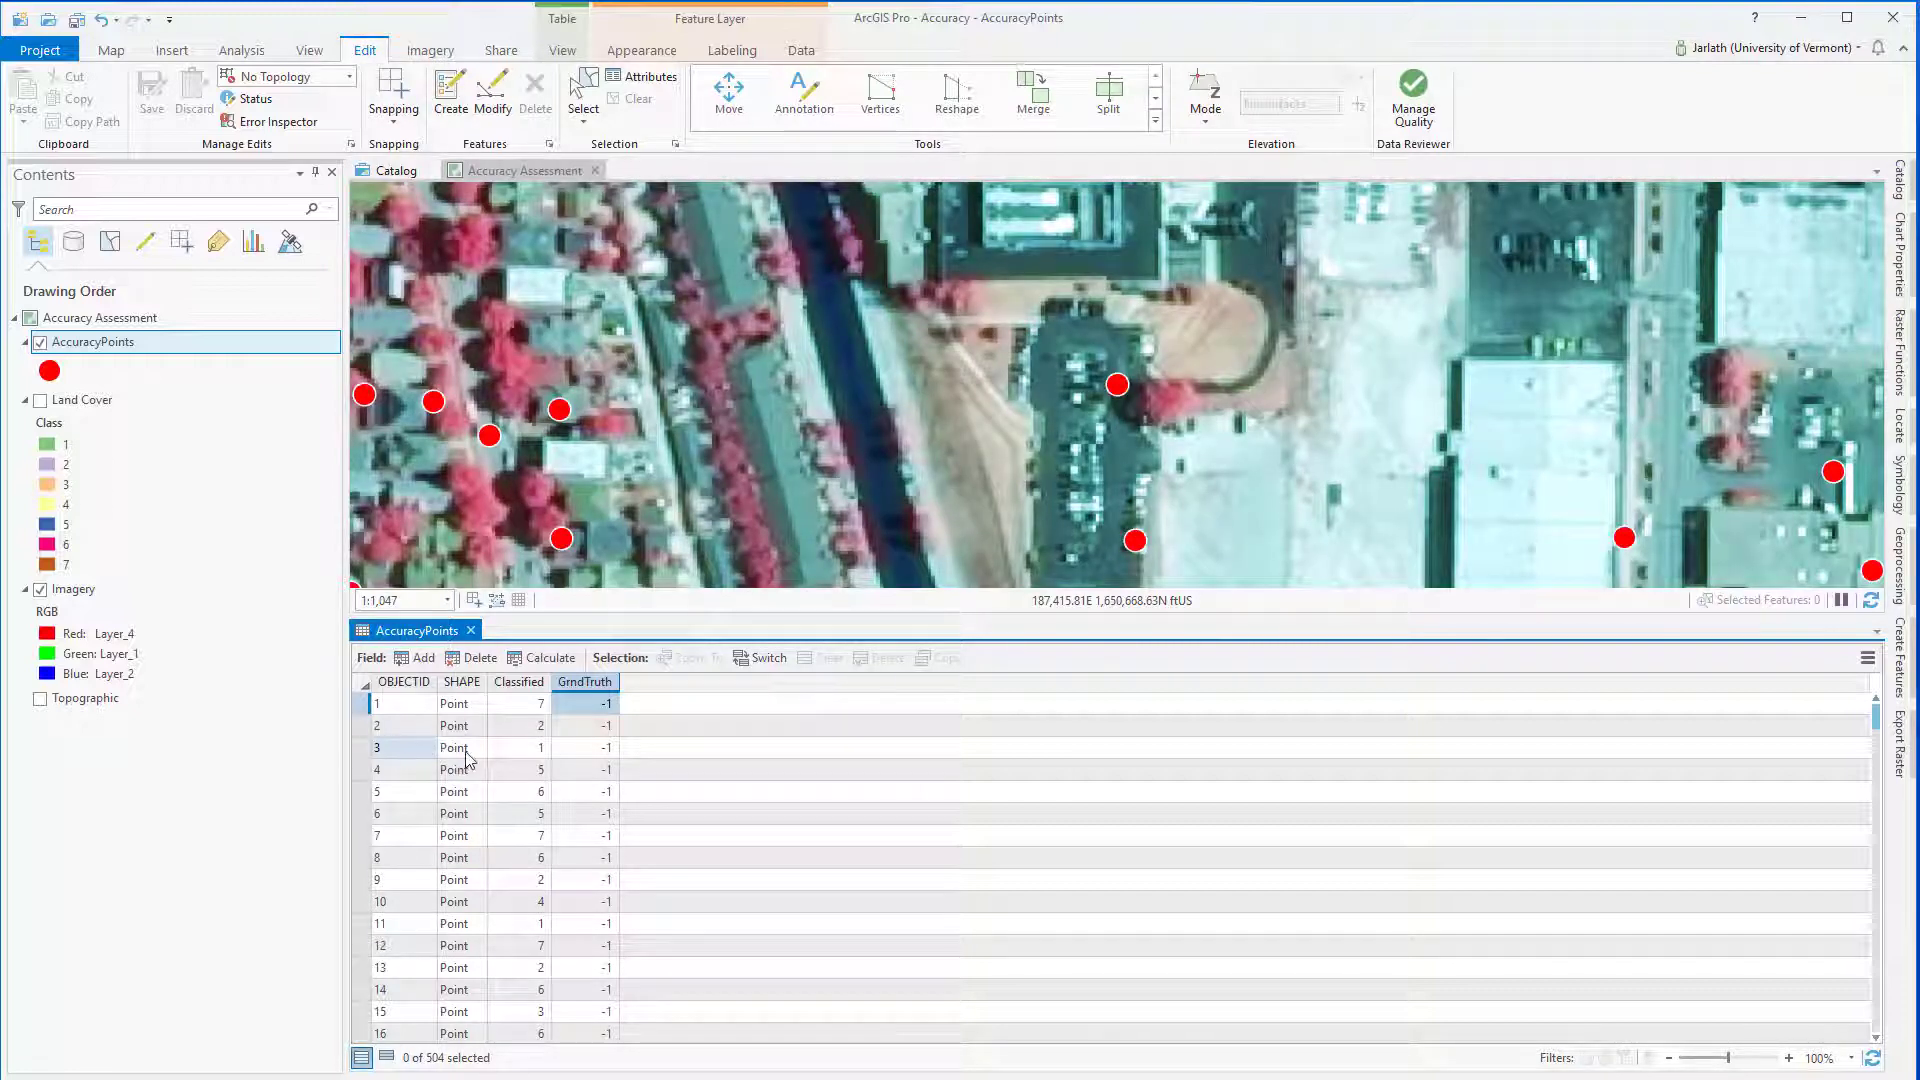
pyautogui.click(517, 757)
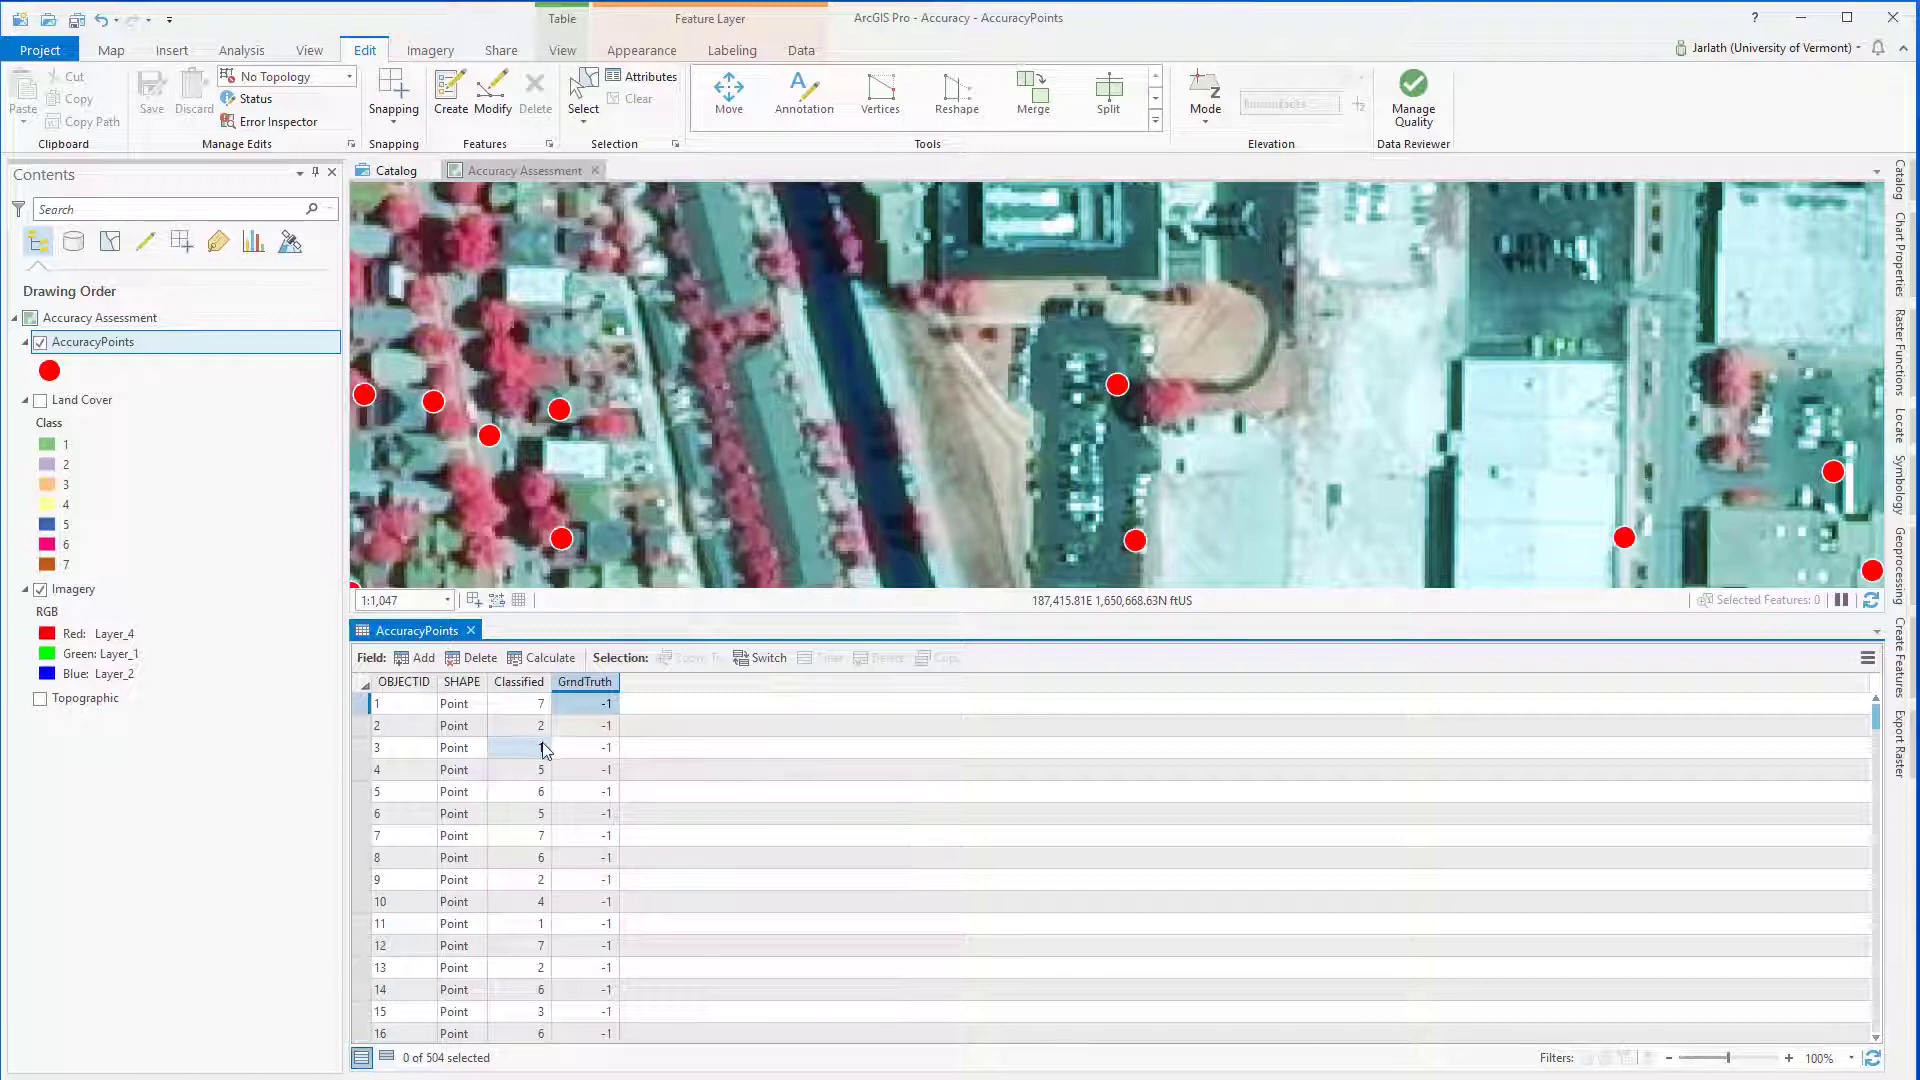
pyautogui.click(360, 708)
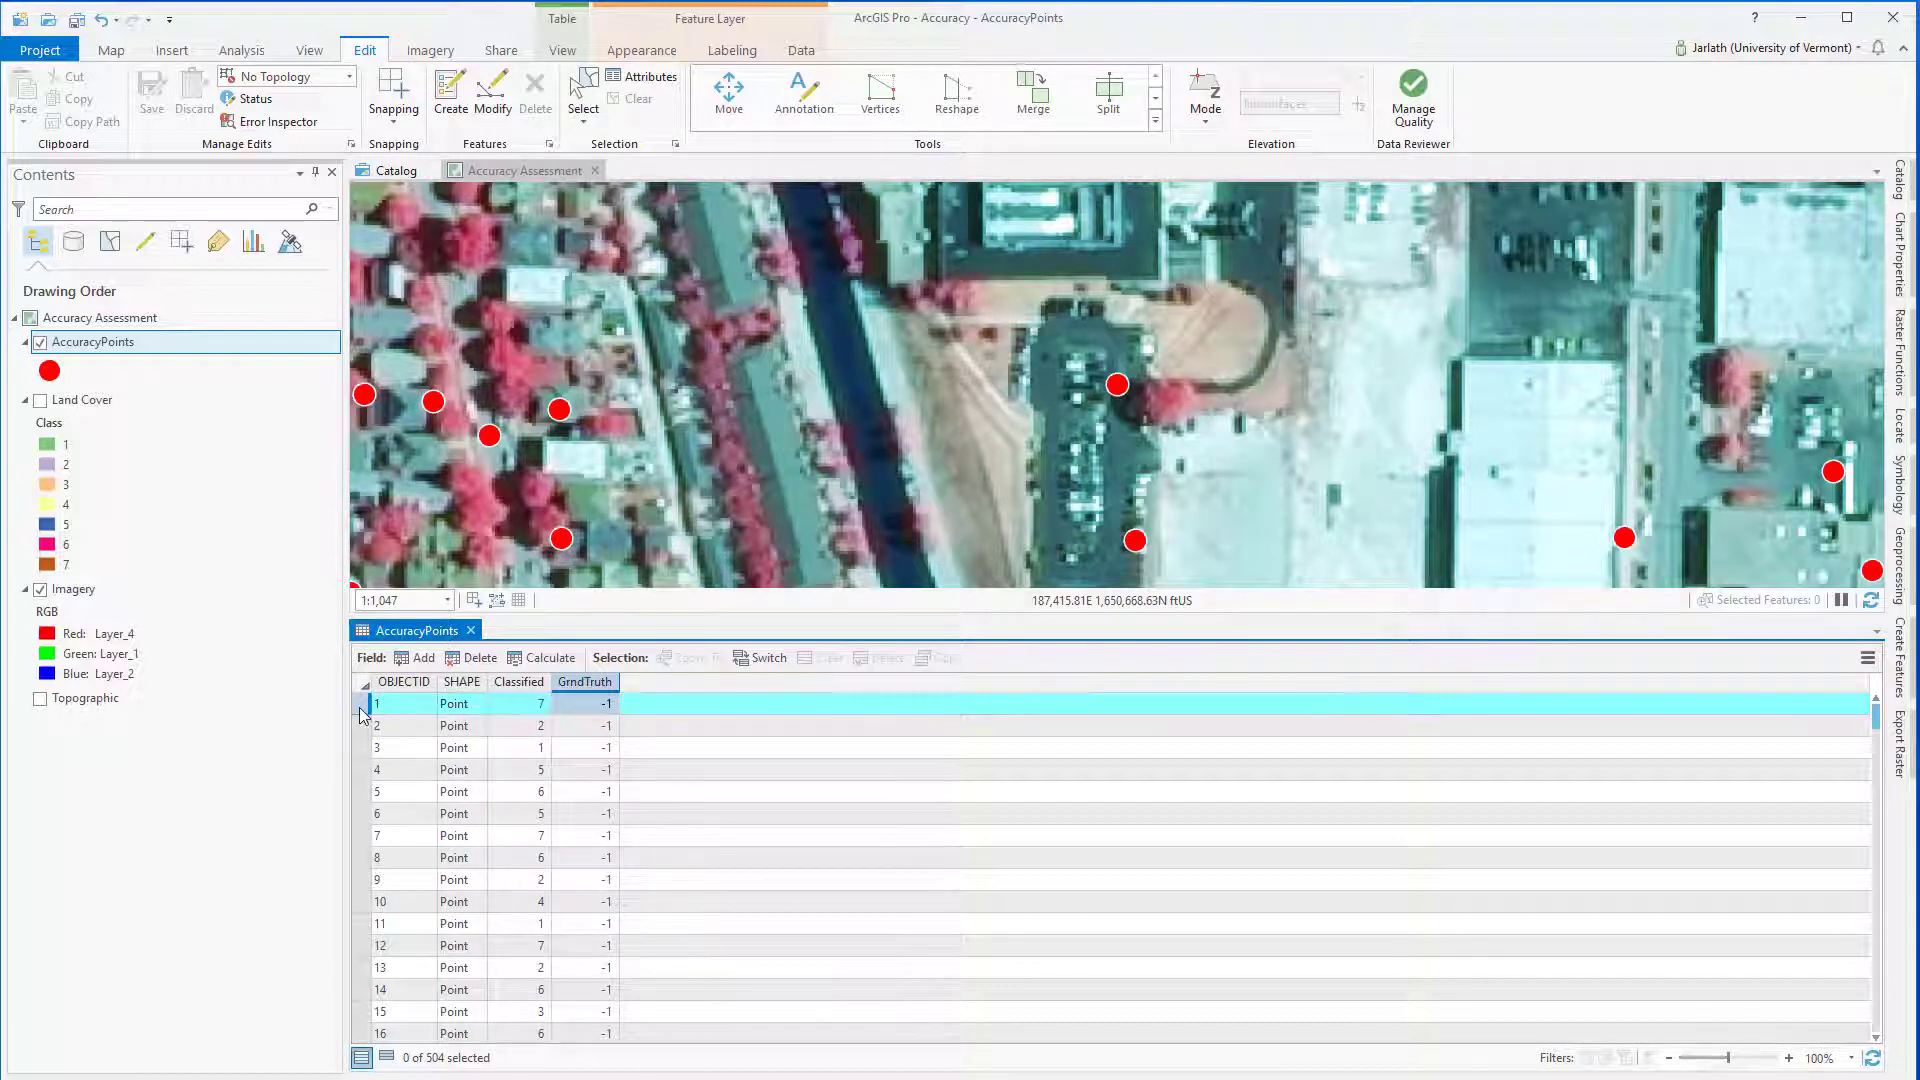
pyautogui.click(360, 703)
pyautogui.click(585, 703)
pyautogui.write('1')
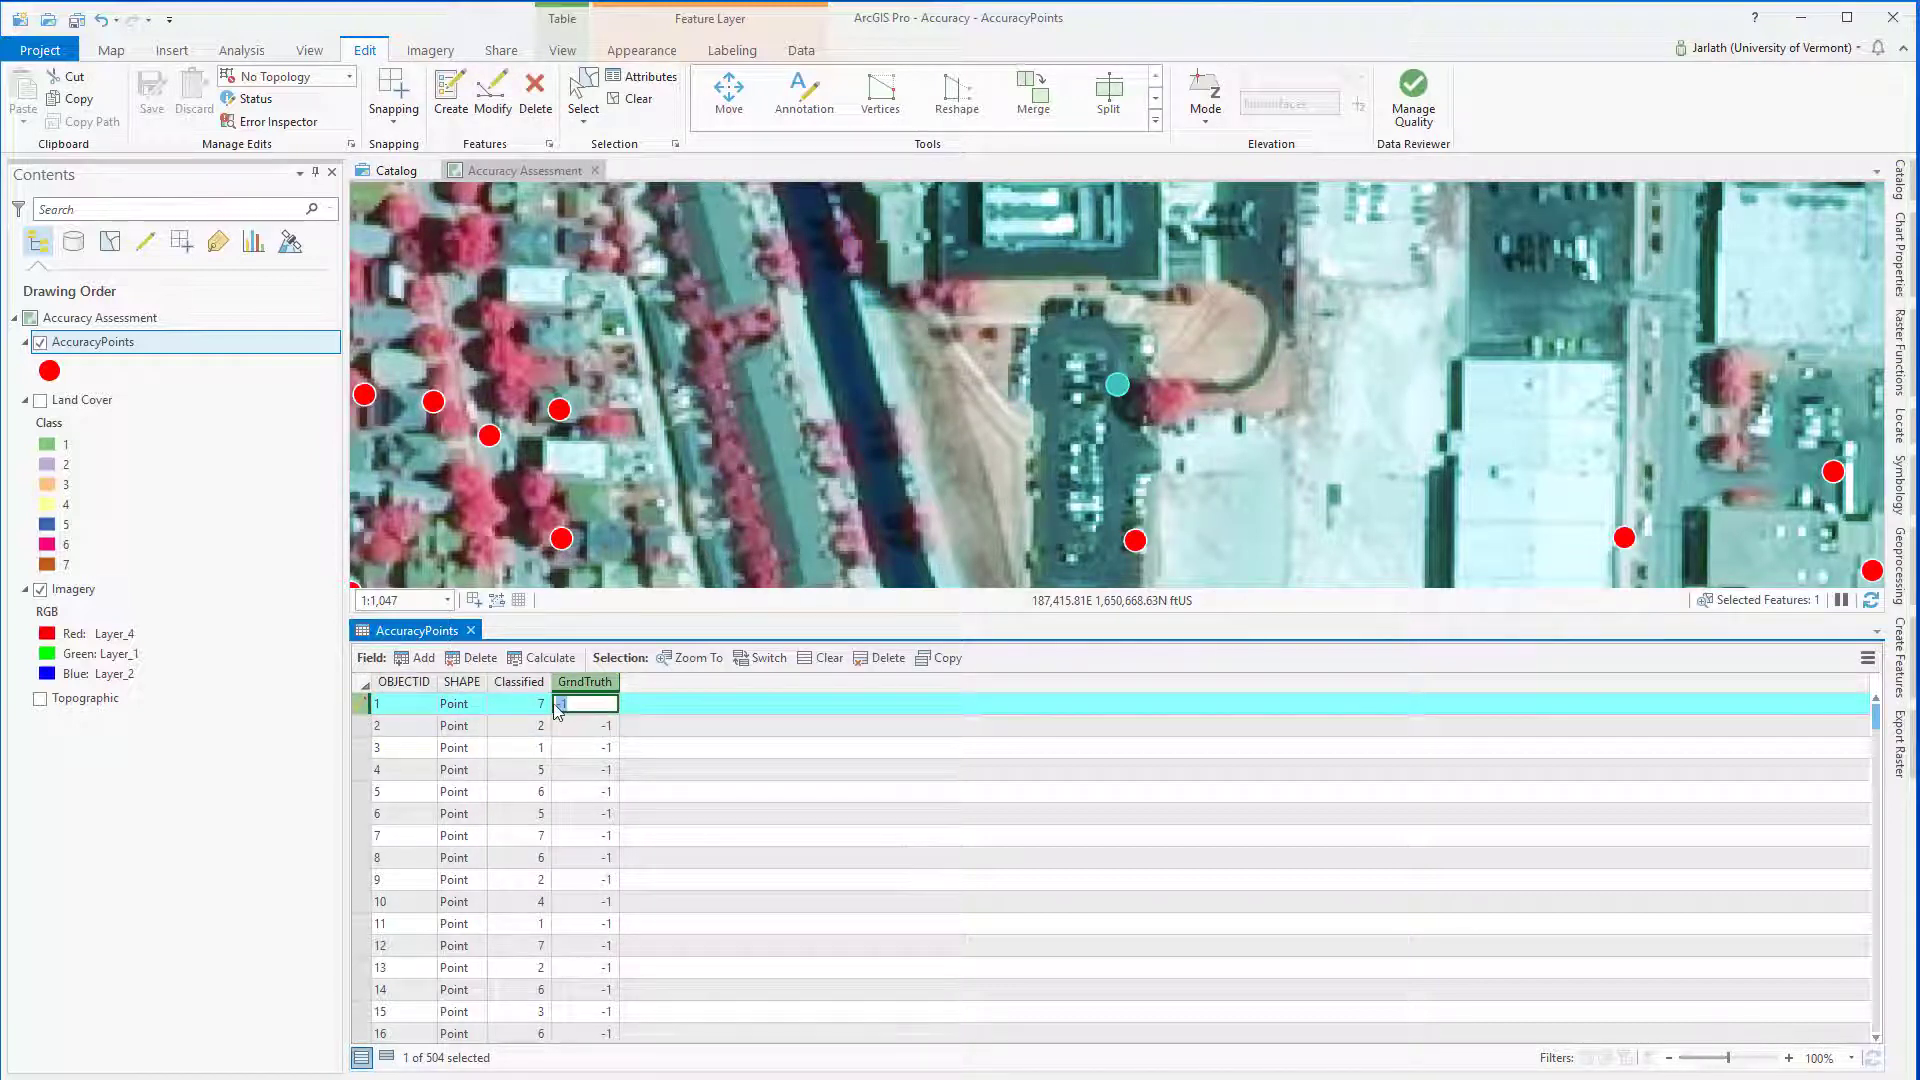
# Step: Record GrndTruth for points 2 onward, hiding the Classified column while working
pyautogui.rightClick(367, 726)
pyautogui.click(417, 761)
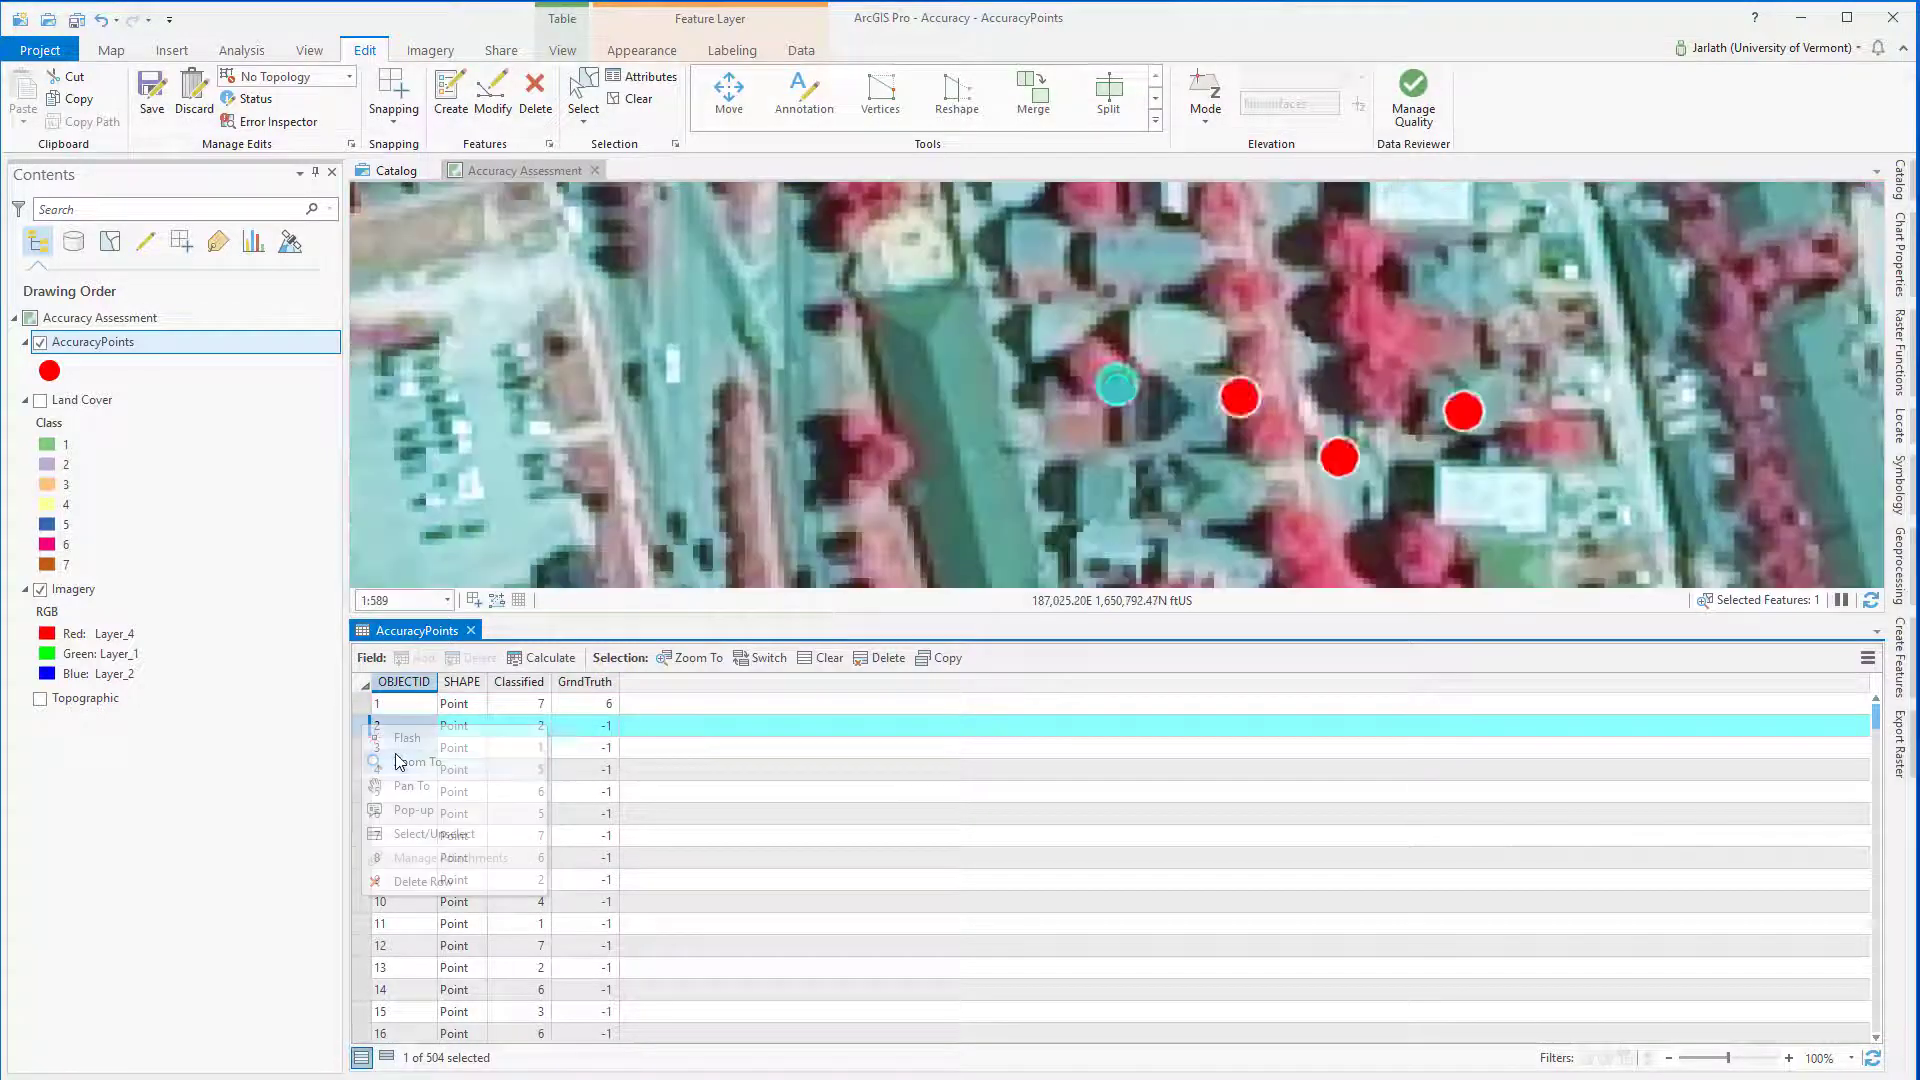
pyautogui.click(601, 727)
pyautogui.write('2')
pyautogui.press('Return')
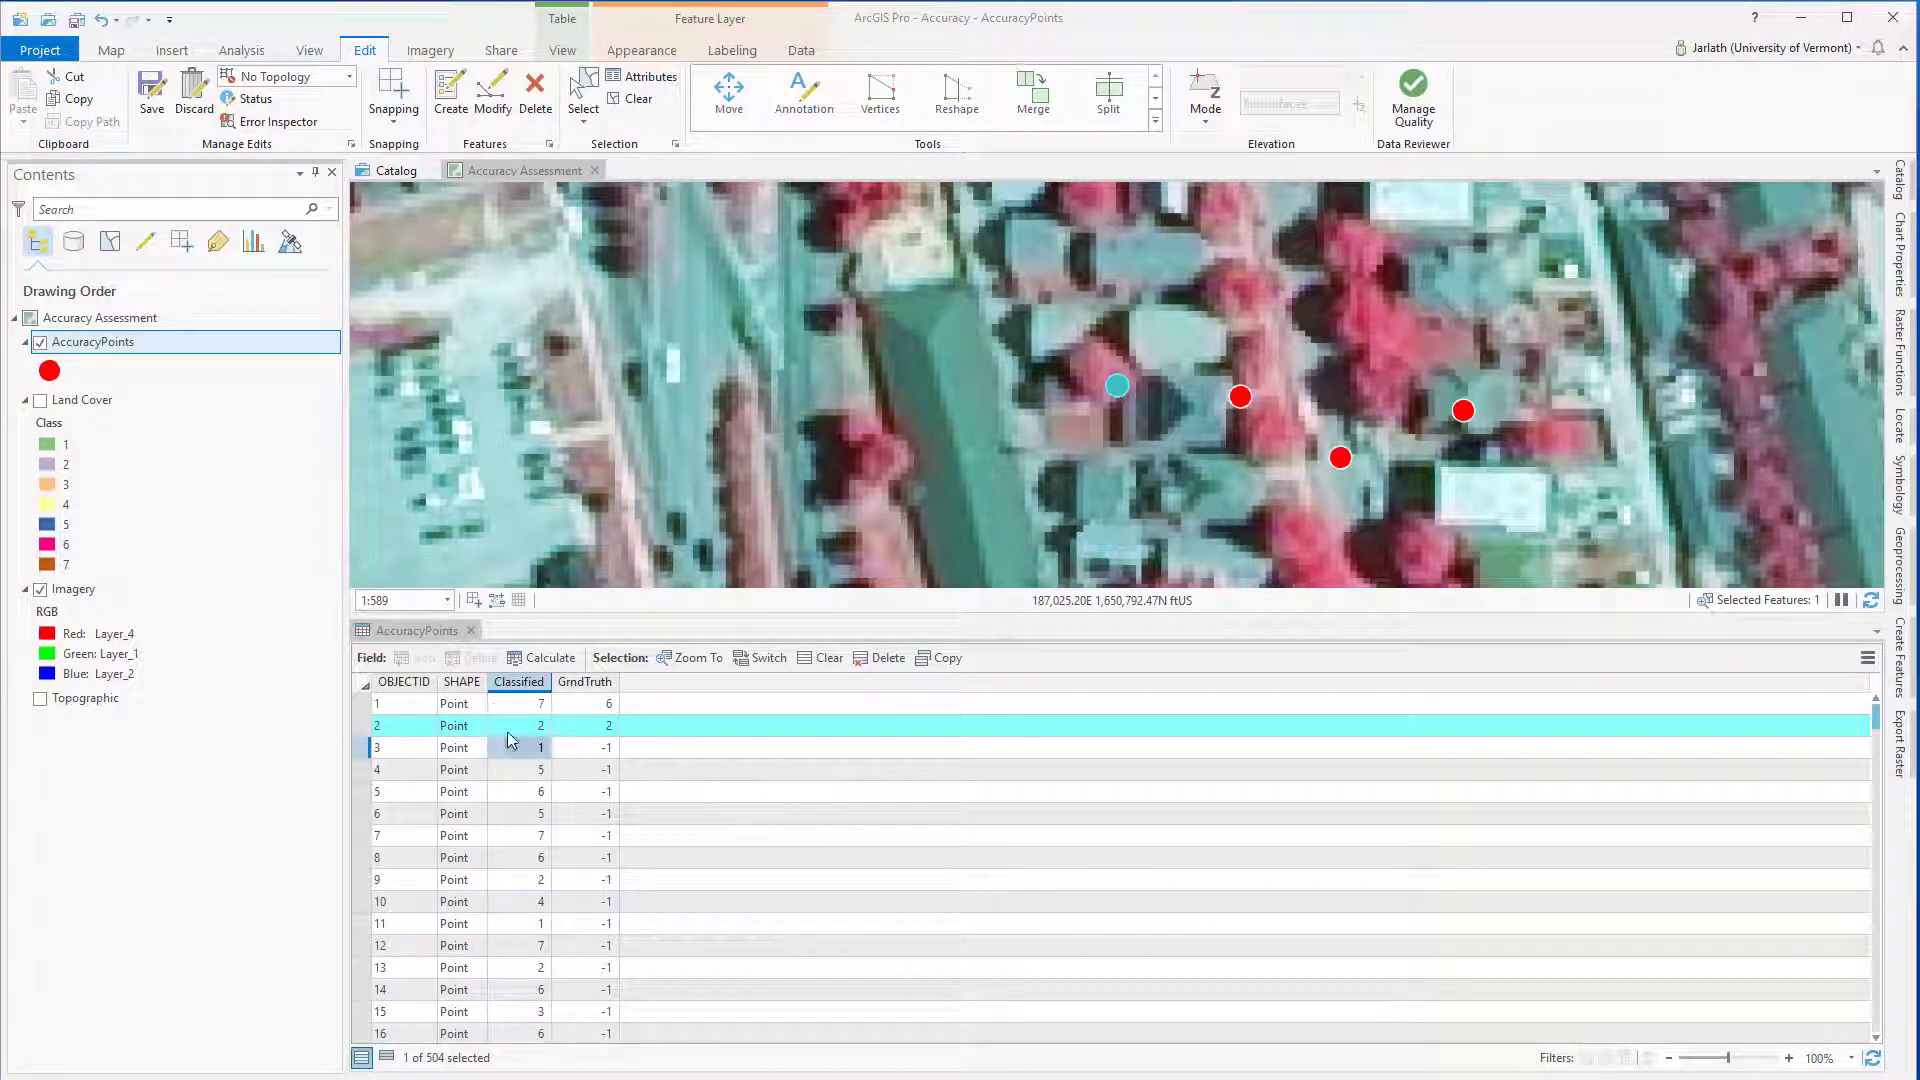
pyautogui.rightClick(510, 682)
pyautogui.click(539, 774)
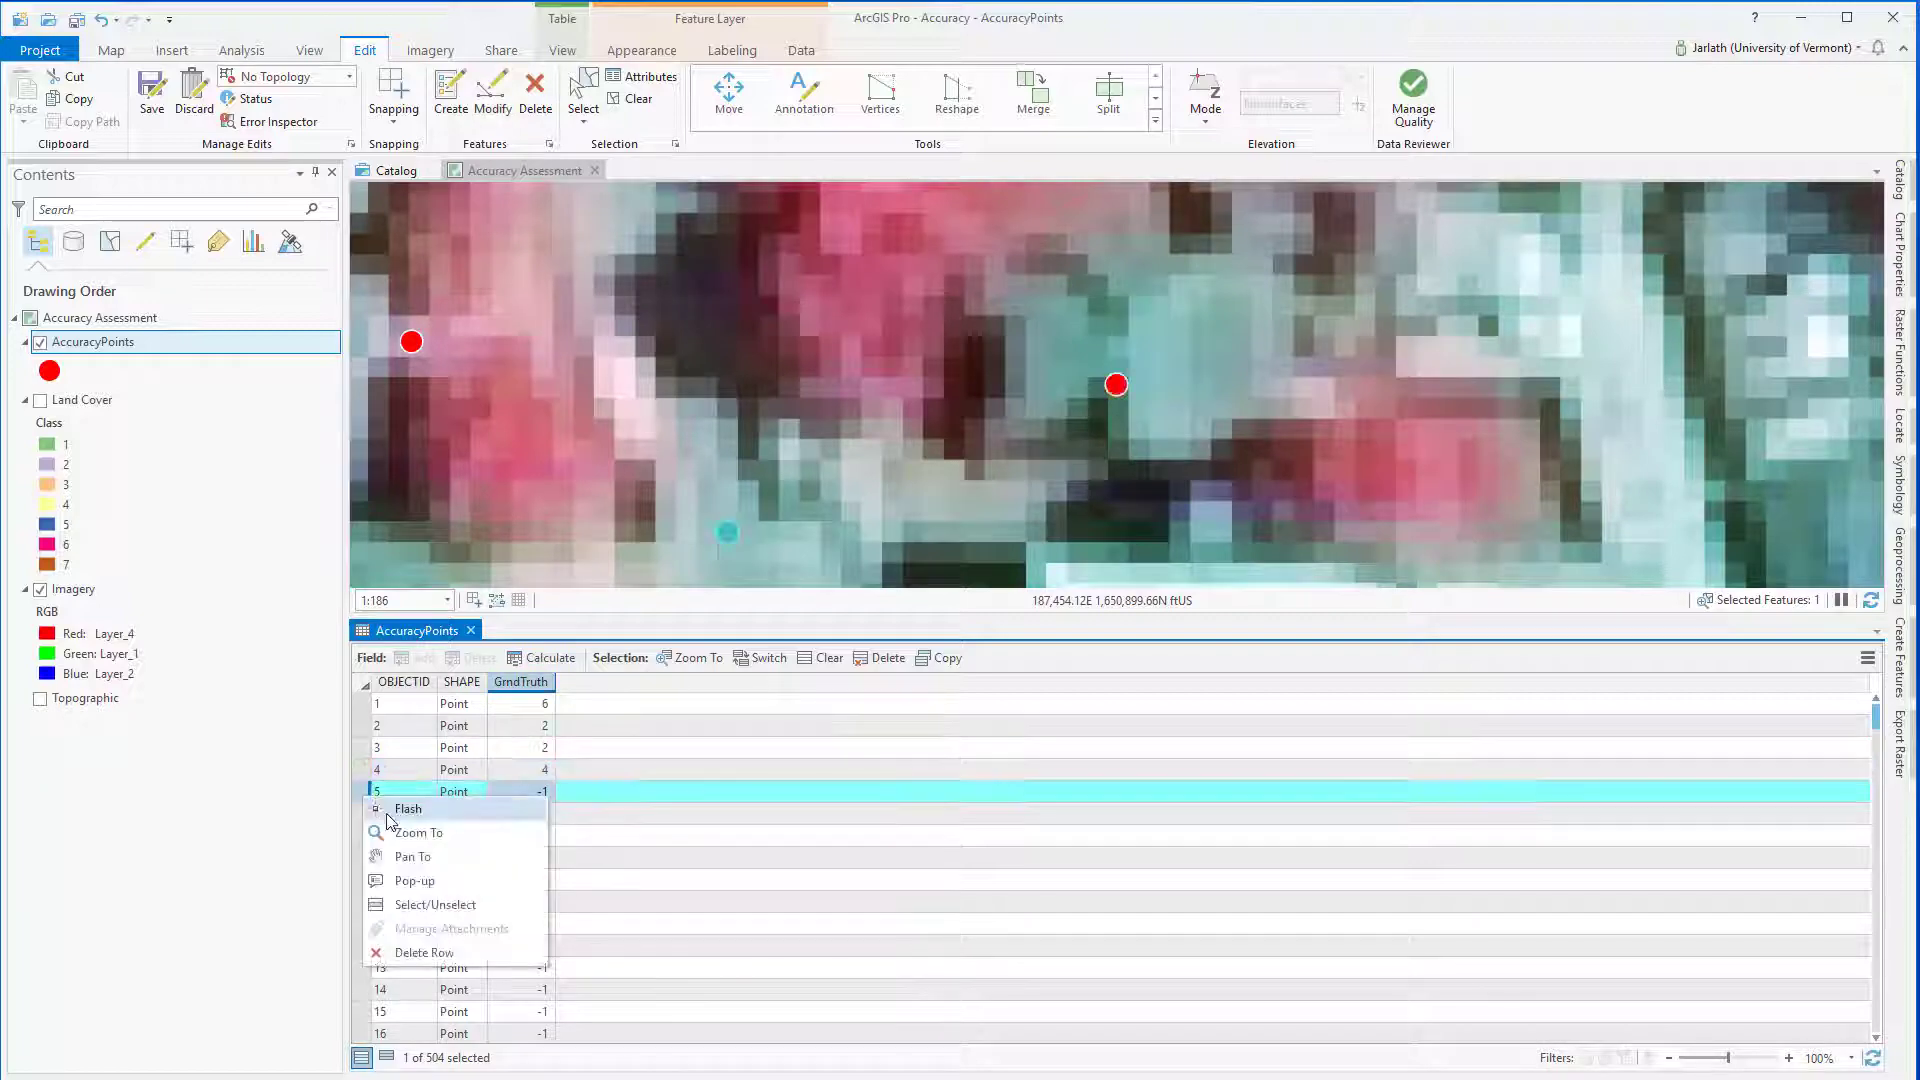
pyautogui.click(409, 827)
pyautogui.click(528, 793)
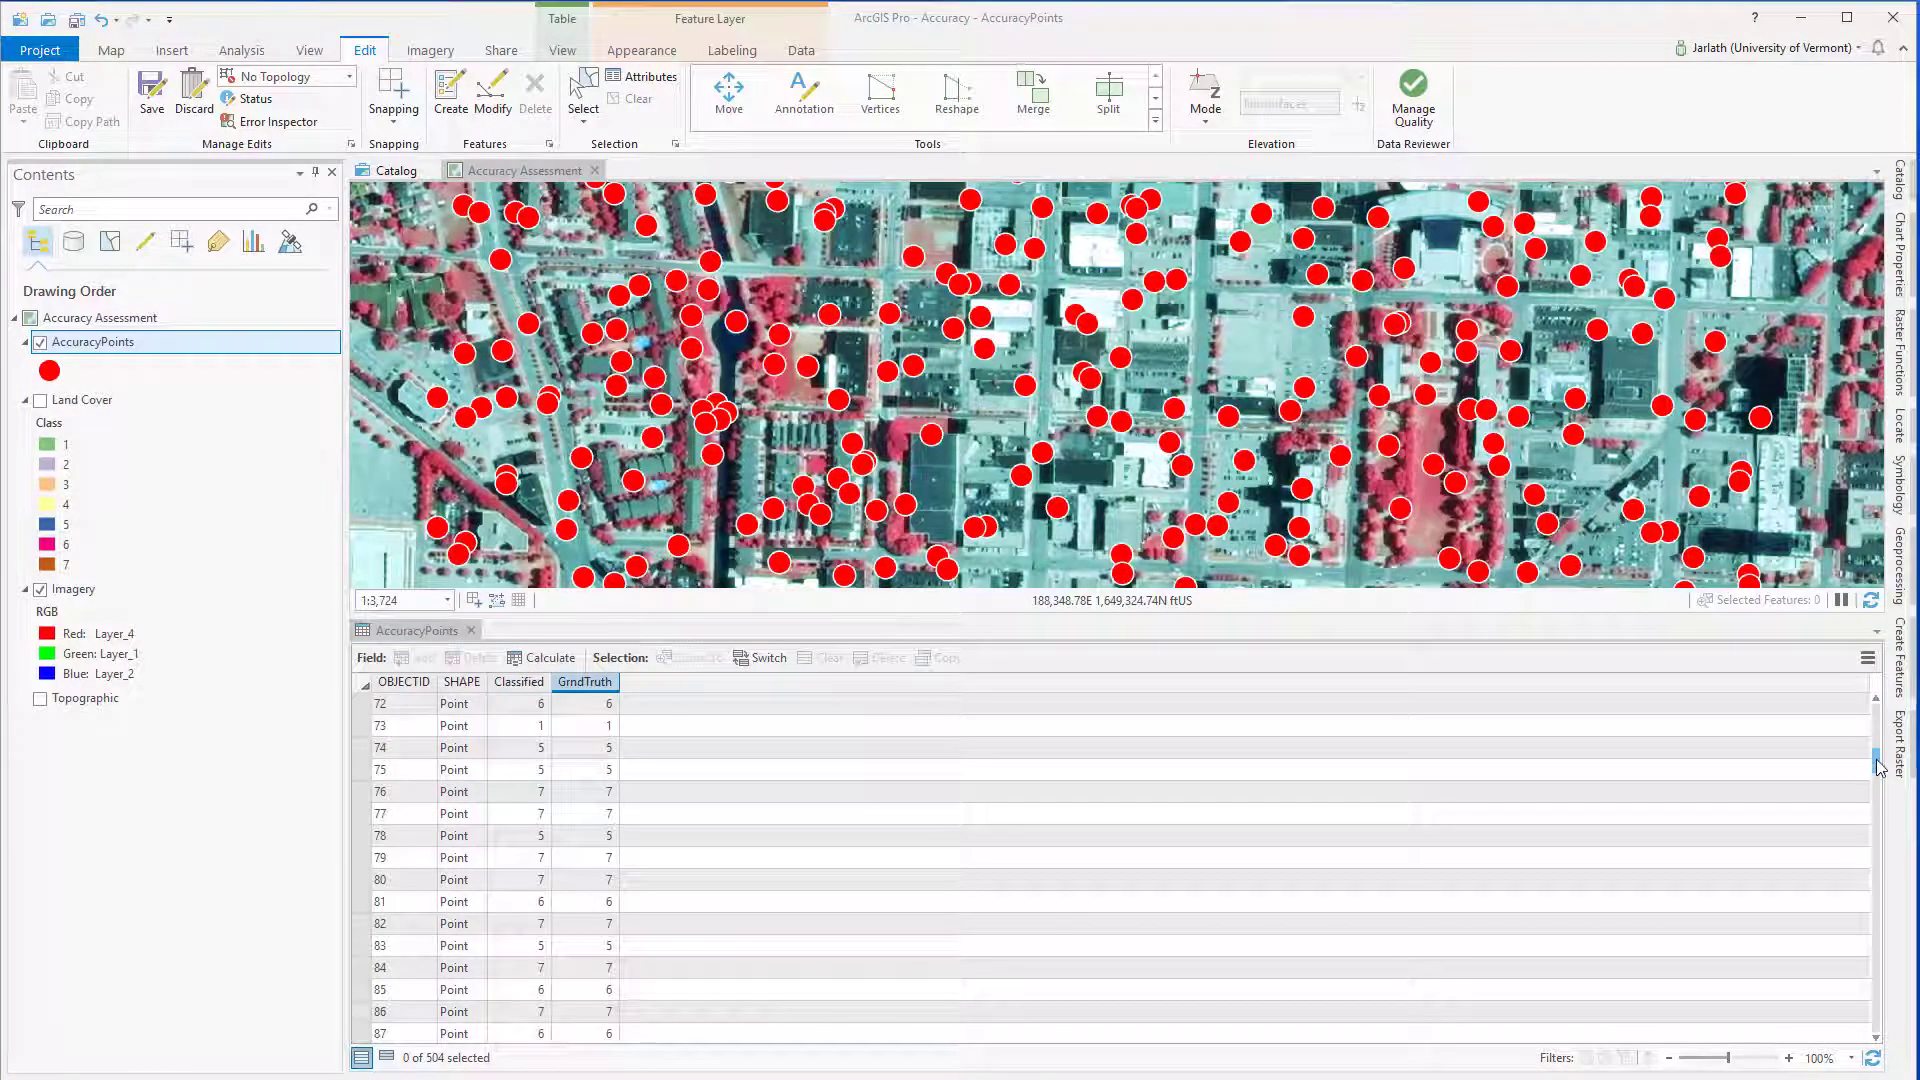
pyautogui.moveTo(1879, 765); pyautogui.dragTo(1874, 821)
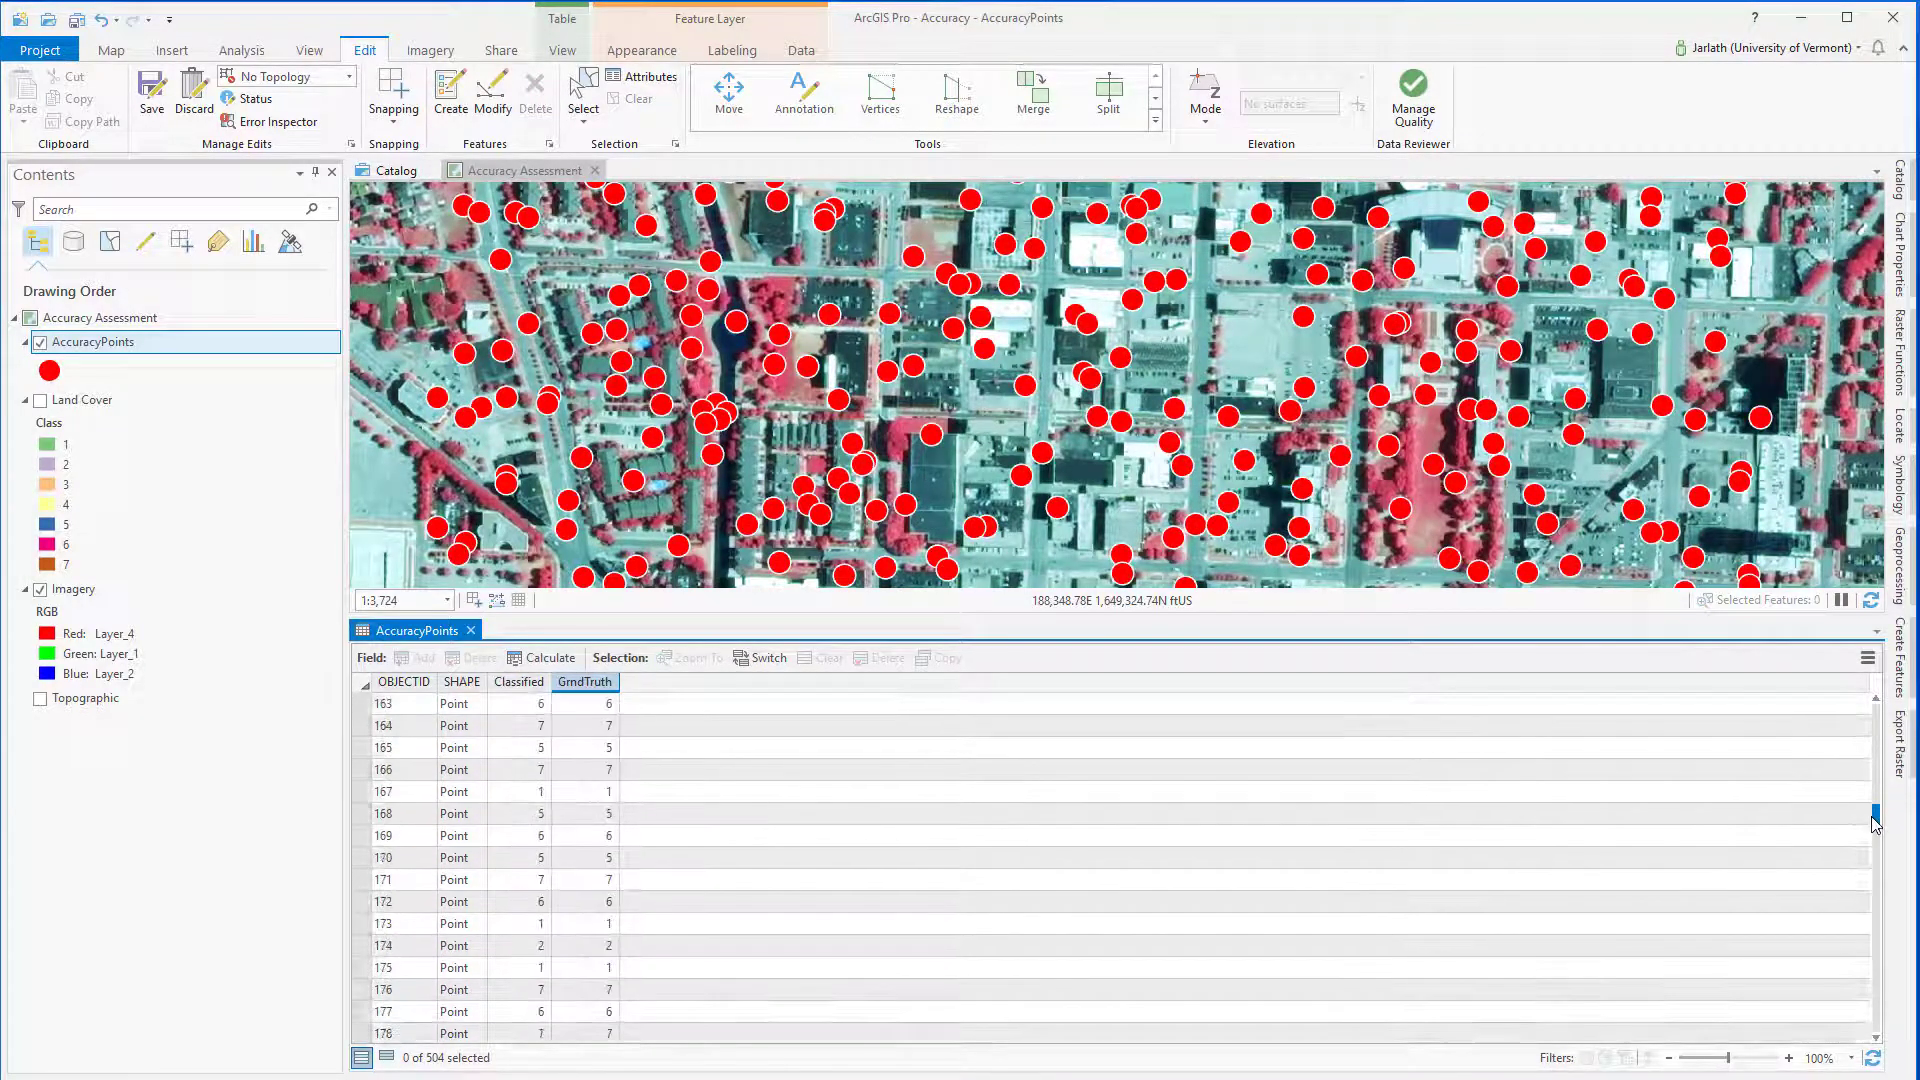
pyautogui.moveTo(1874, 821); pyautogui.dragTo(1878, 906)
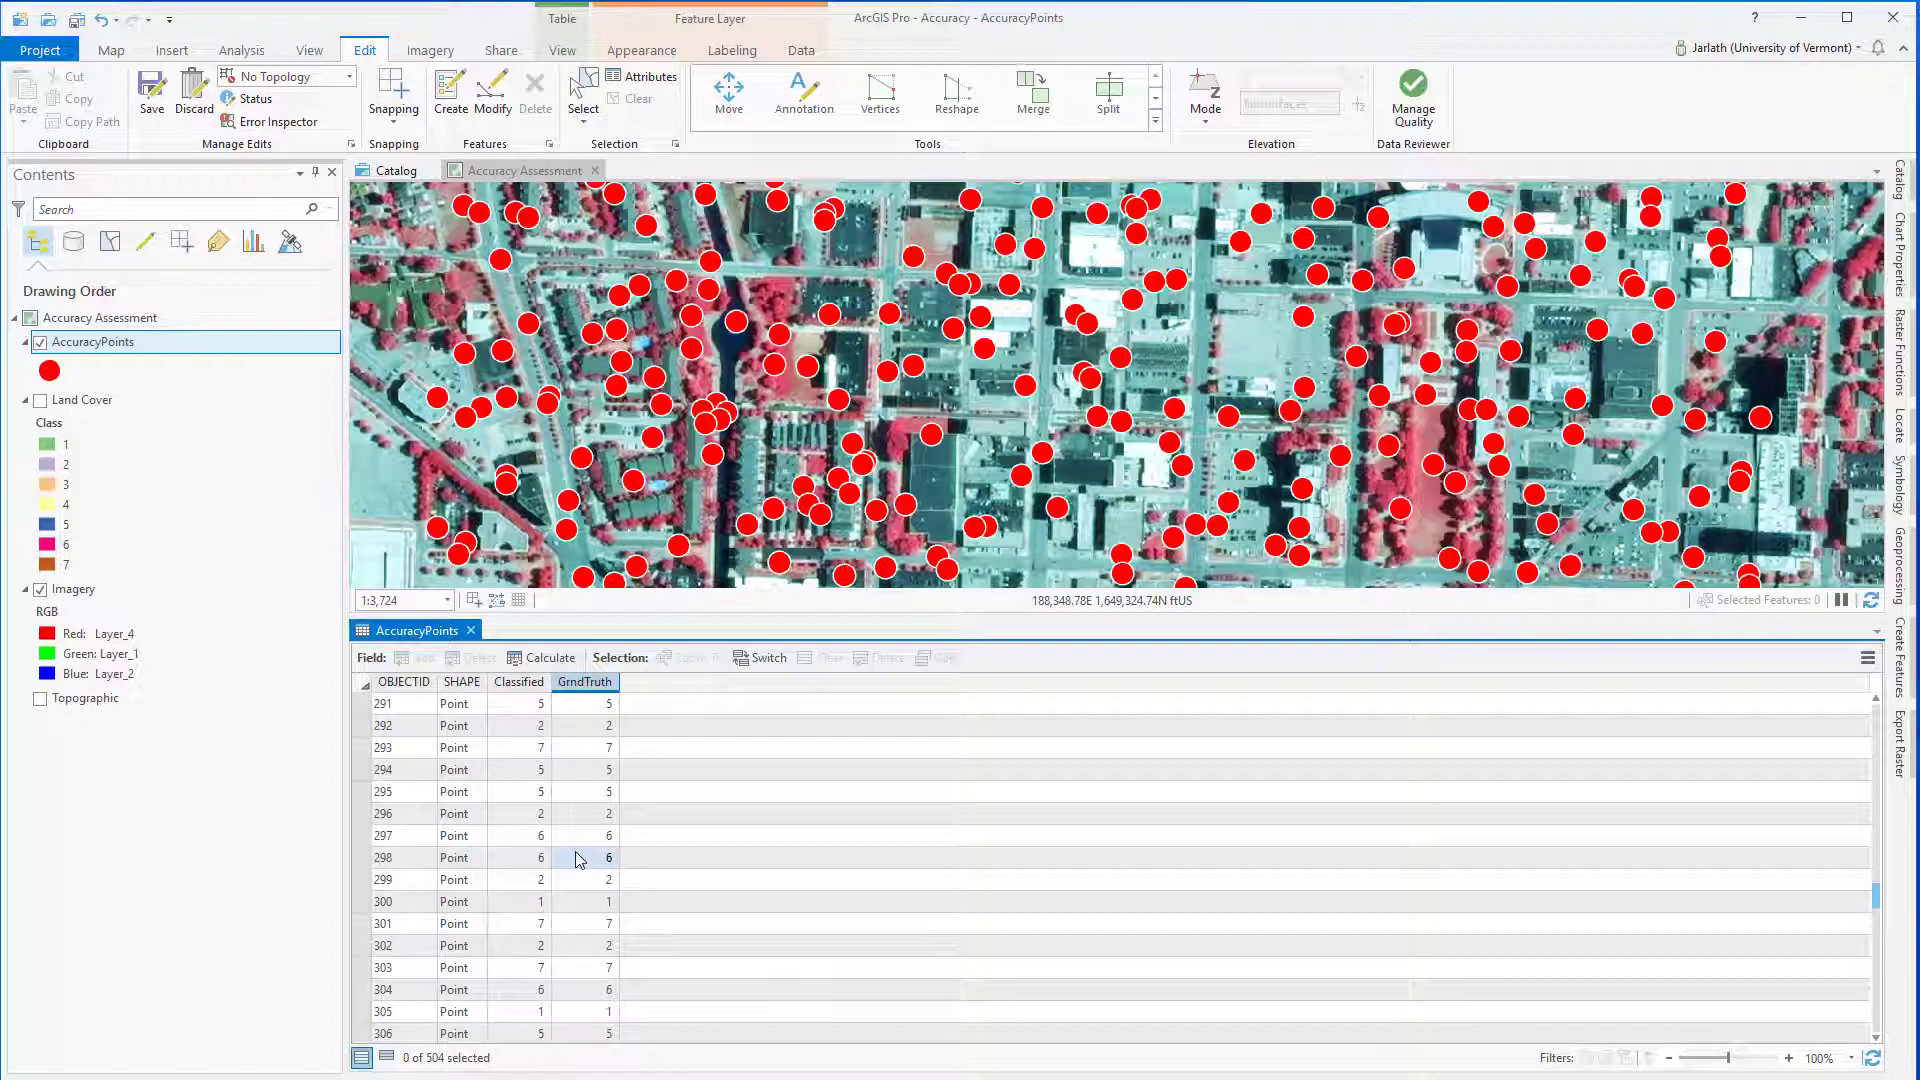
# Step: Close the AccuracyPoints attribute table after checking GrndTruth values through row 306
pyautogui.click(470, 630)
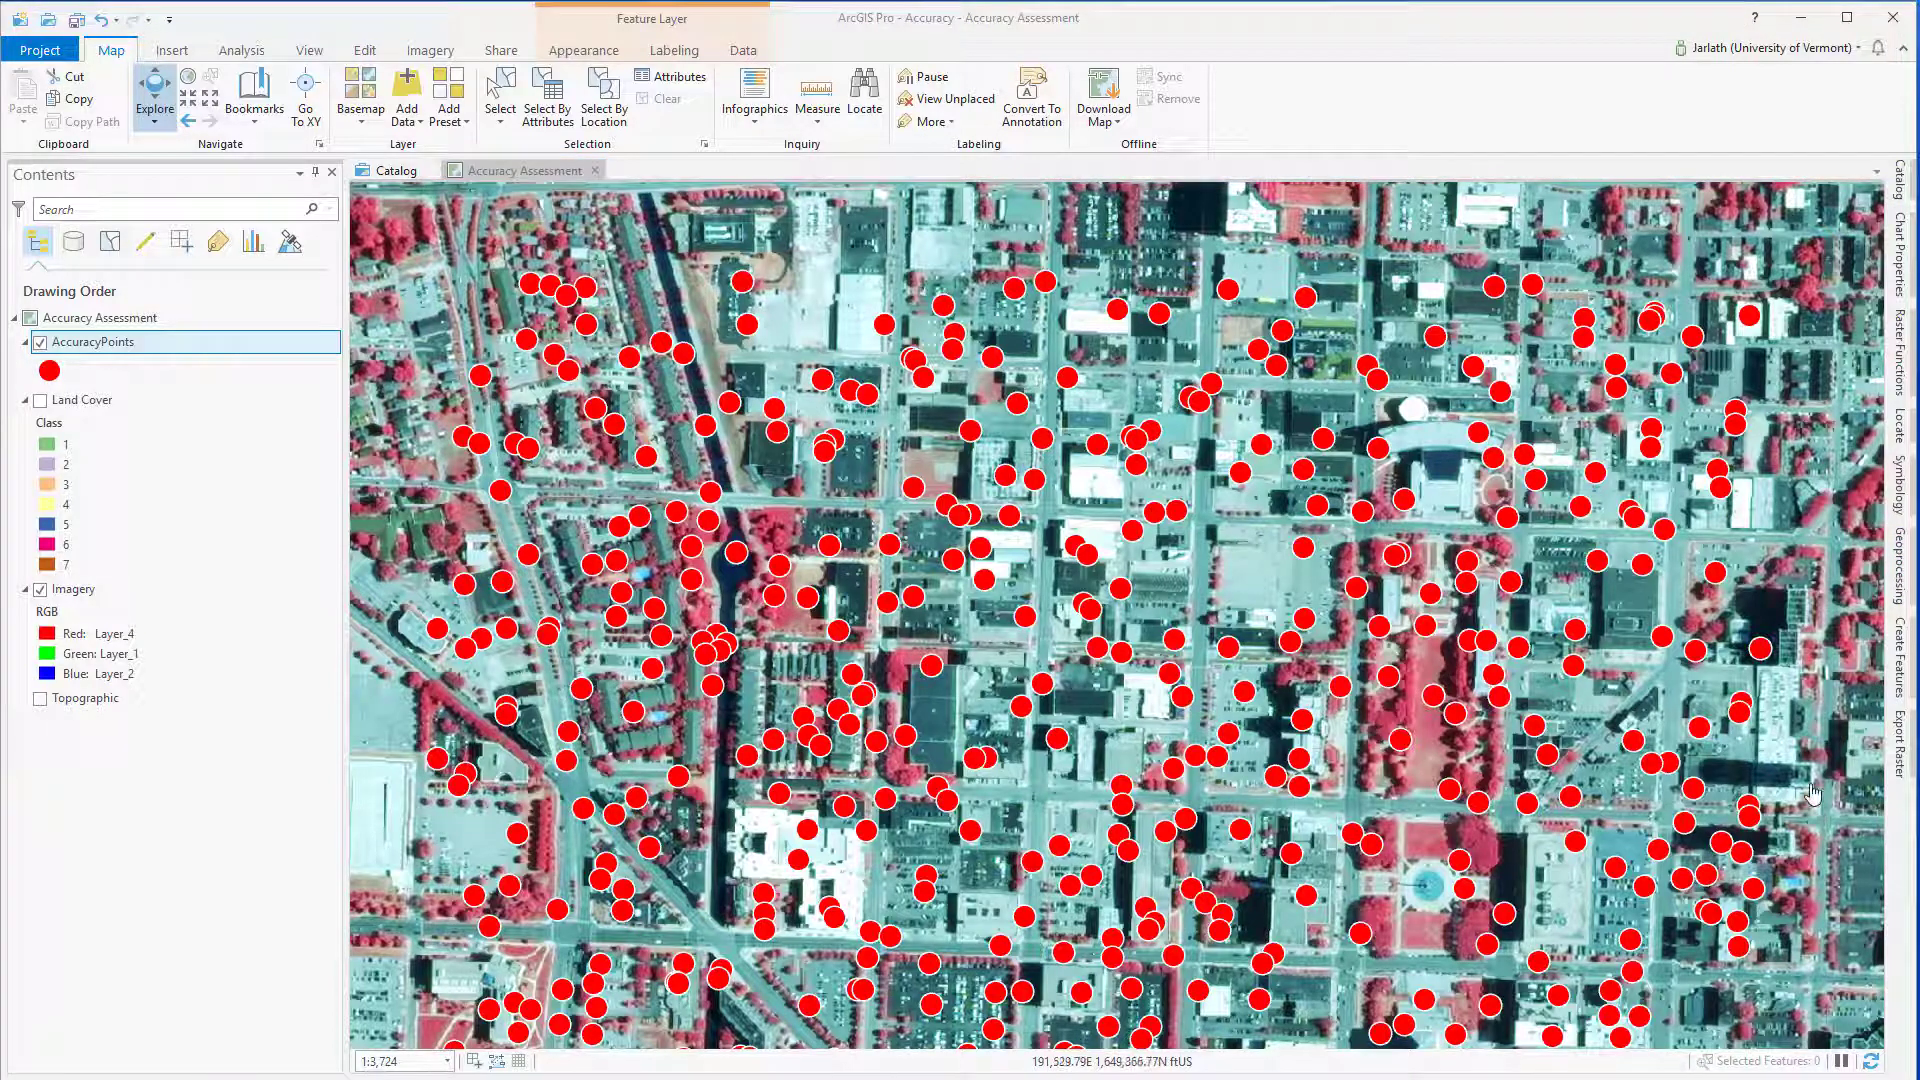
# Step: Run Compute Confusion Matrix on AccuracyPoints to create the ConfusionMatrix table
pyautogui.click(1900, 570)
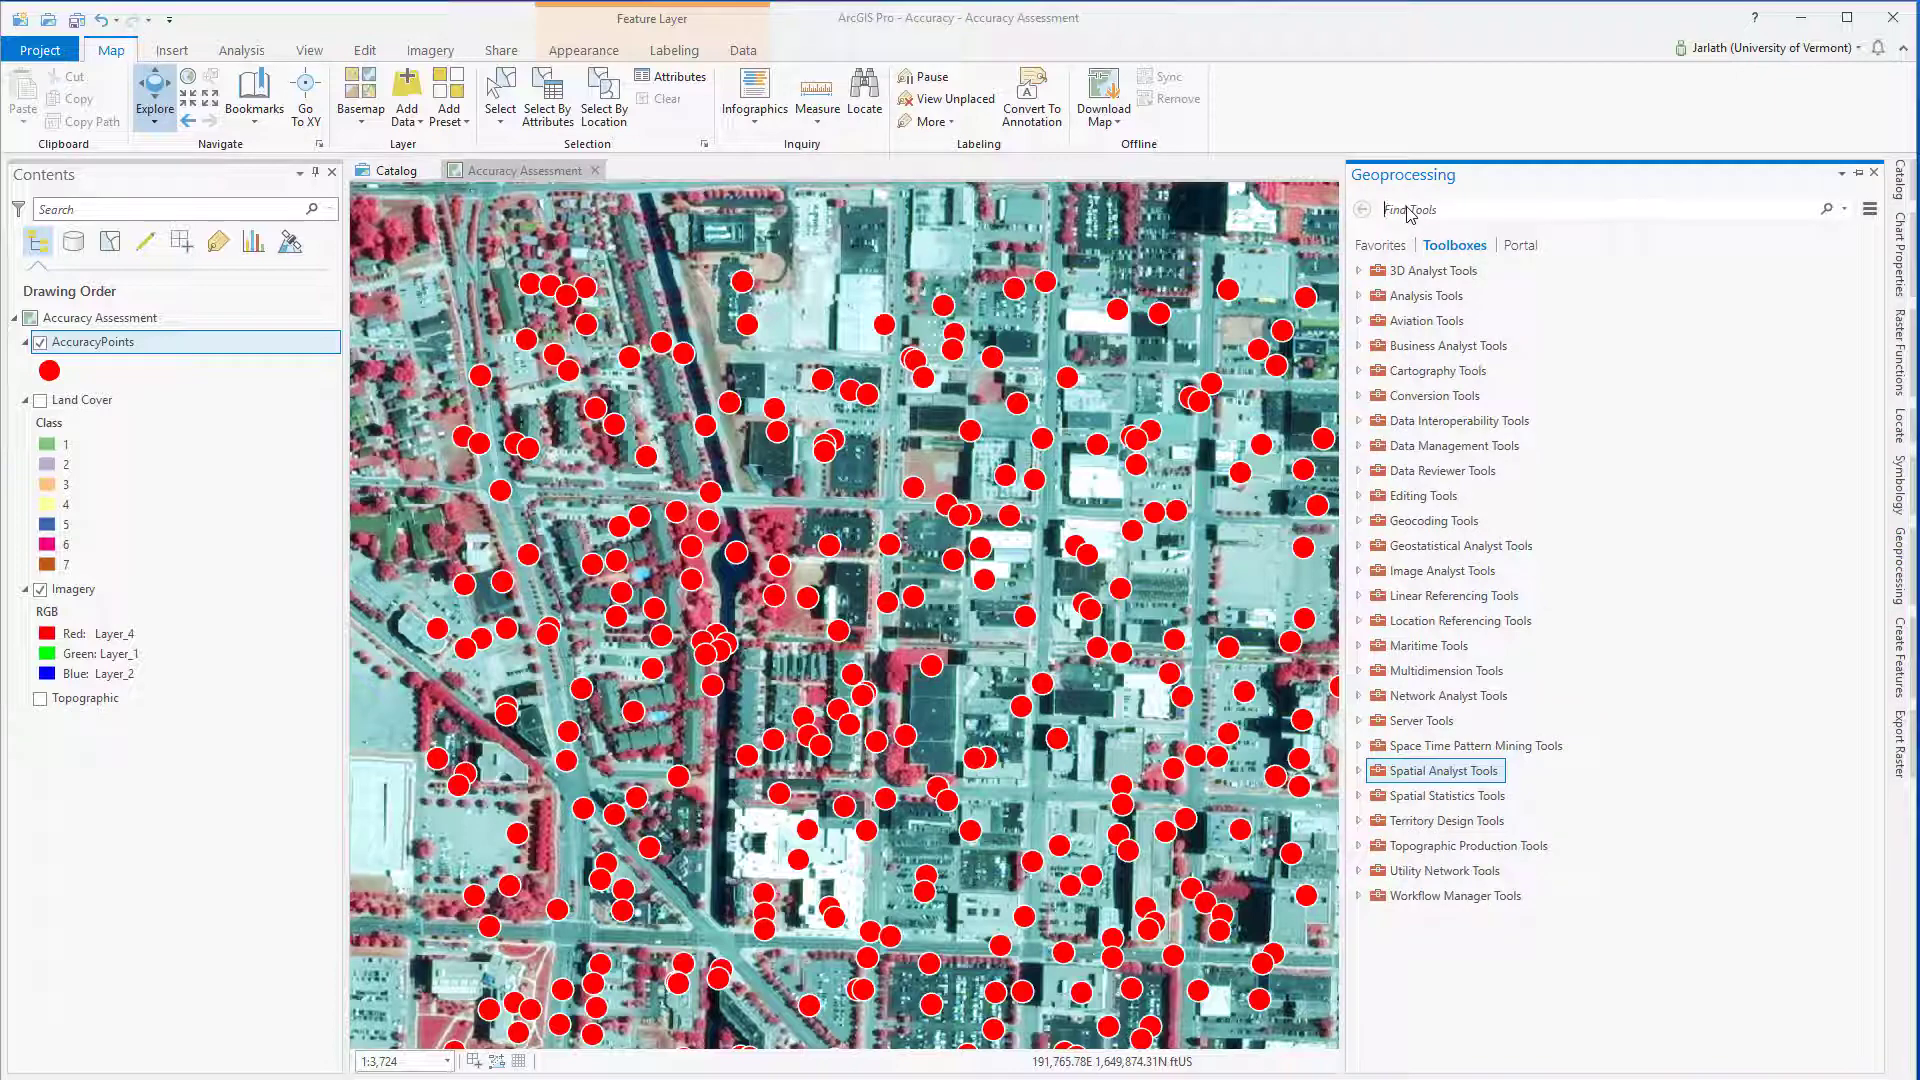
pyautogui.write('confu')
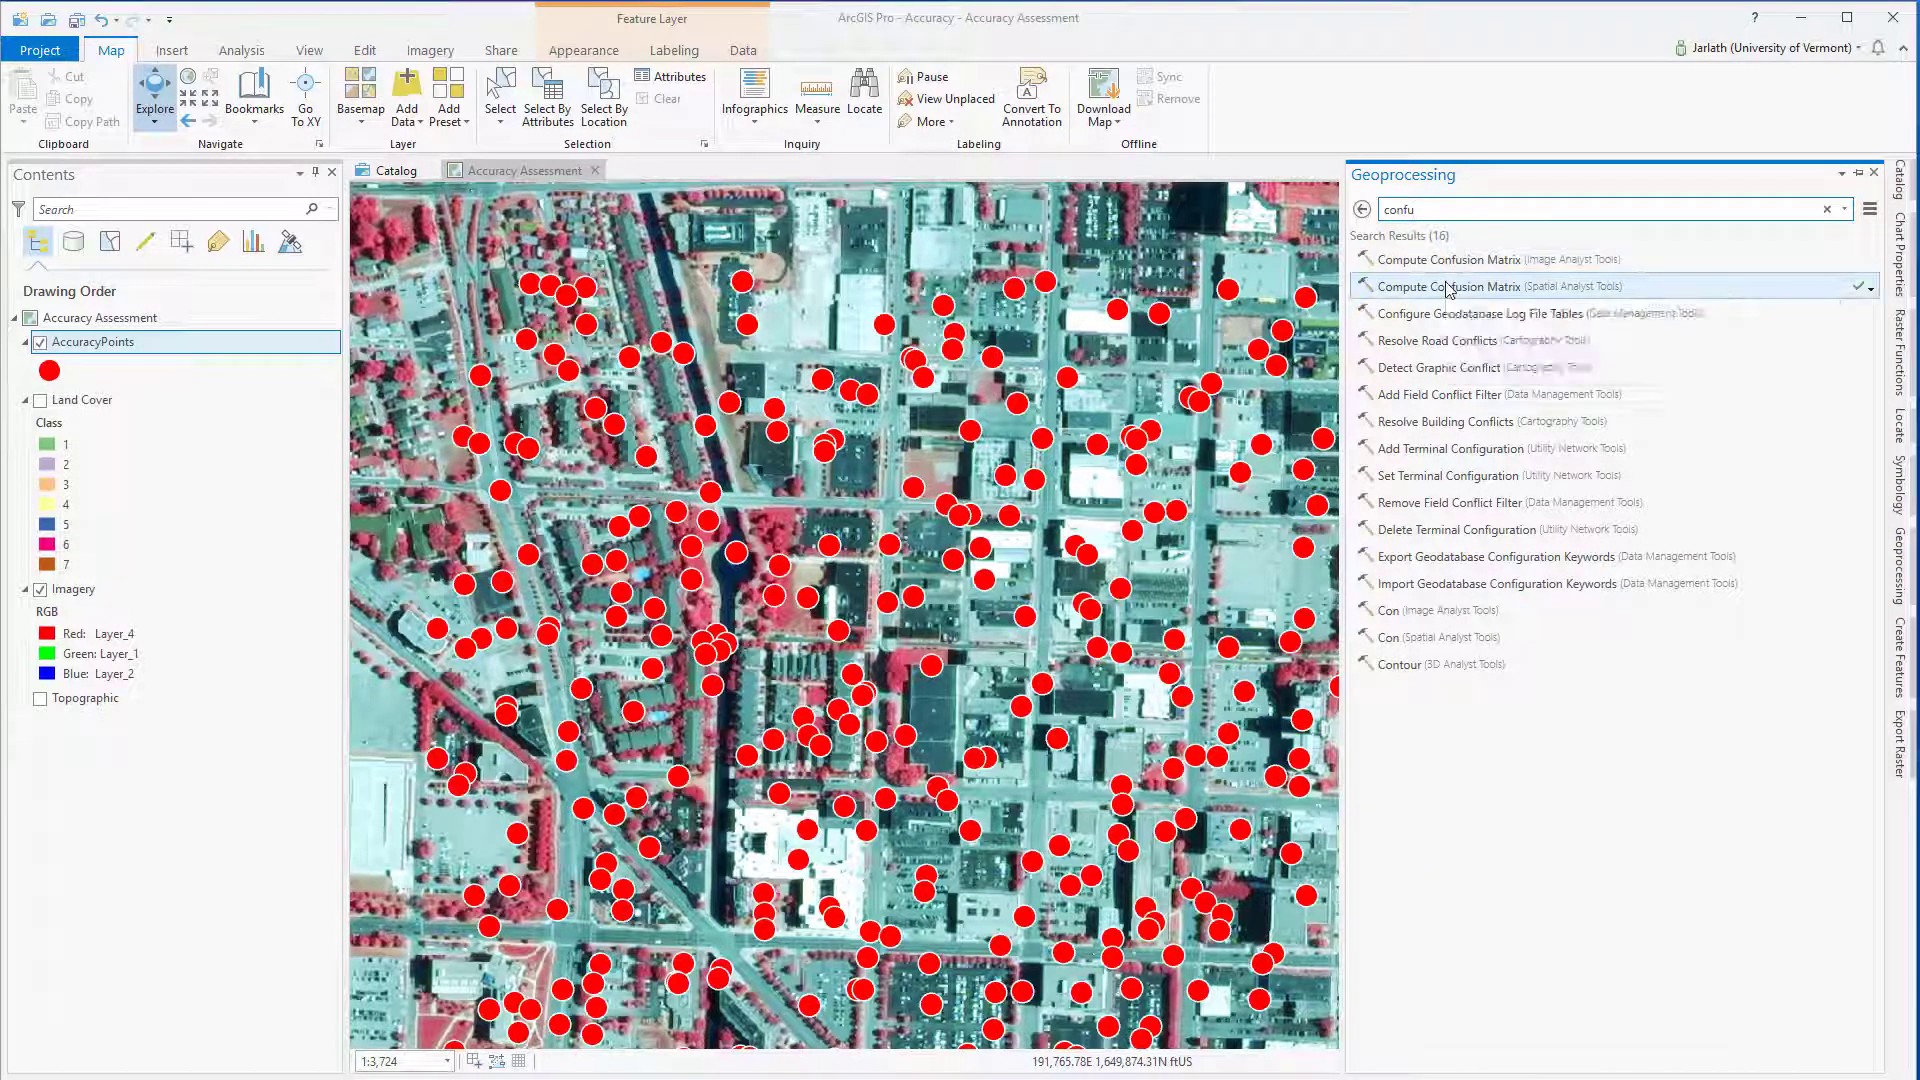
pyautogui.click(1448, 287)
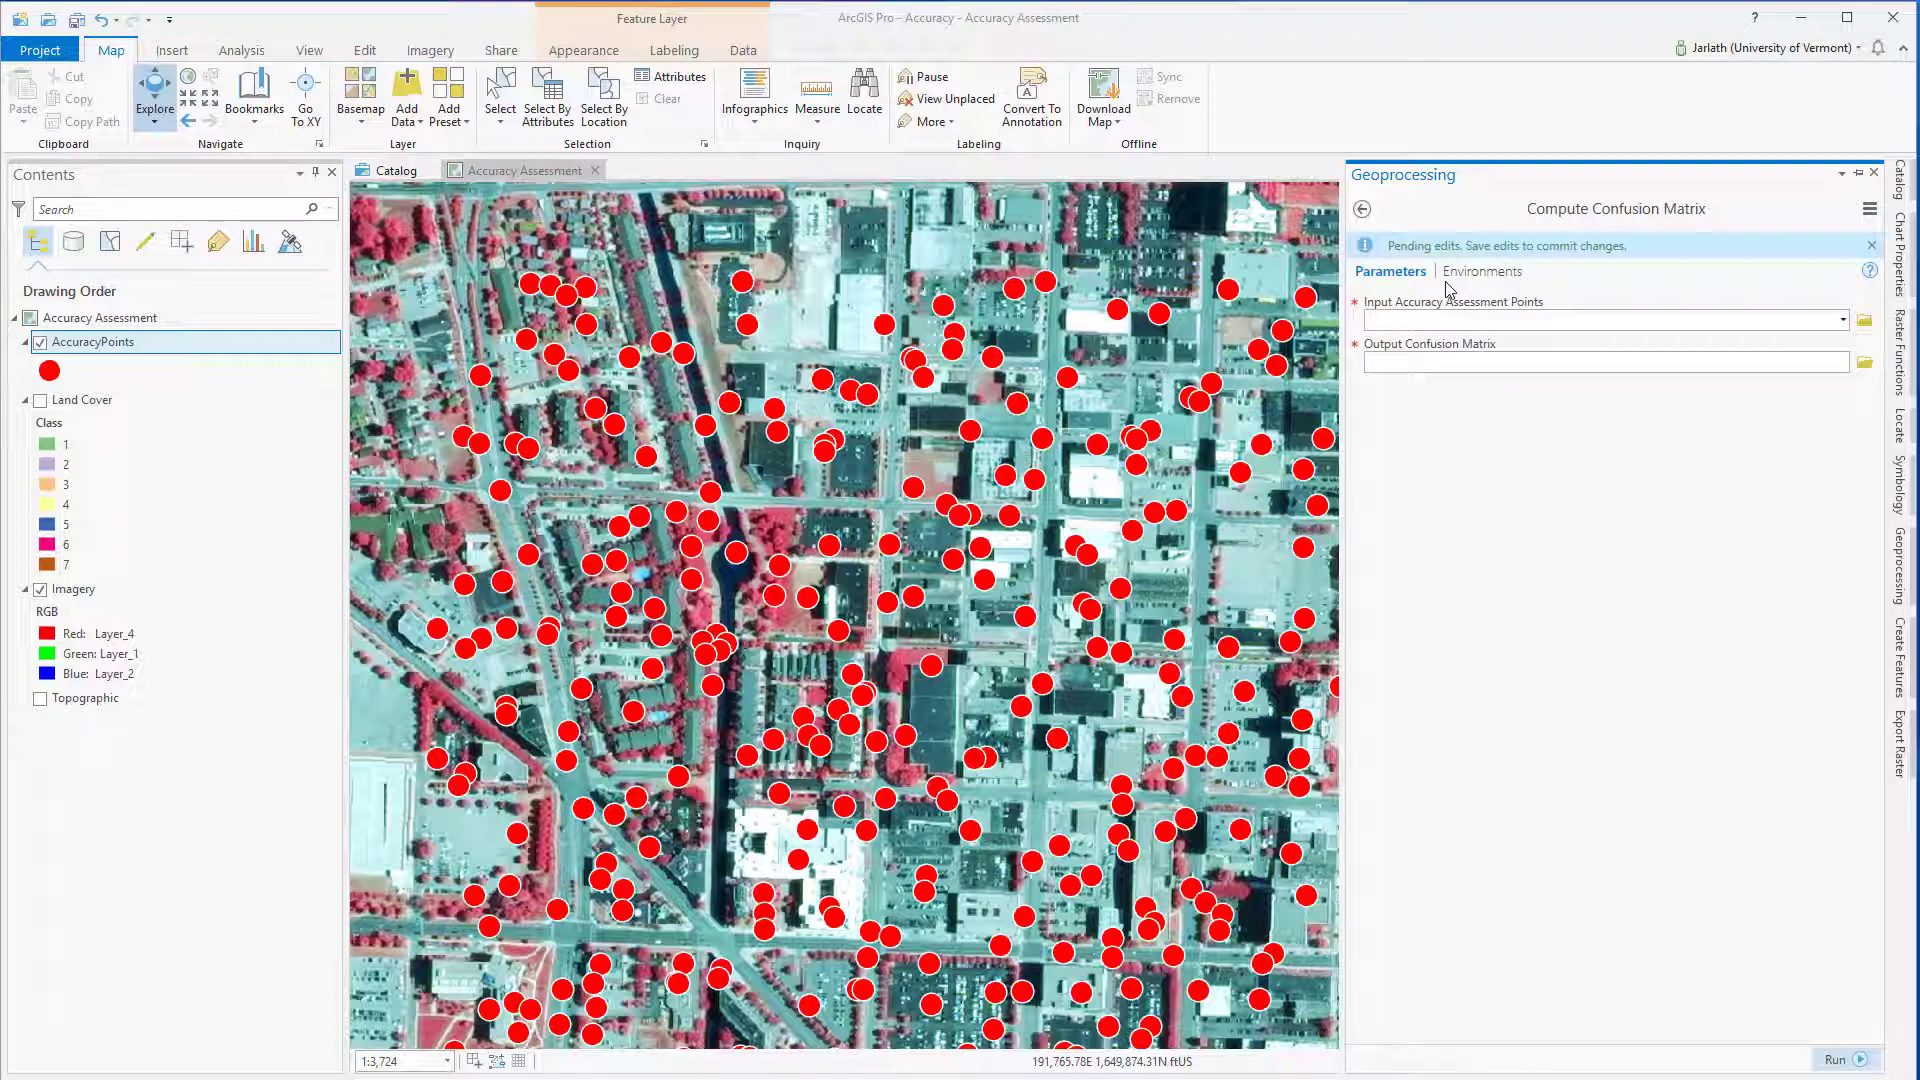
pyautogui.click(1842, 321)
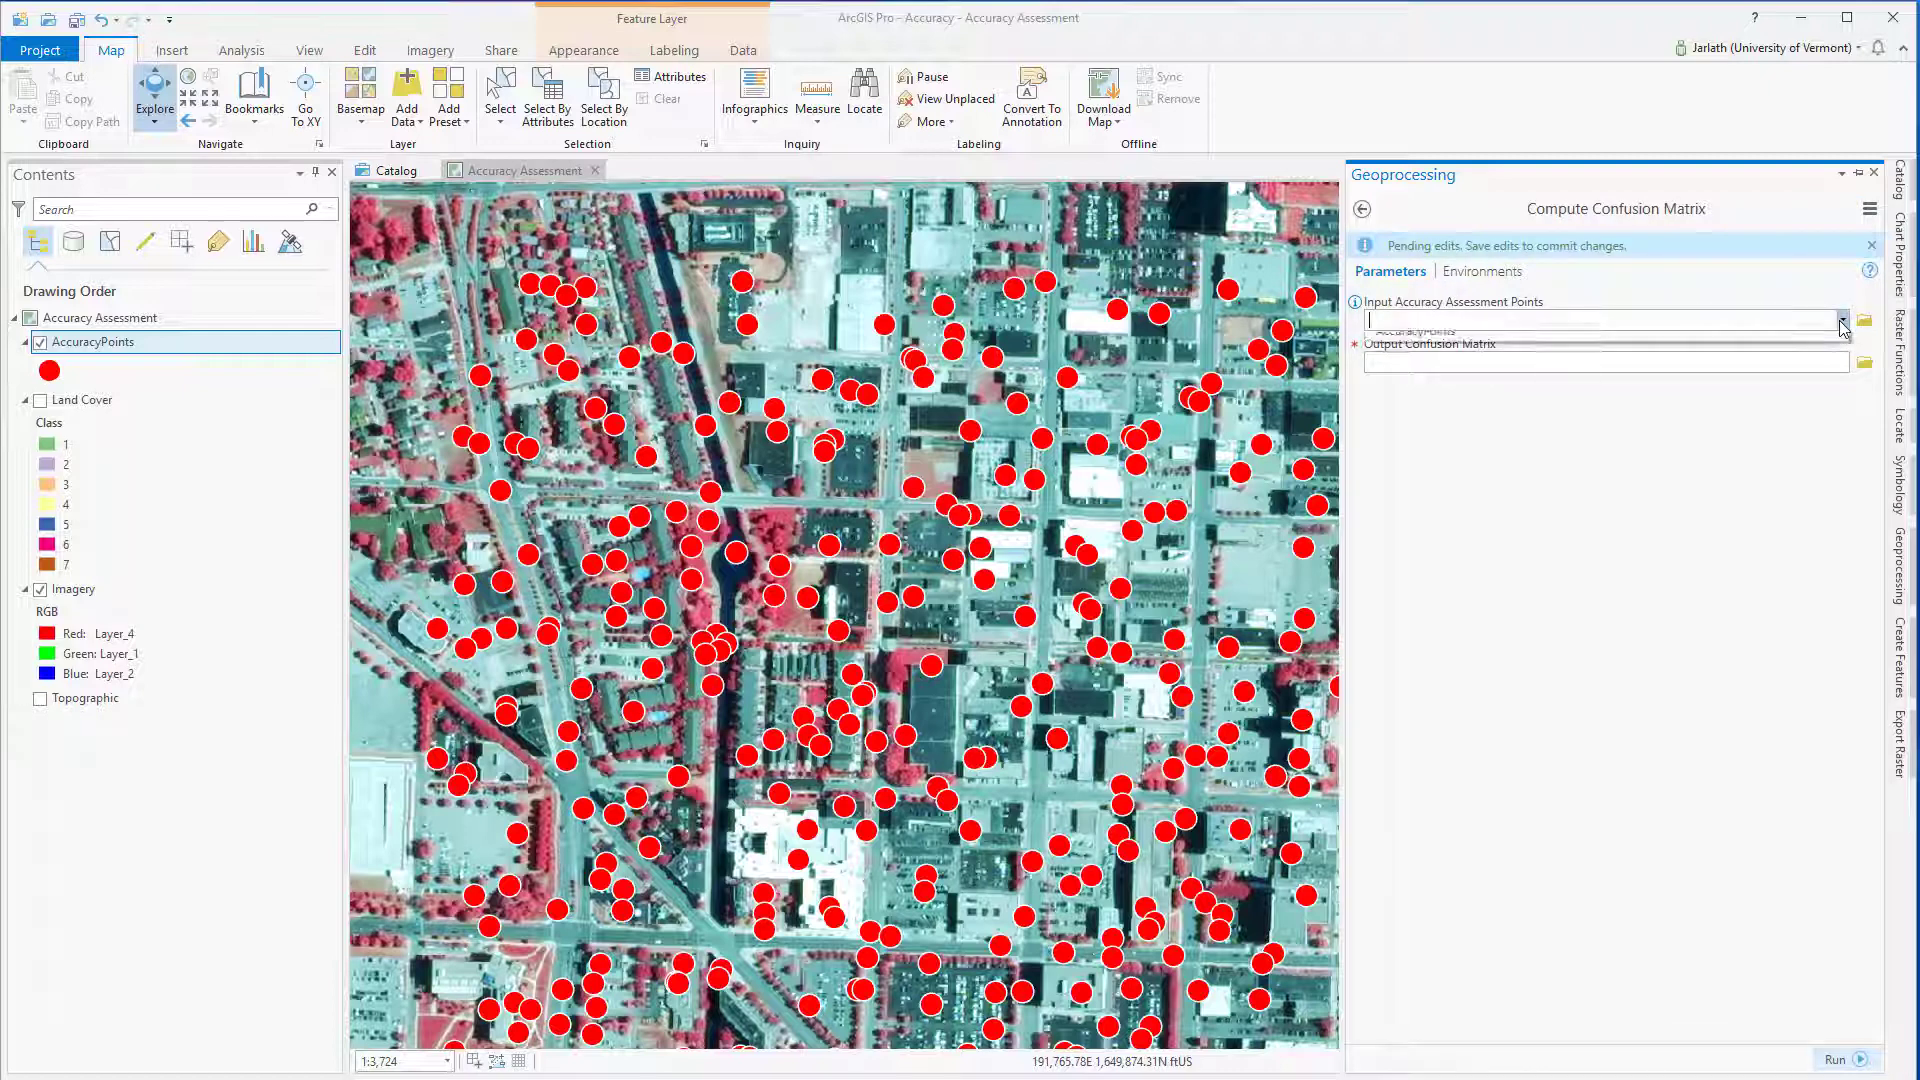
pyautogui.click(1773, 345)
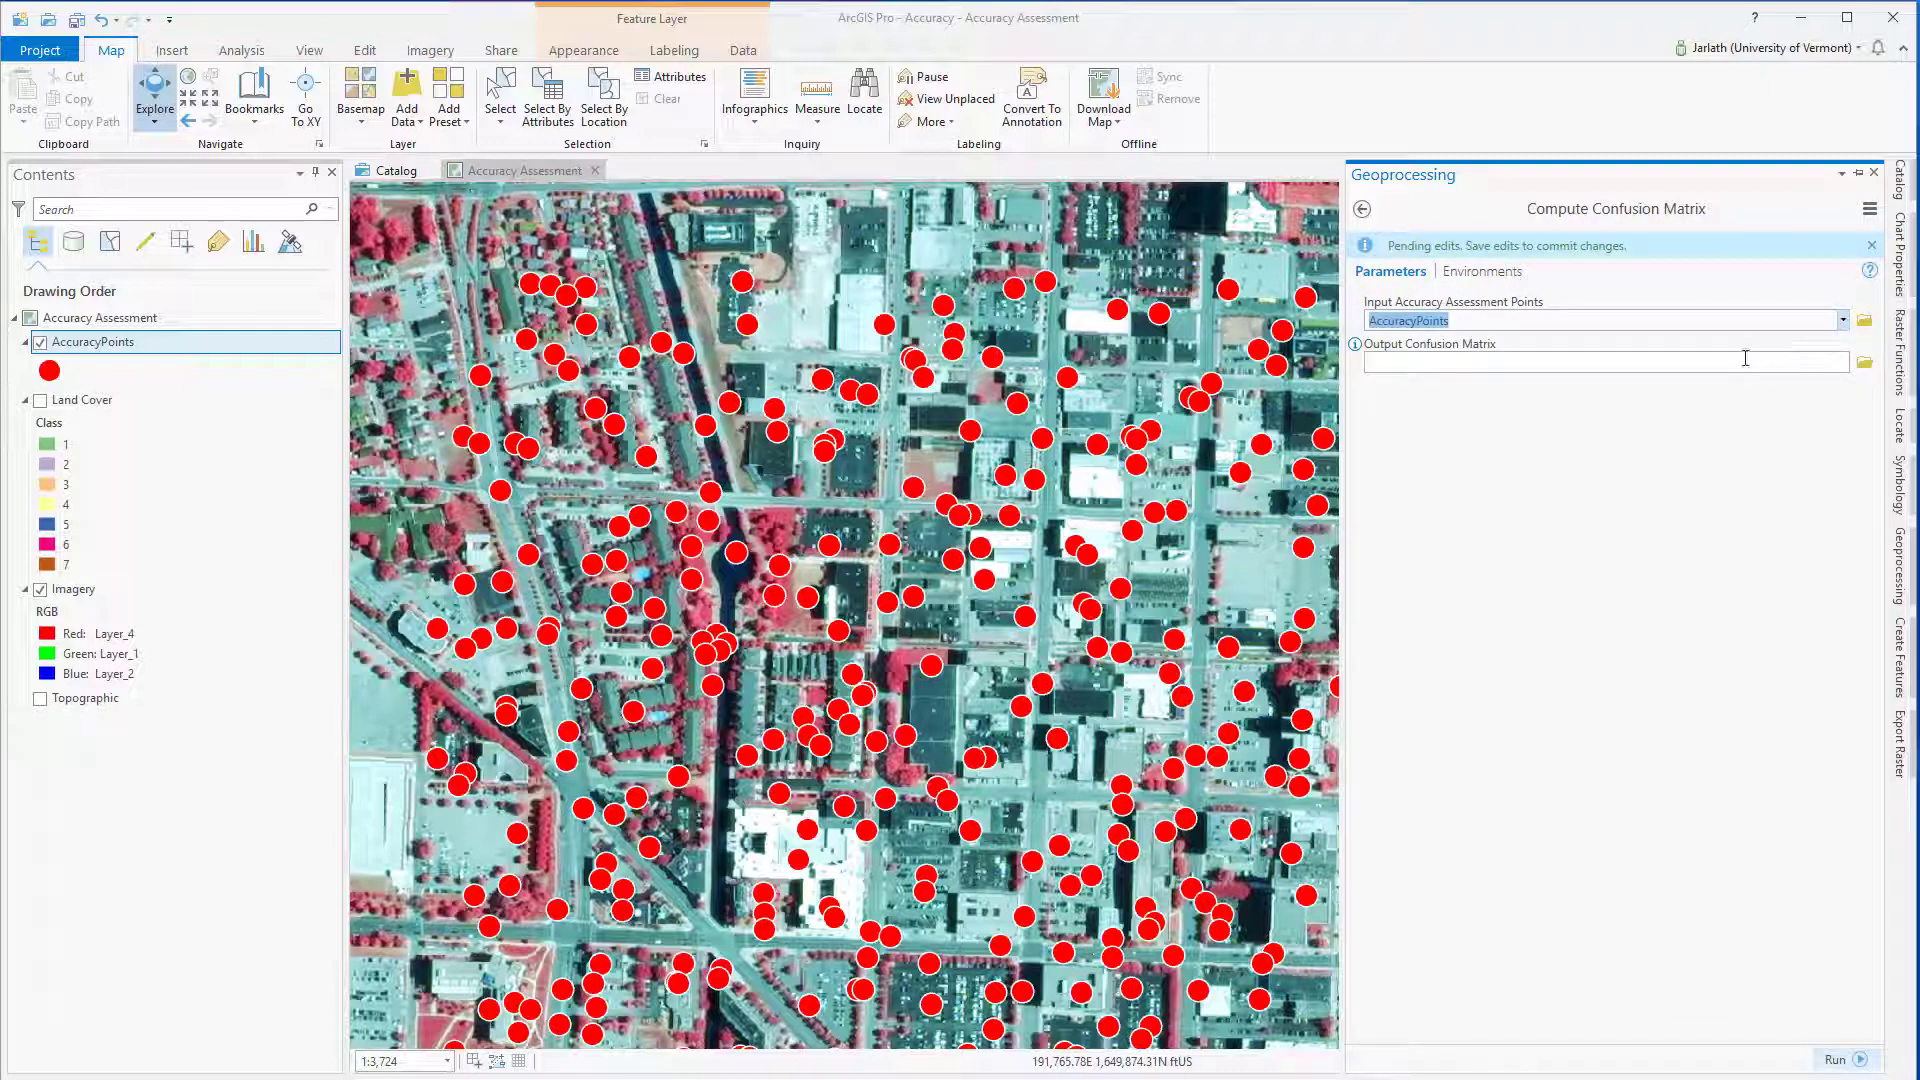
pyautogui.write('ConfusionMatrix')
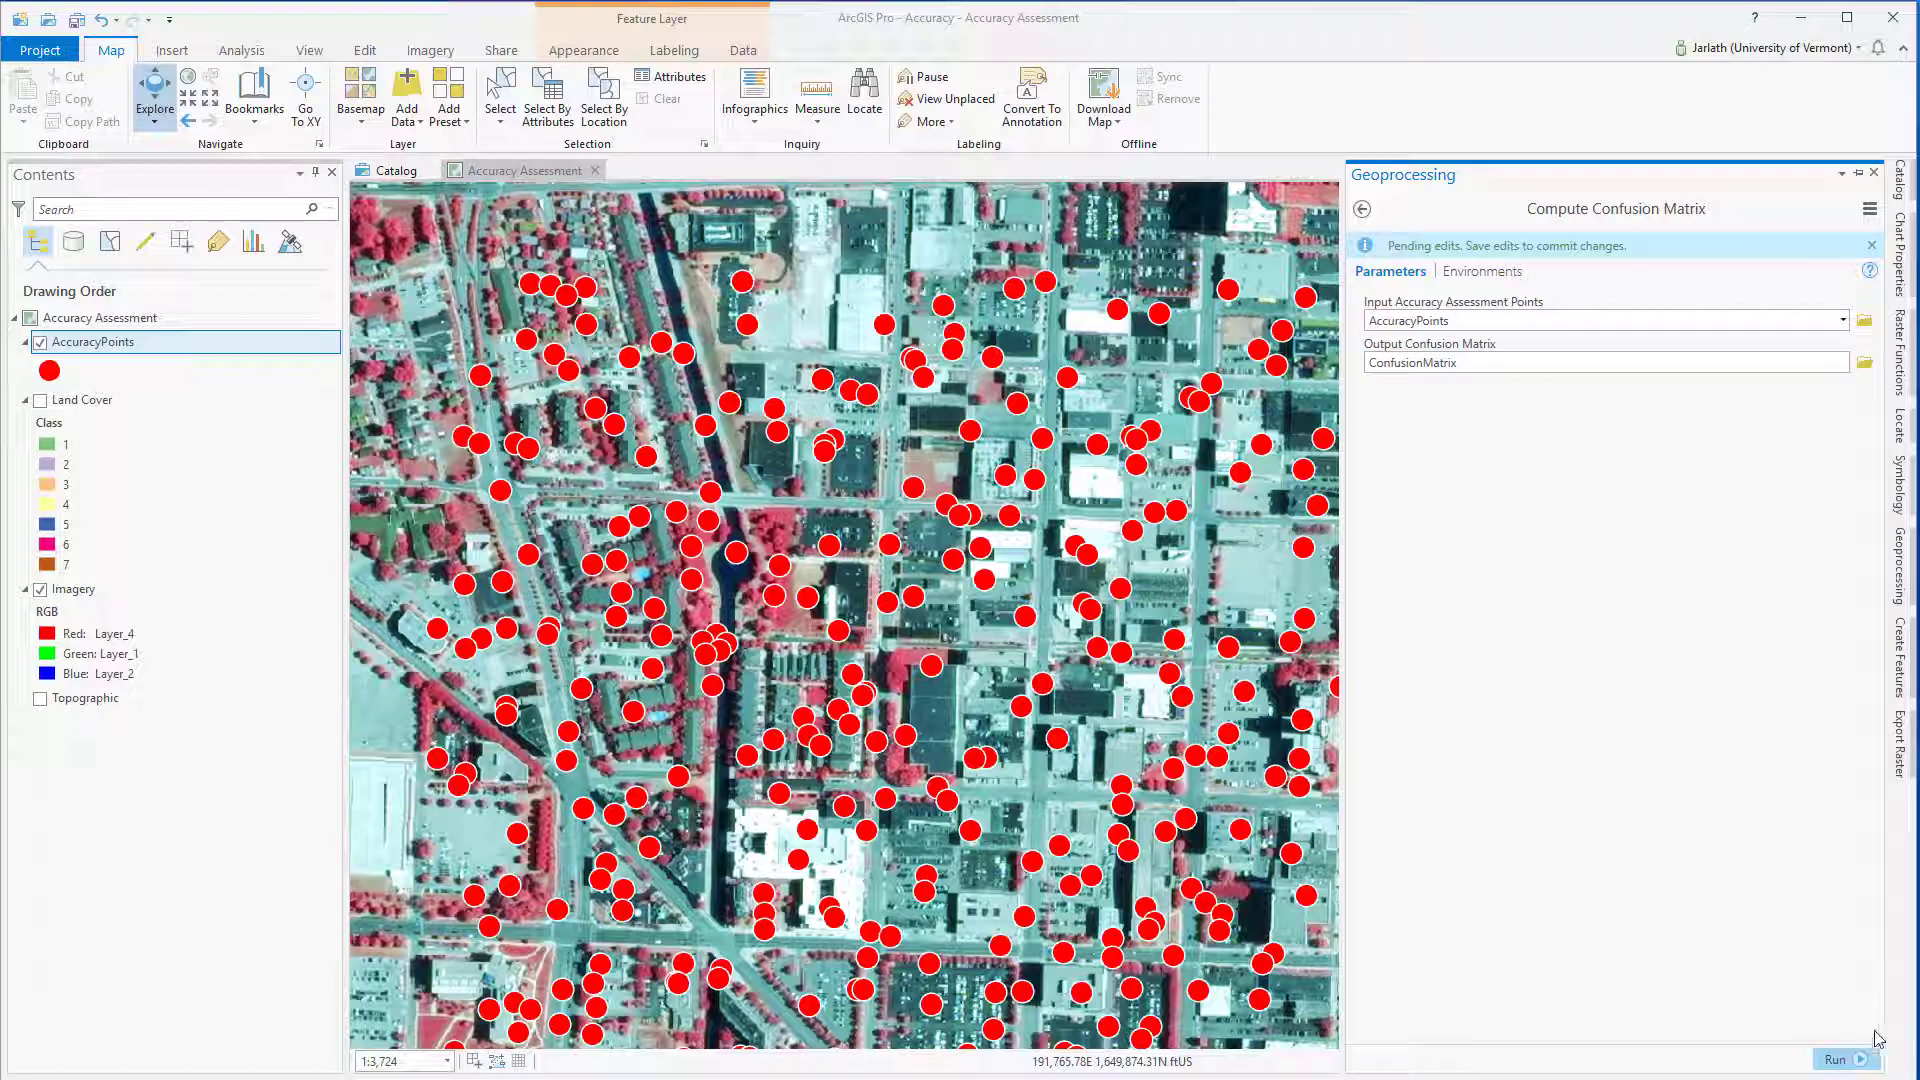
pyautogui.click(1860, 1059)
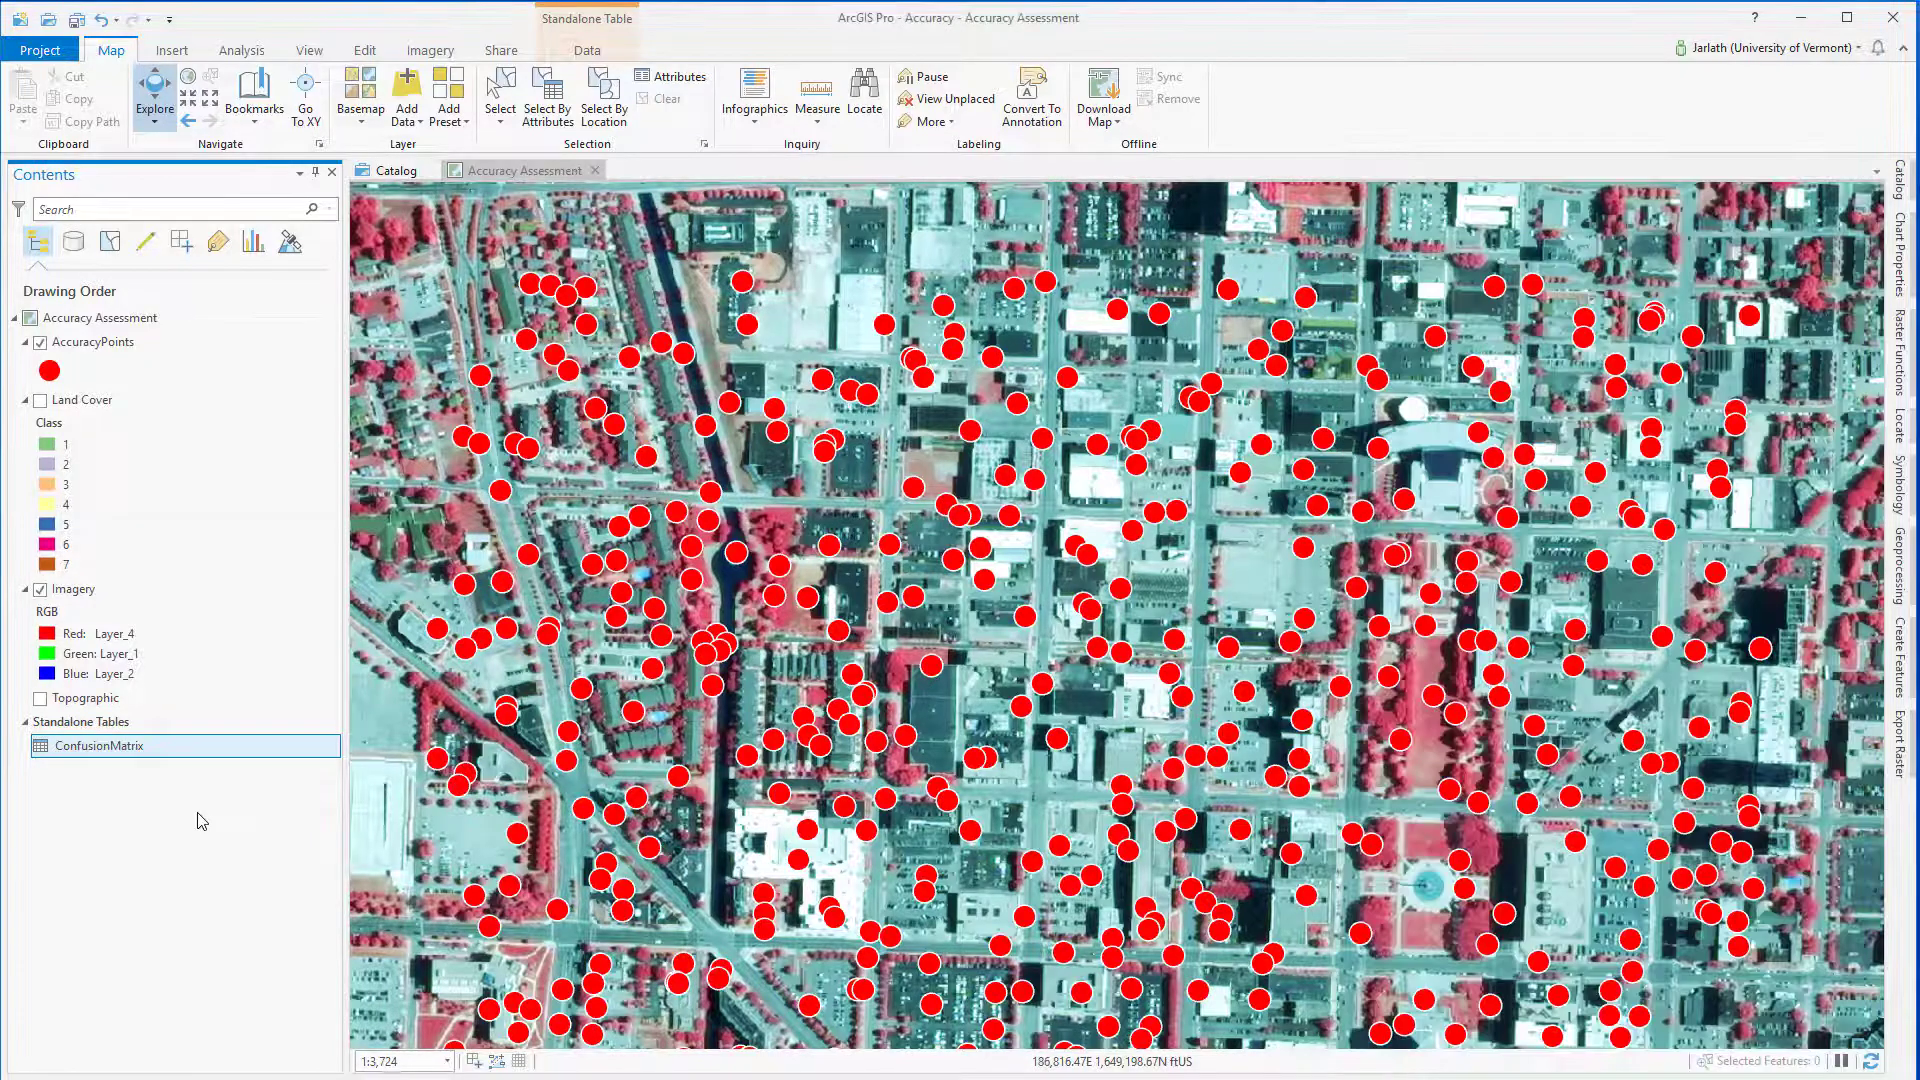
# Step: Open the ConfusionMatrix table and check the C_2 correct count of 59
pyautogui.rightClick(123, 755)
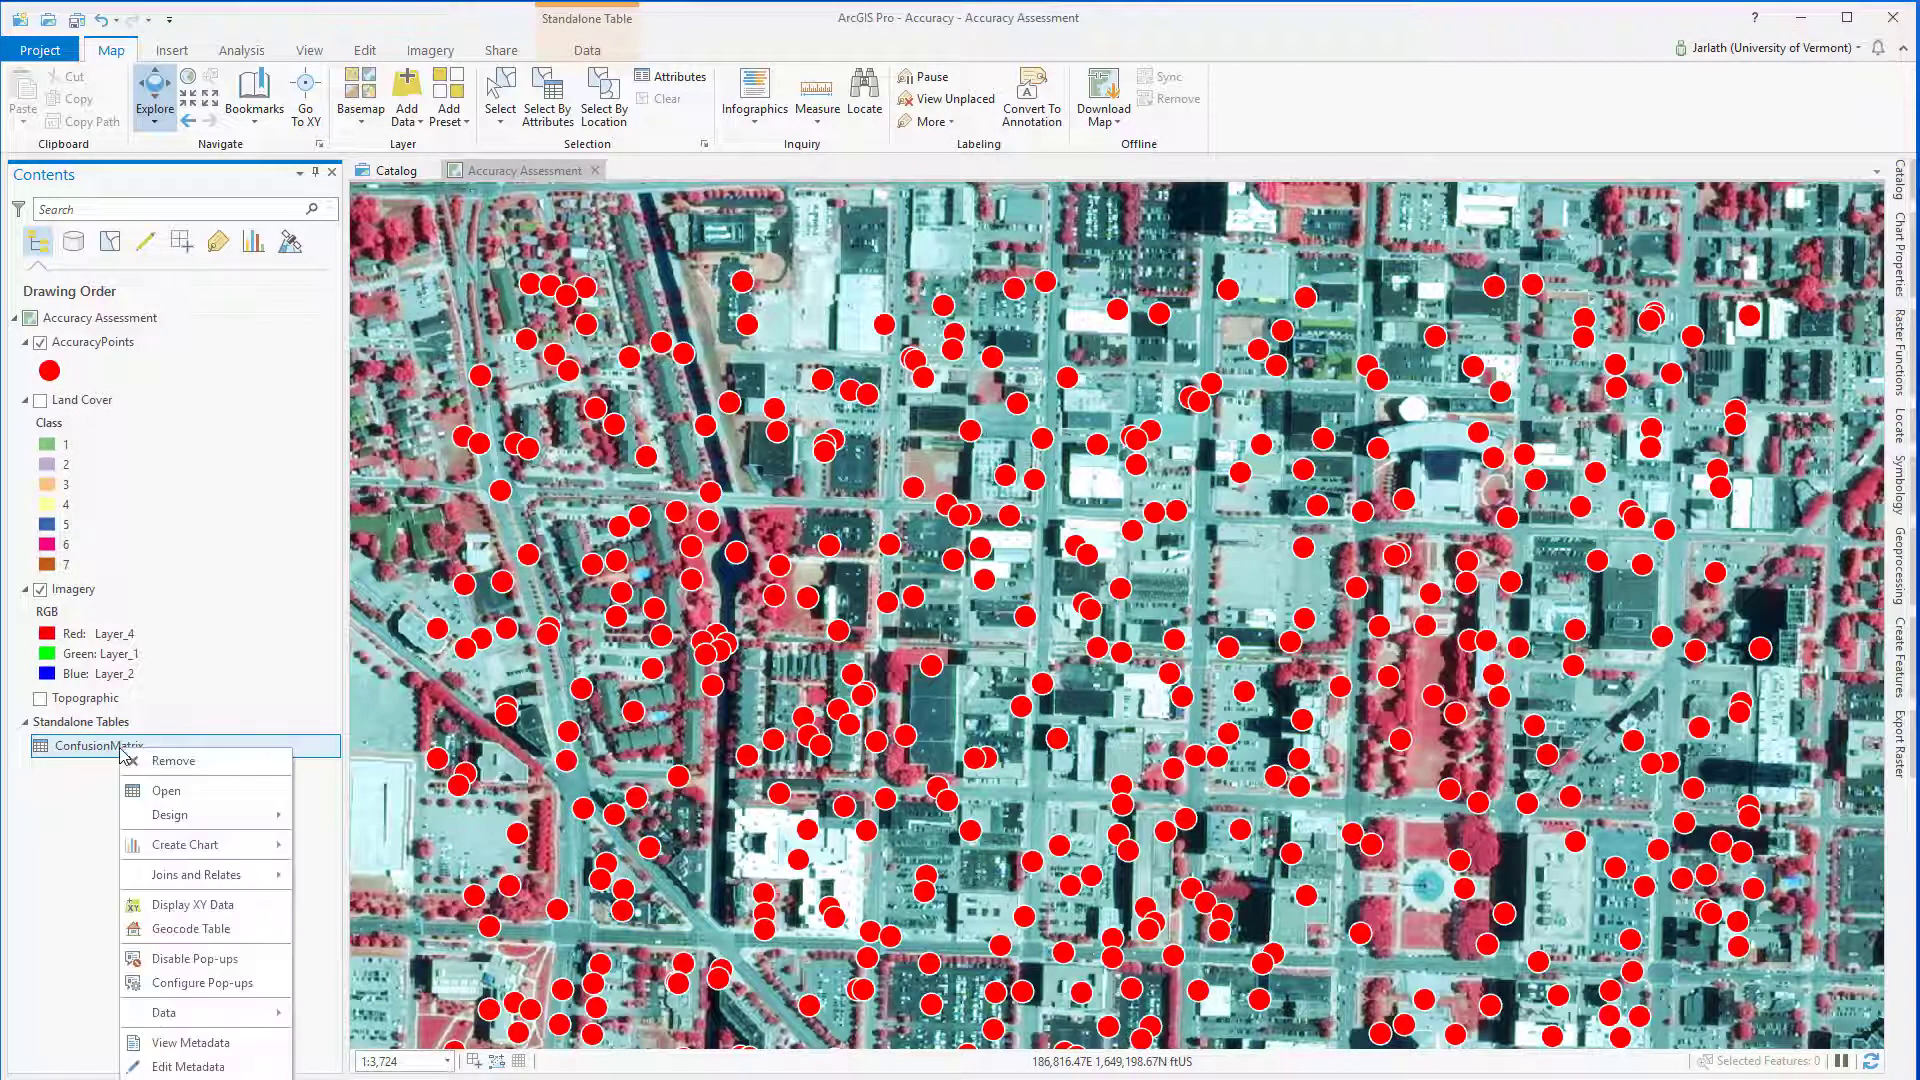
pyautogui.click(158, 791)
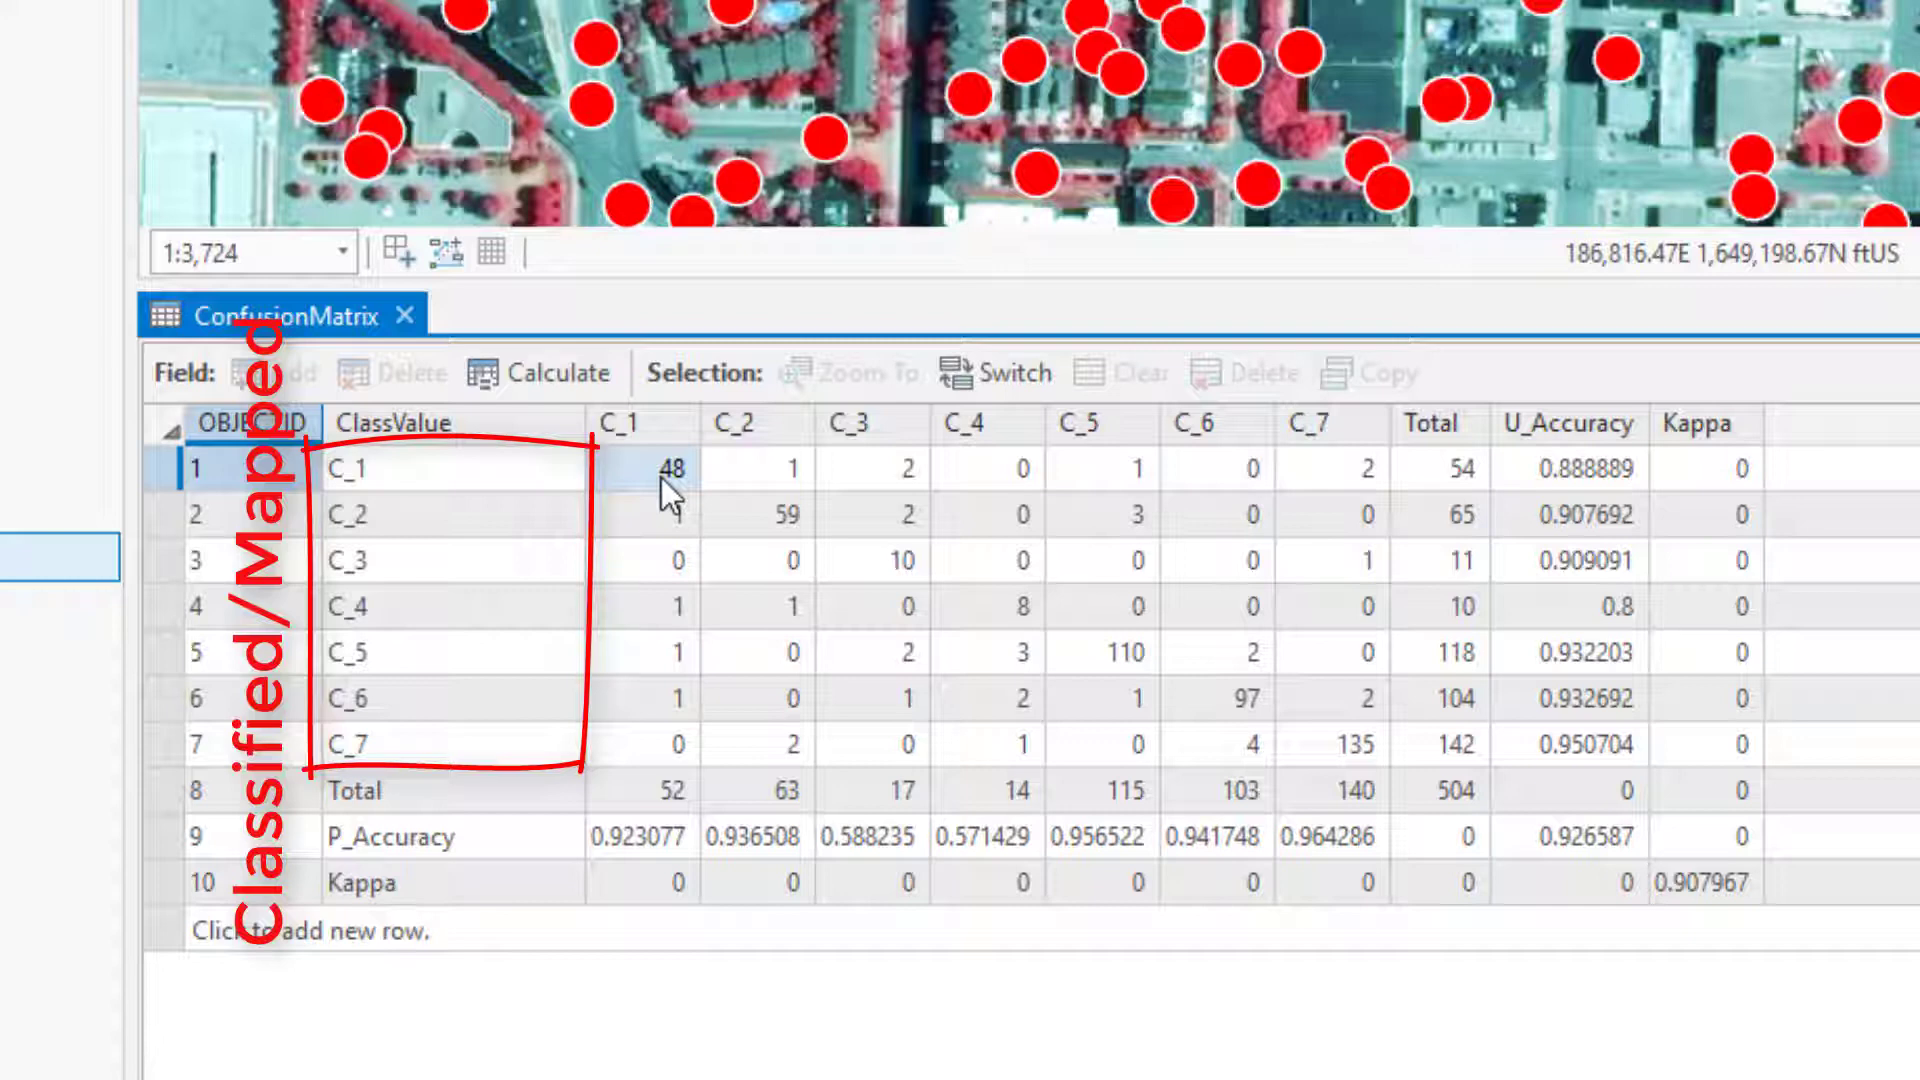
pyautogui.click(760, 518)
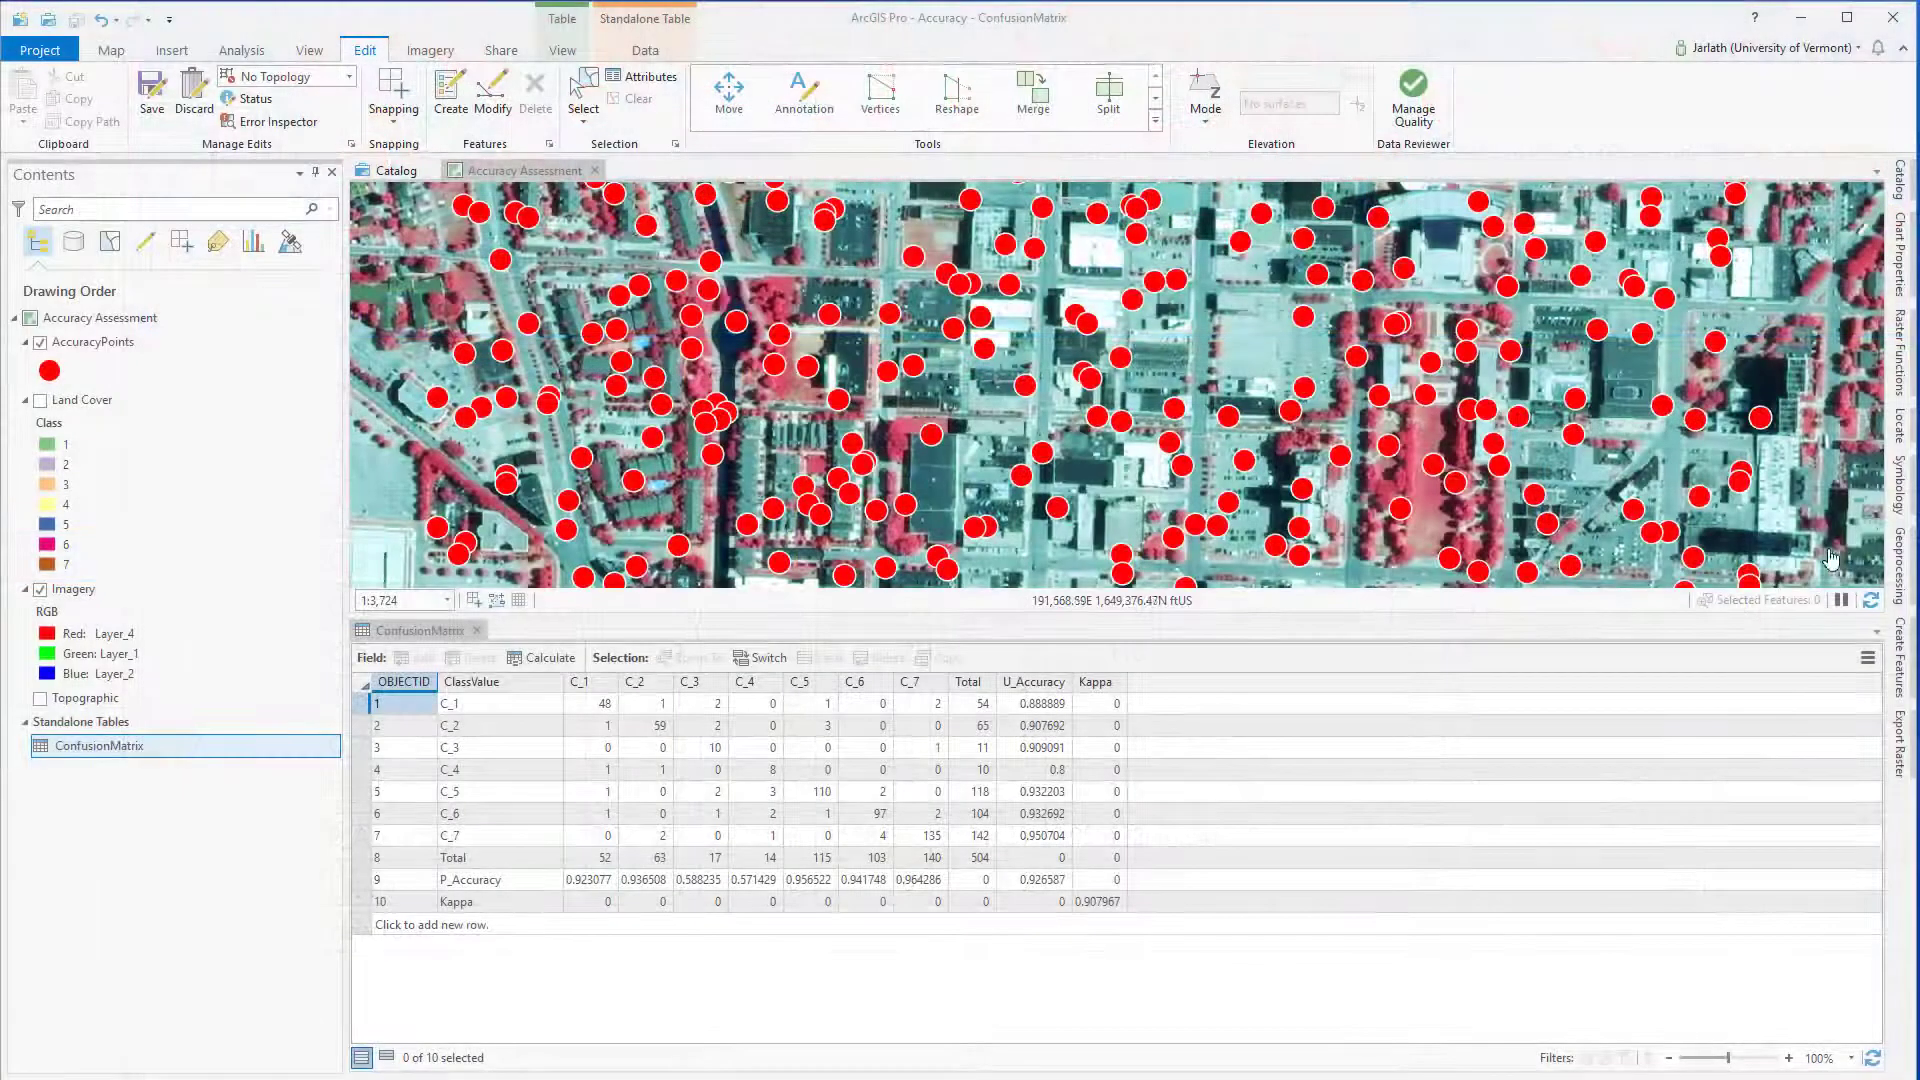
# Step: Export ConfusionMatrix to a ConfusionMatrix Excel workbook using Table To Excel
pyautogui.click(1899, 567)
pyautogui.write('e')
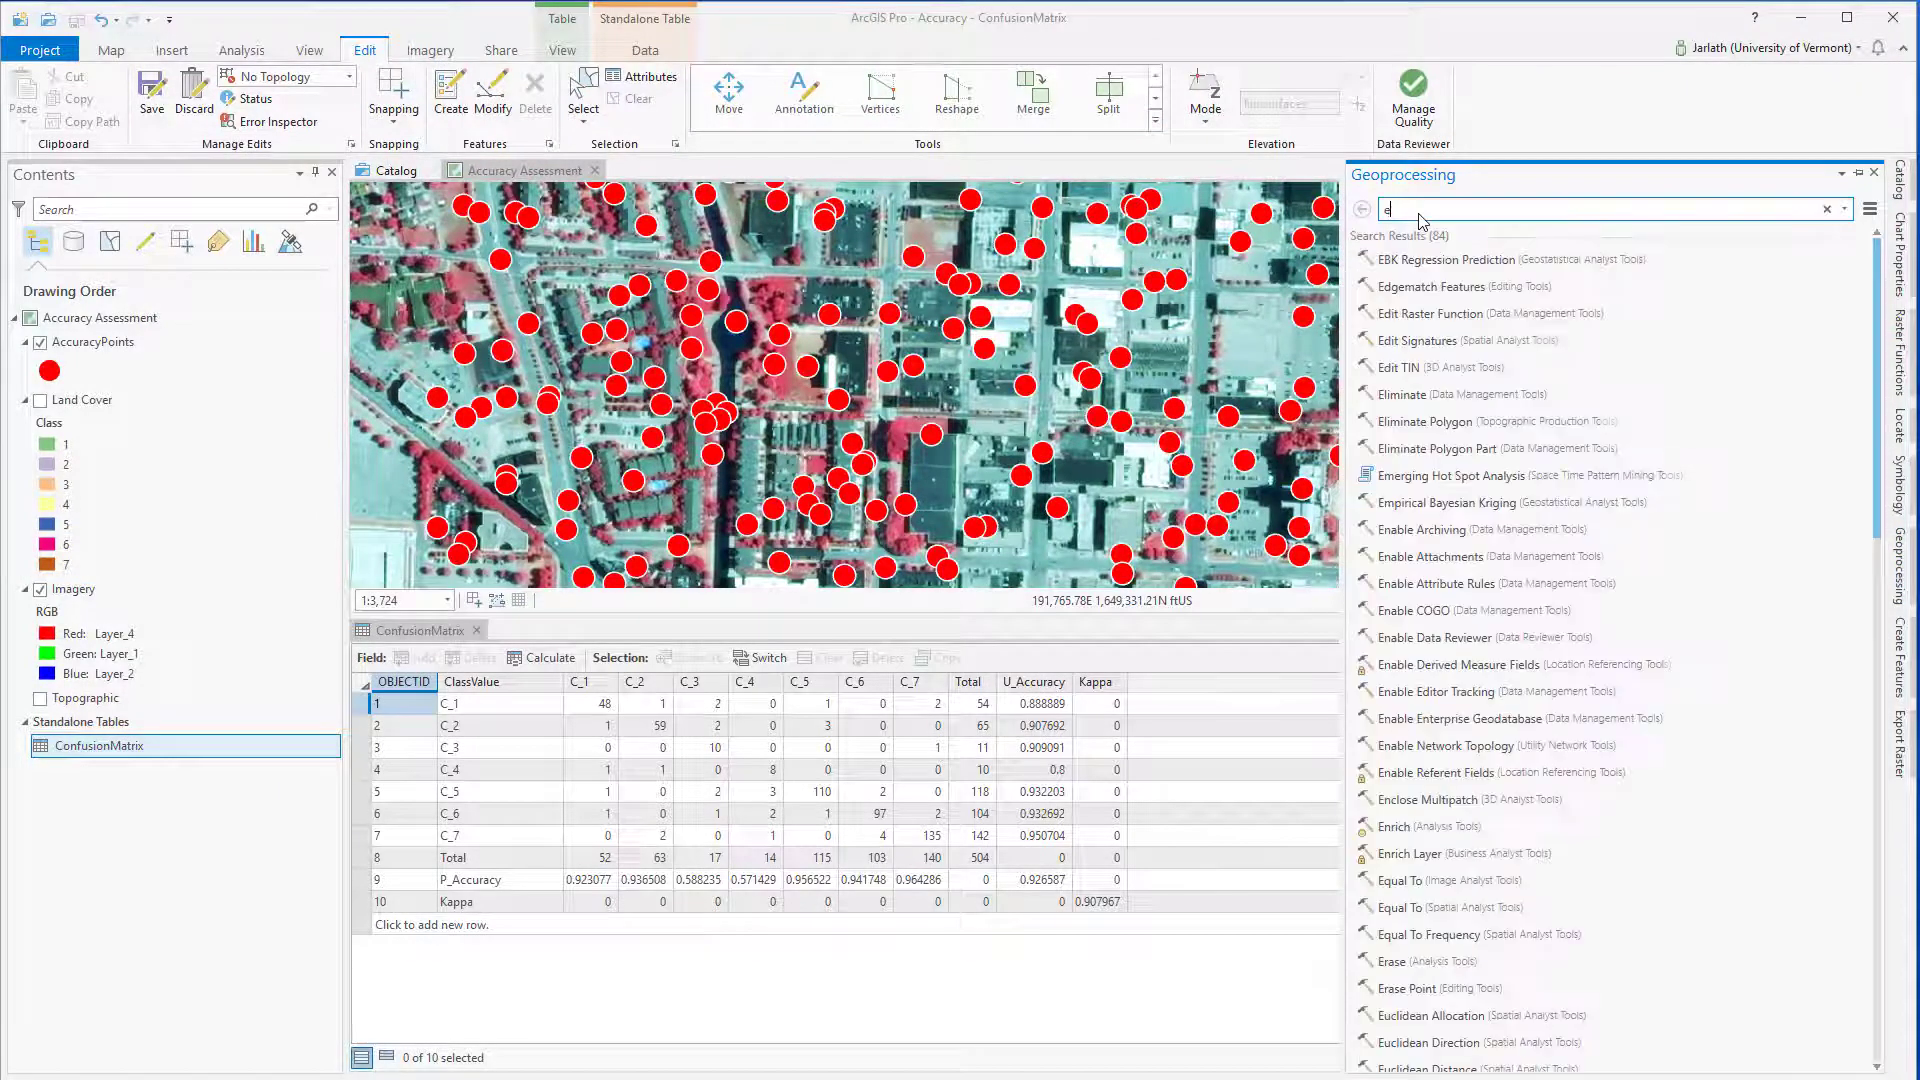
pyautogui.write('x')
pyautogui.write('el')
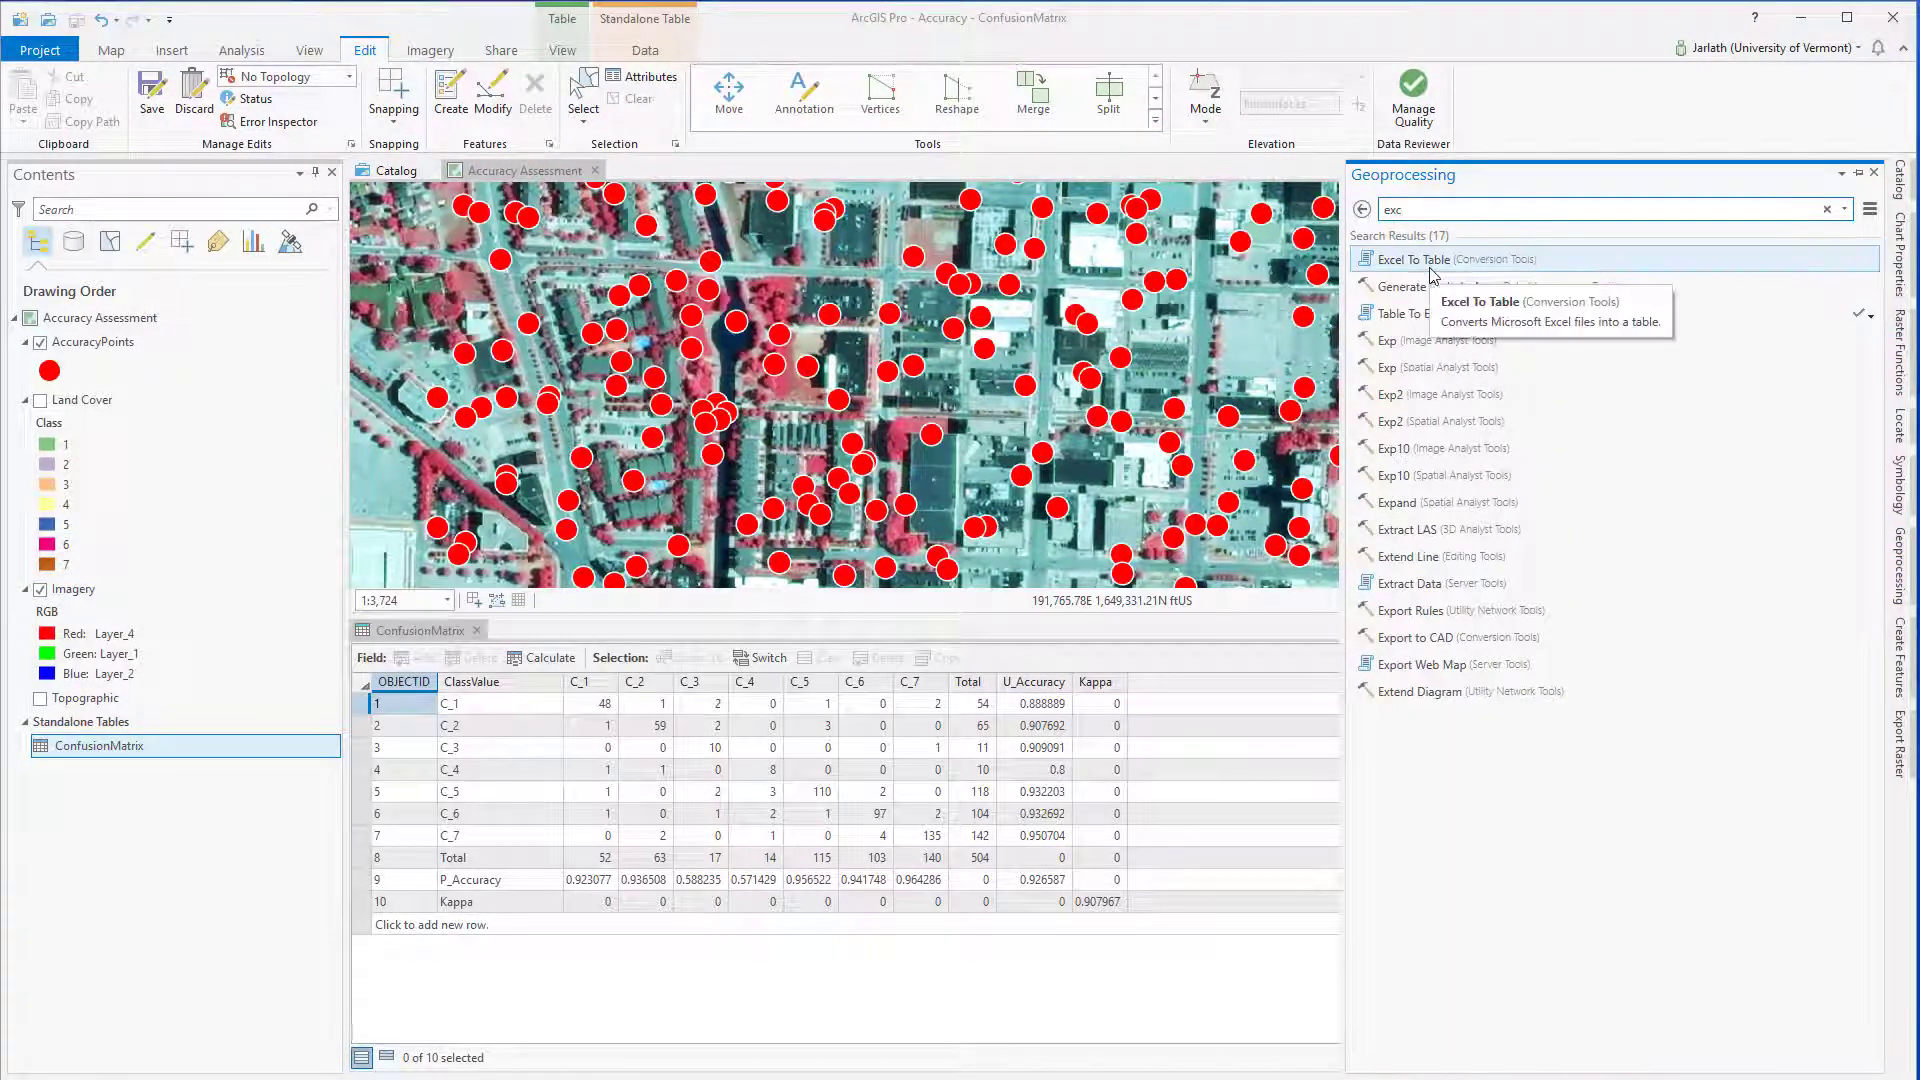
pyautogui.click(1423, 314)
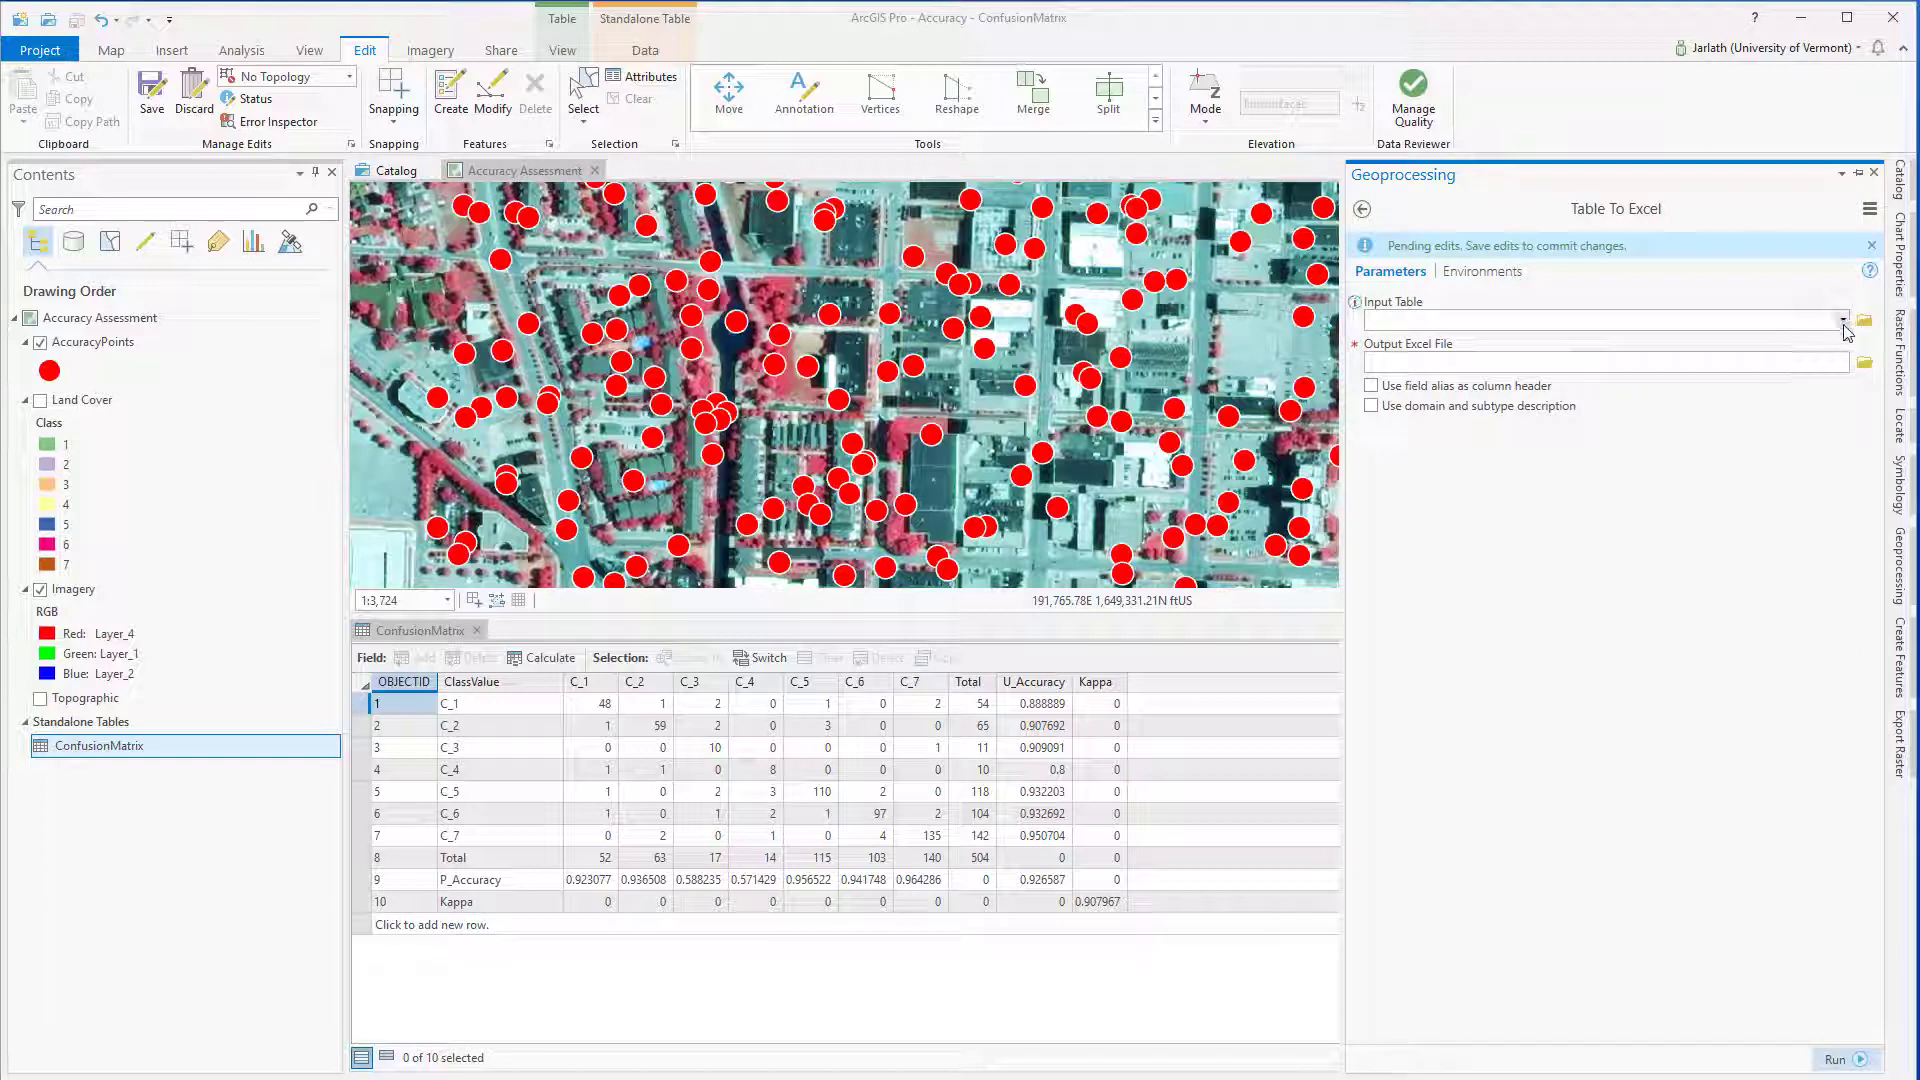
pyautogui.click(1844, 320)
pyautogui.click(1680, 358)
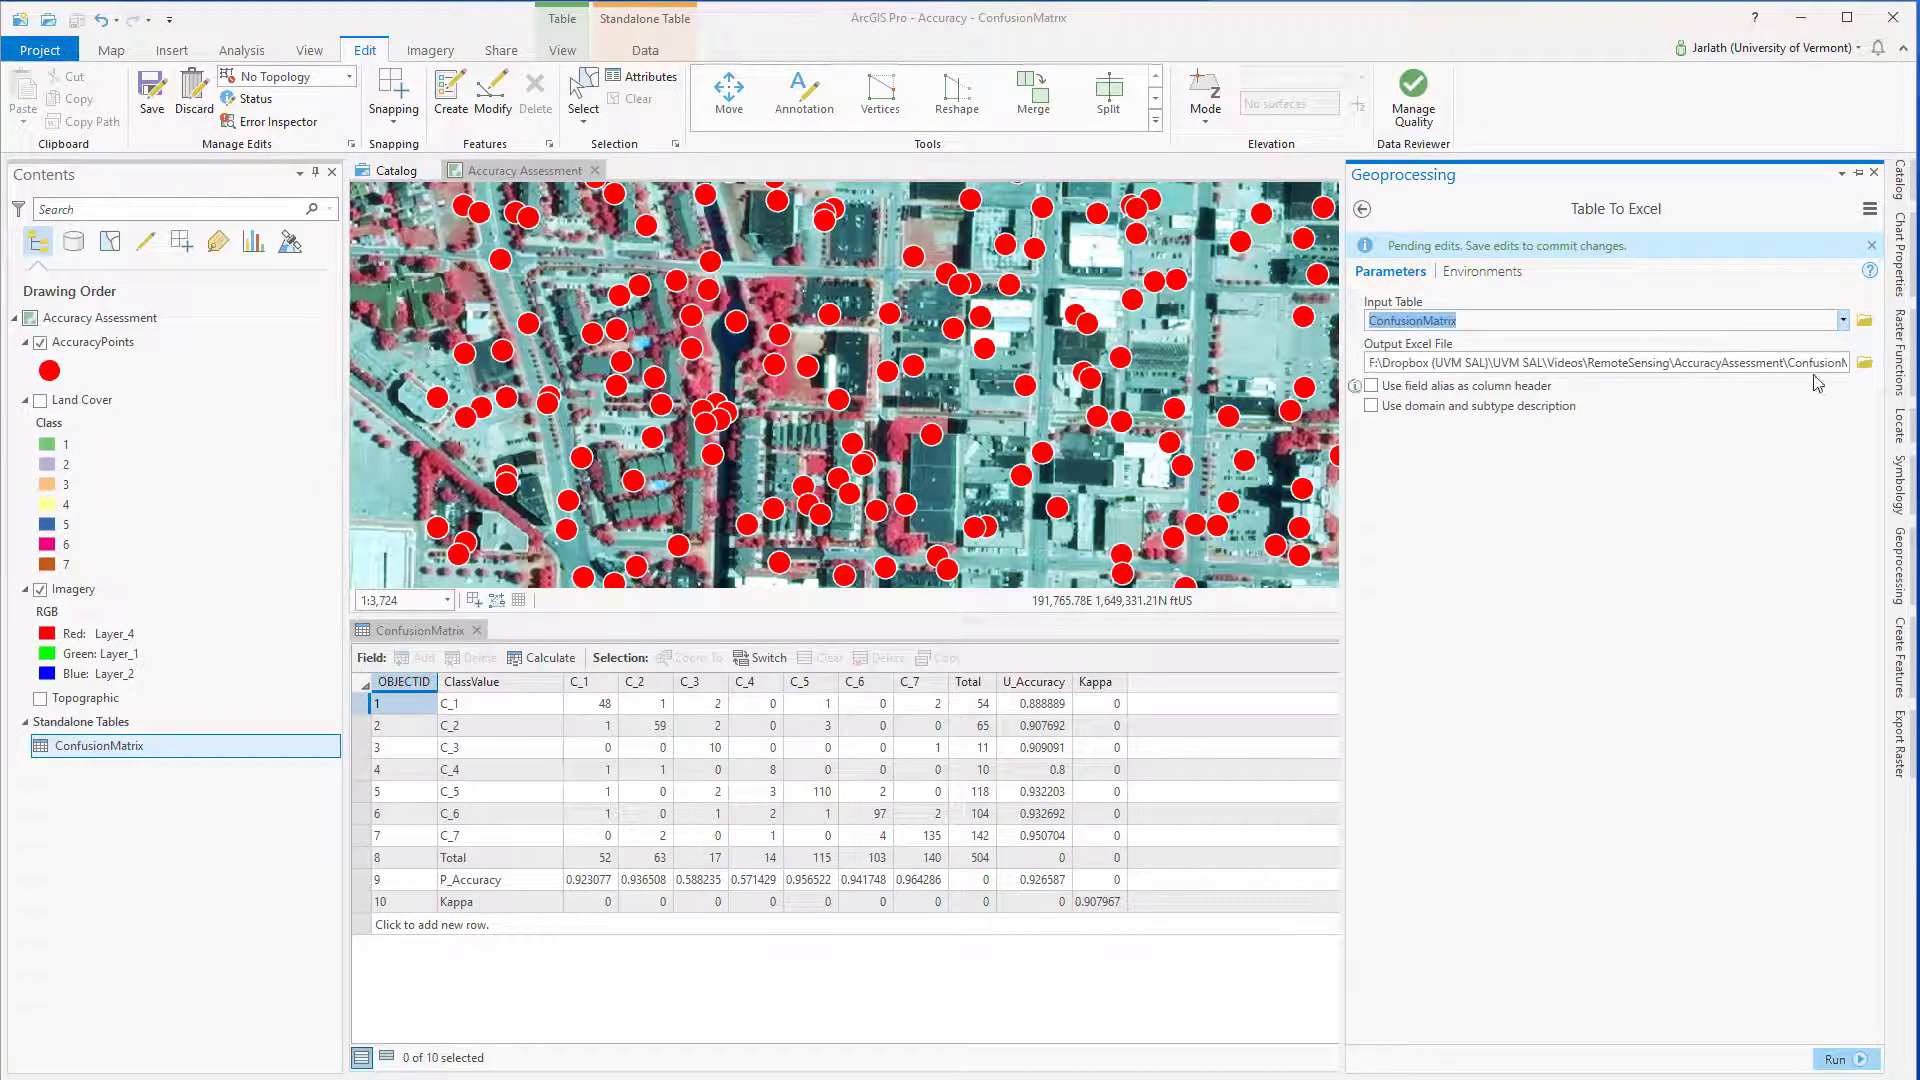
pyautogui.click(1862, 364)
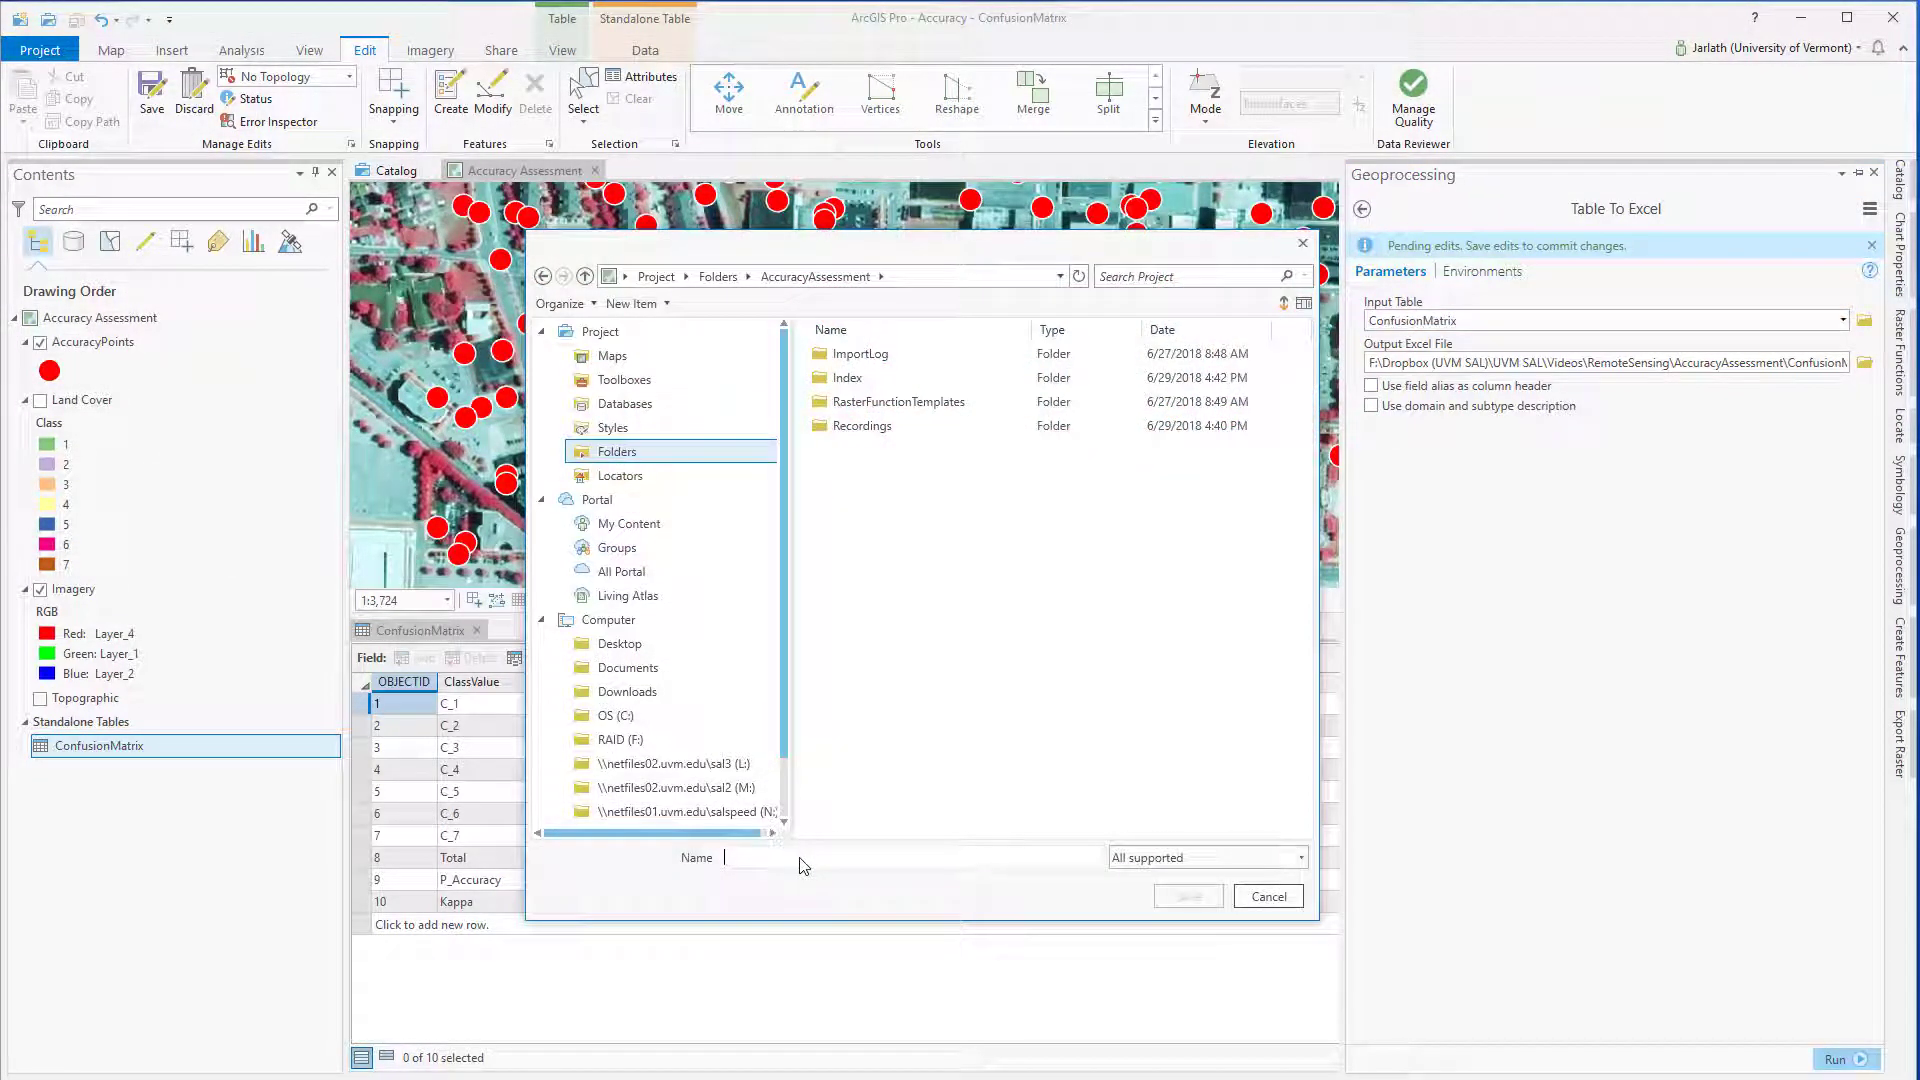
pyautogui.click(800, 858)
pyautogui.write('ConfusionMatrix')
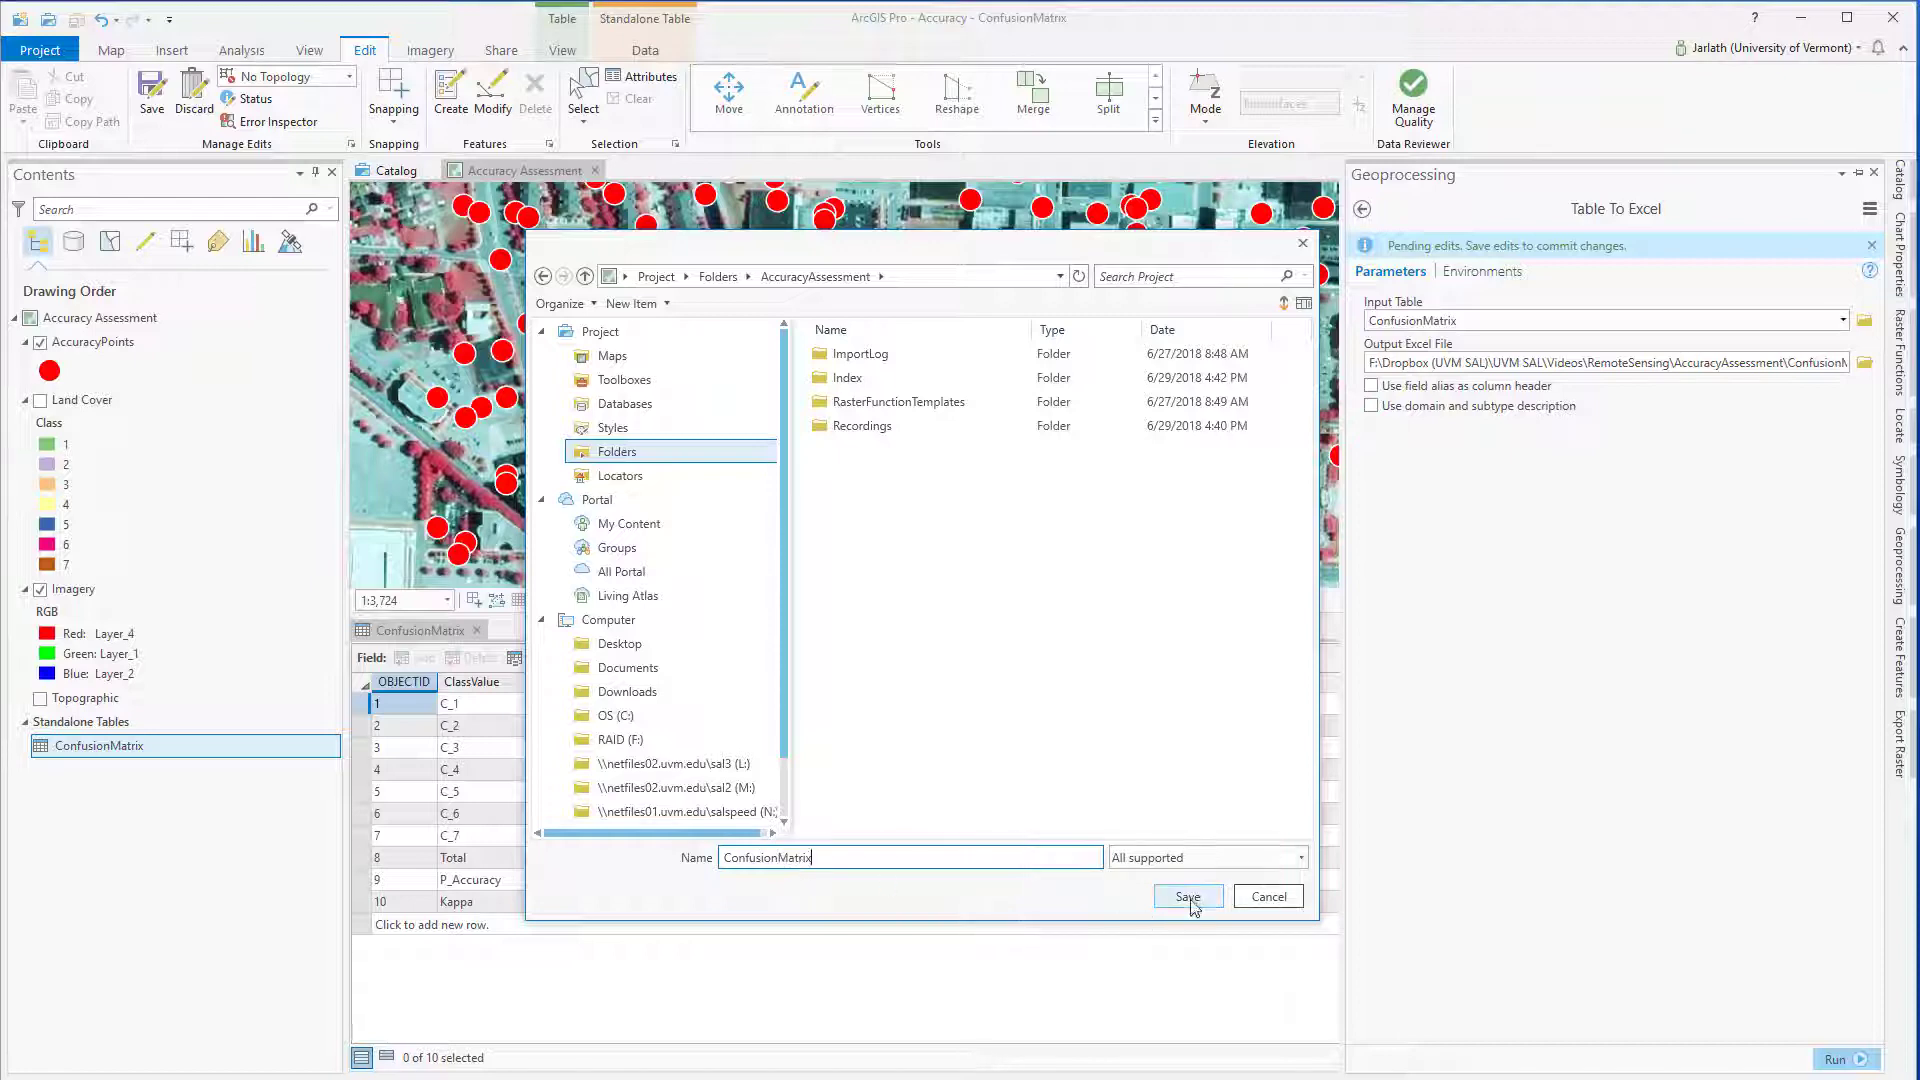
pyautogui.click(1188, 898)
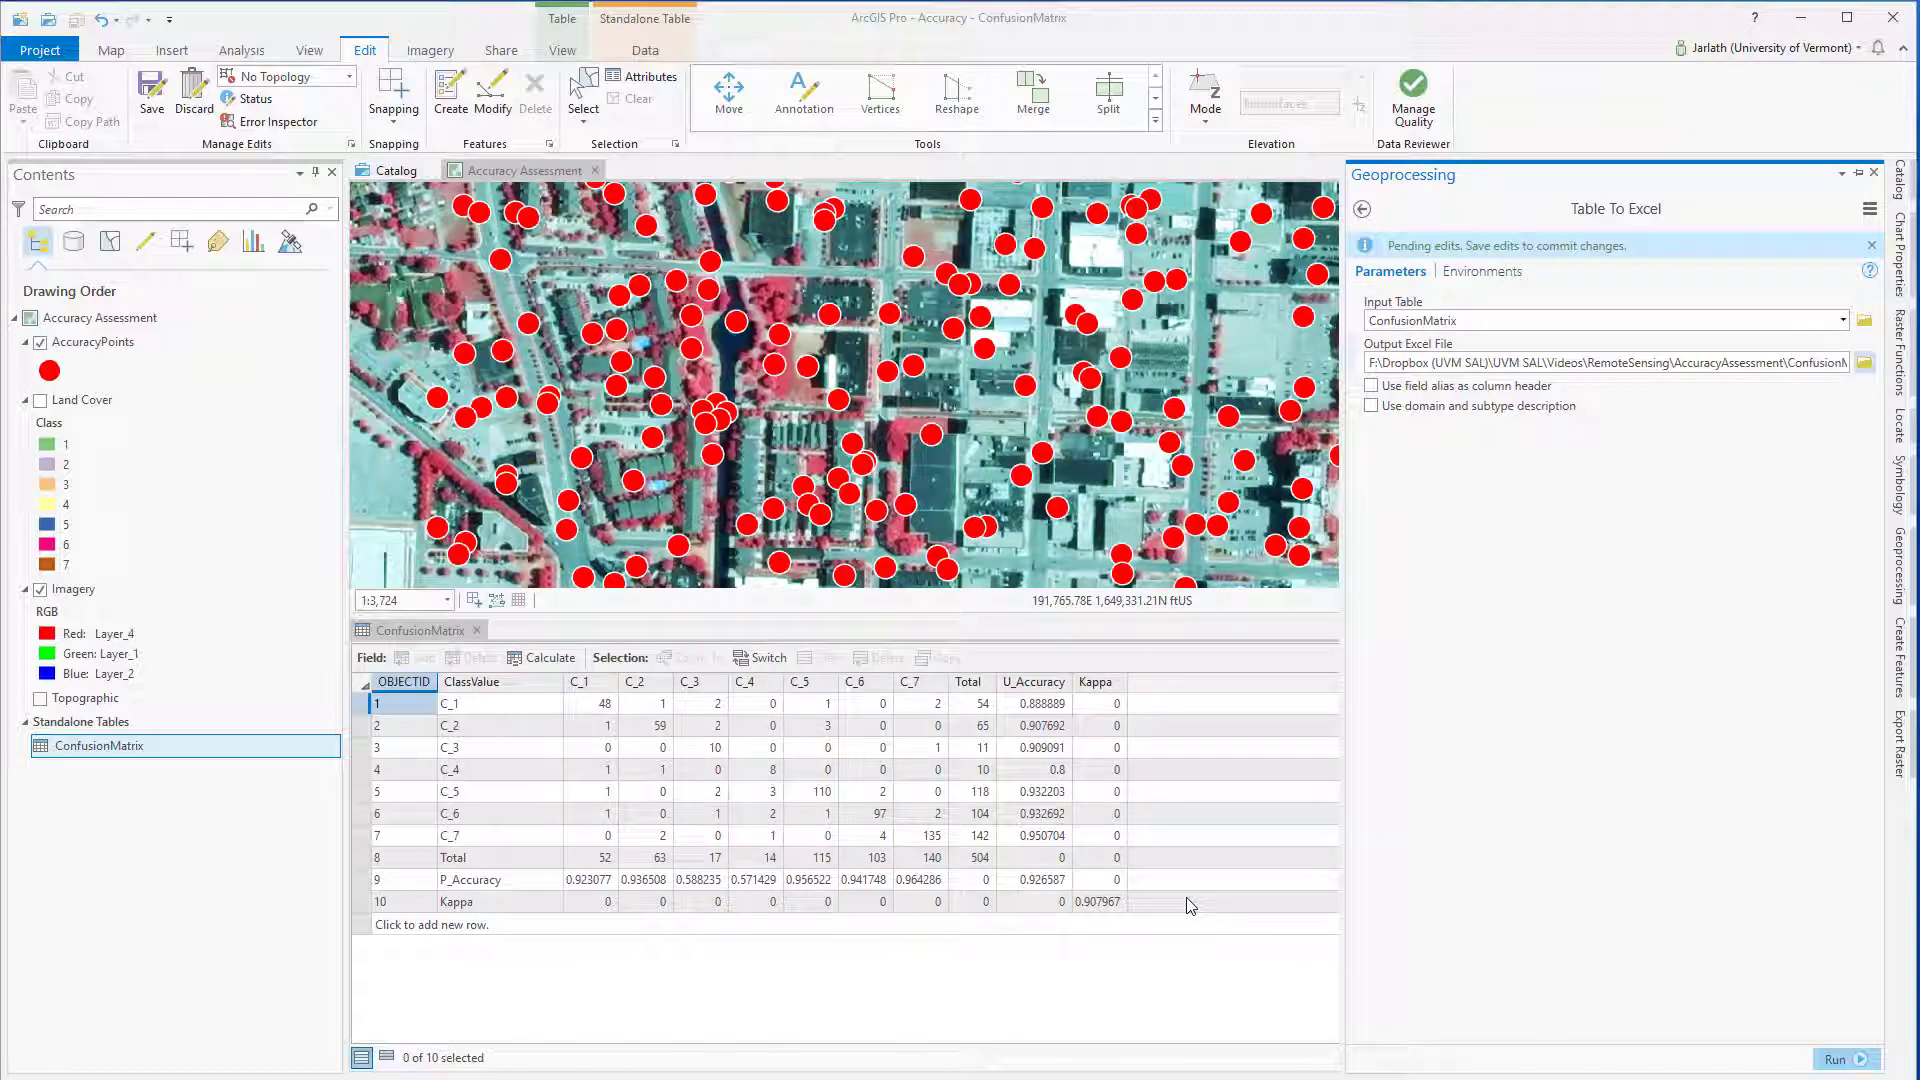
pyautogui.click(1833, 1058)
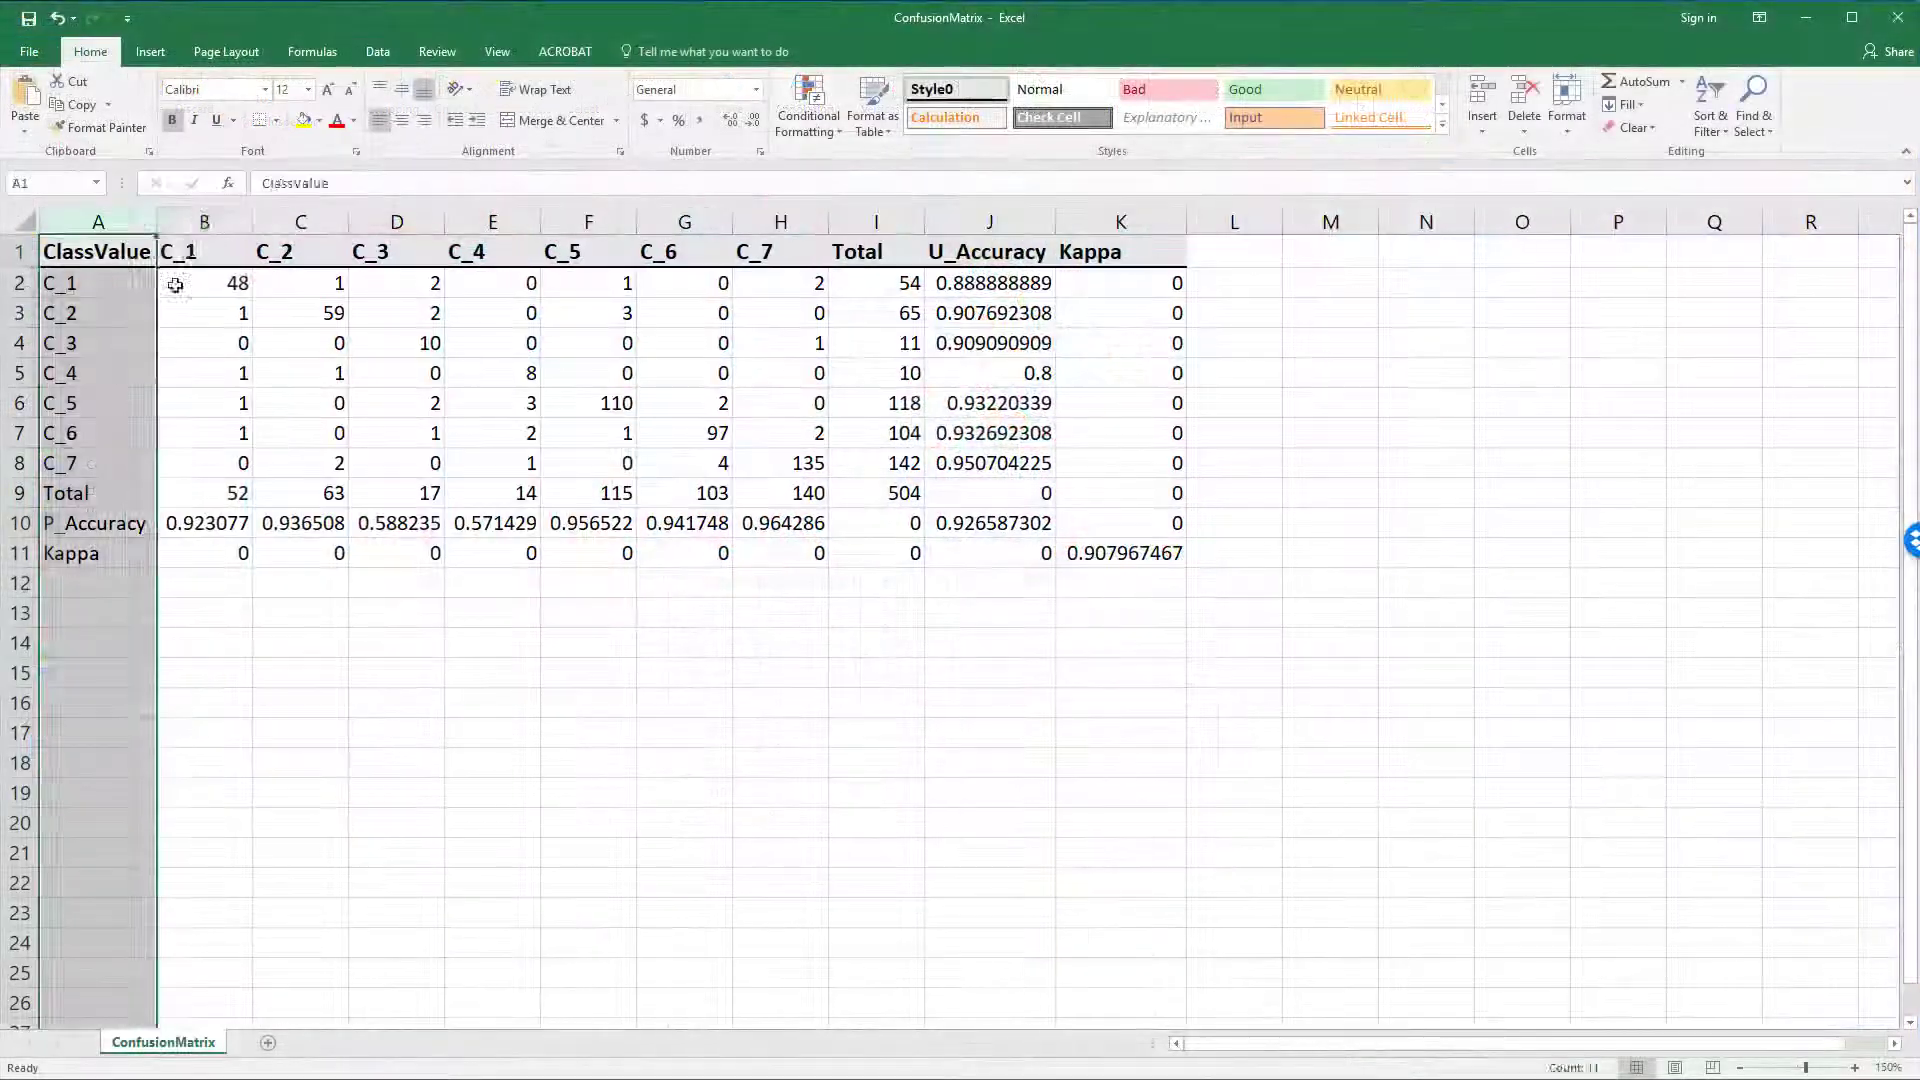
pyautogui.write('s\tSoil\tWater\tBuilding\tRoad\tOther Paved')
pyautogui.press('Tab')
pyautogui.write('Tree')
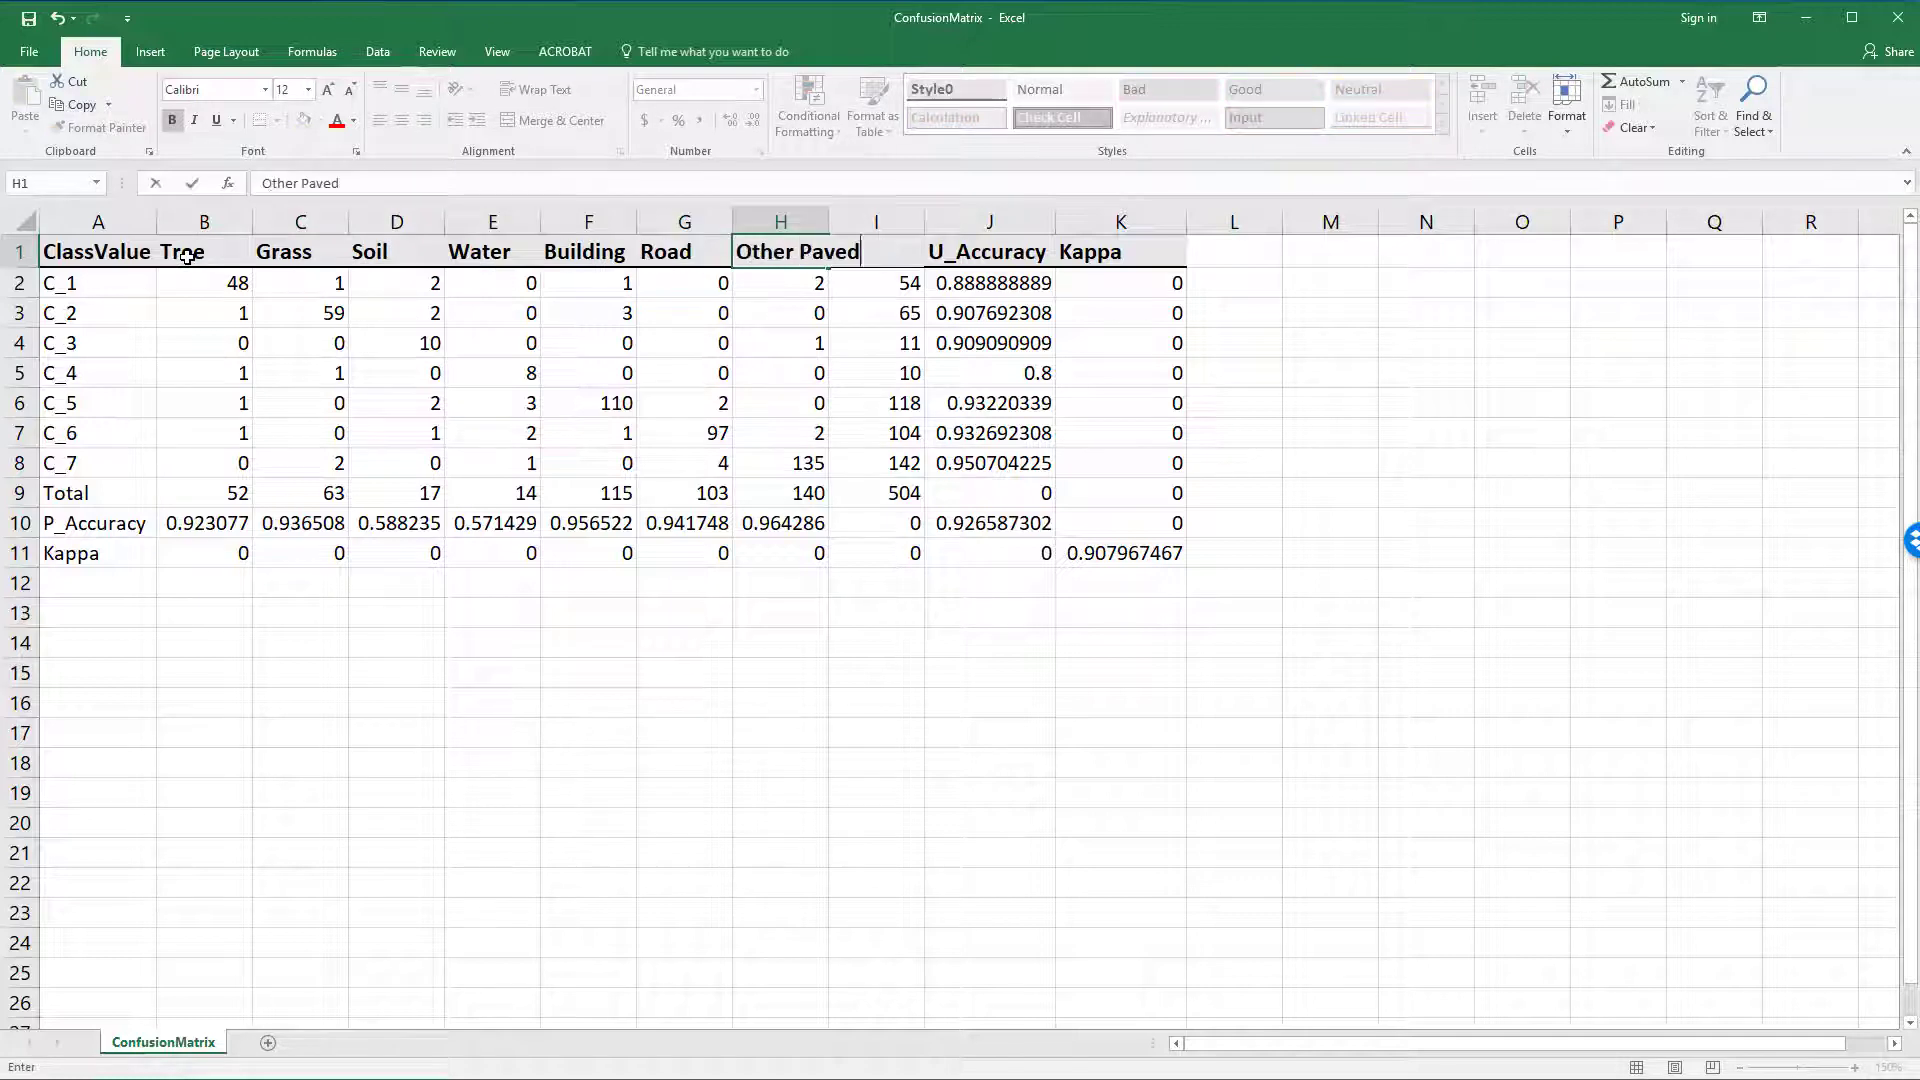
# Step: Replace the C_ codes with Tree, Grass, Soil, Water, Building, Road, Other Paved
pyautogui.press('Tab')
pyautogui.doubleClick(47, 274)
pyautogui.write('Tree Grass Soil Water Building ')
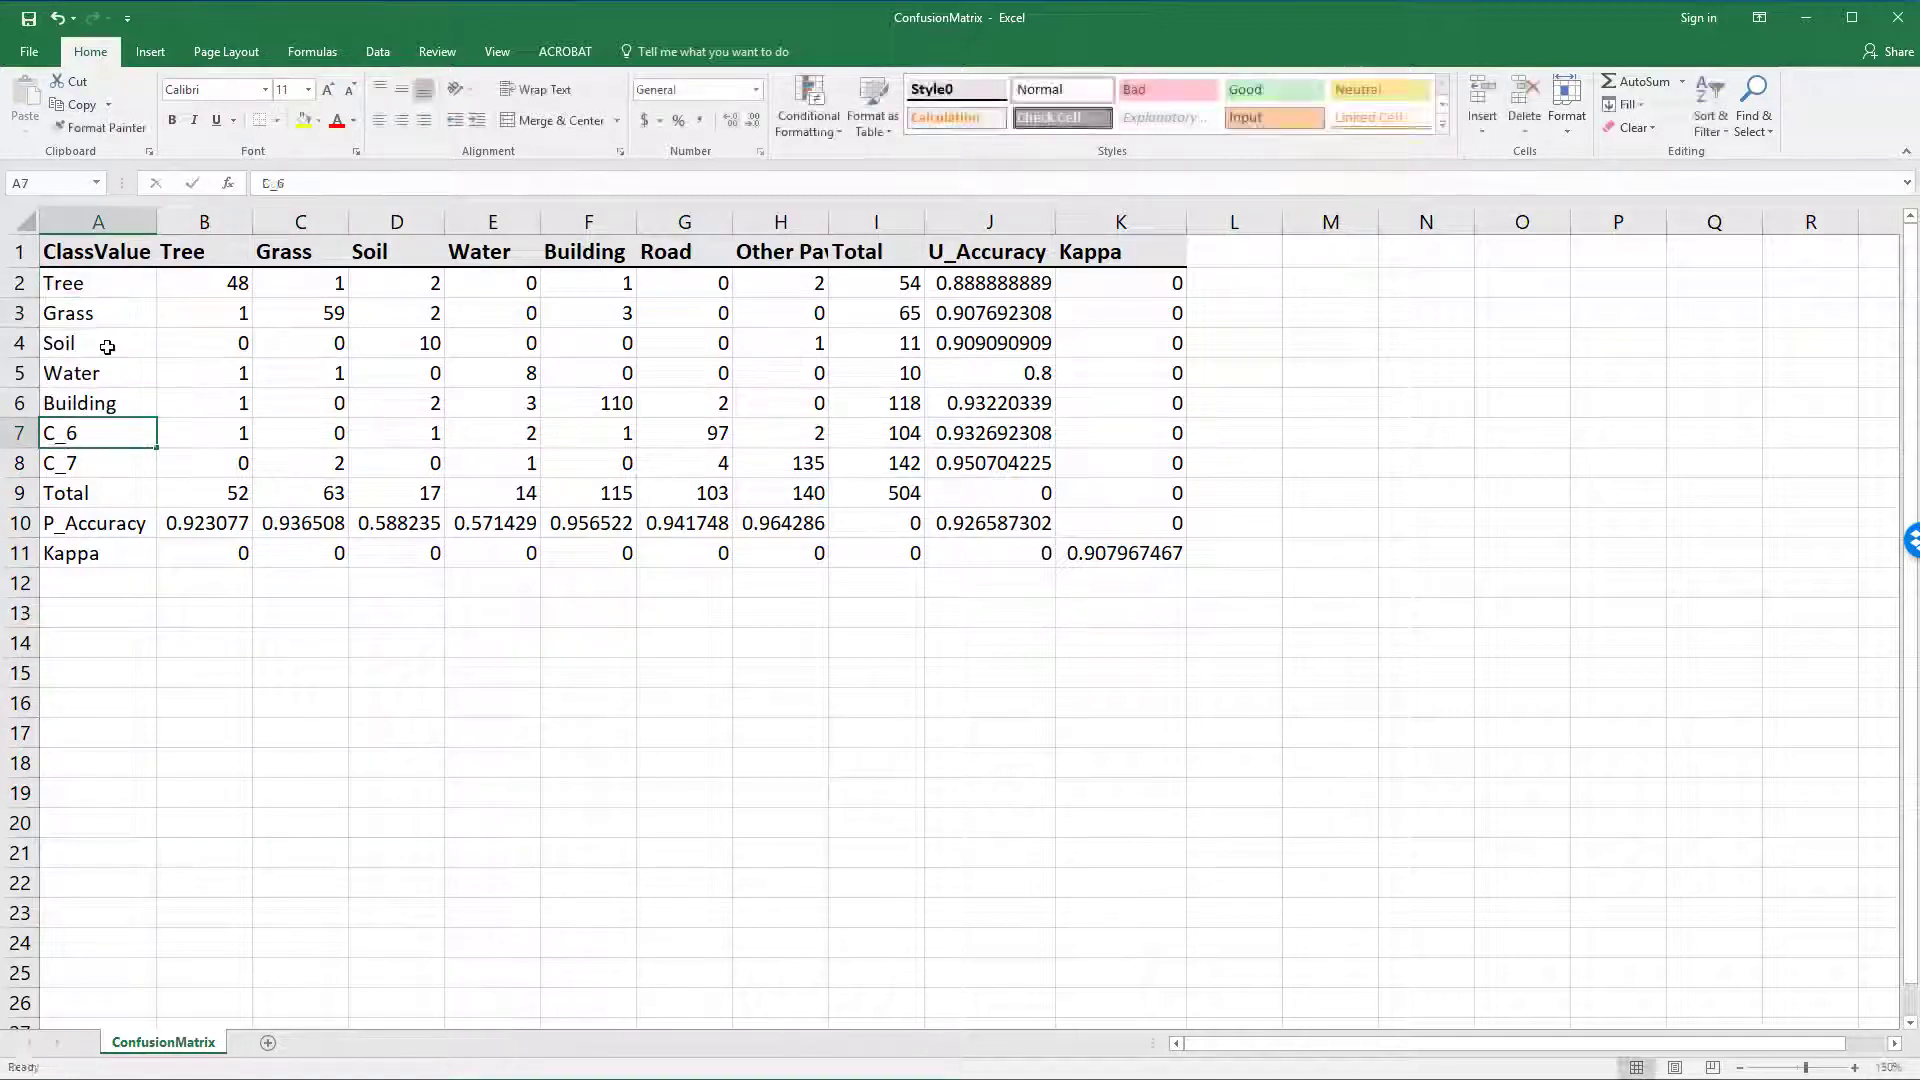
pyautogui.write('Road Other Pved')
pyautogui.press('BackSpace')
pyautogui.press('BackSpace')
pyautogui.press('BackSpace')
pyautogui.write('aved')
# Step: Show producer's and user's accuracies as percentages and rename ClassValue to Class
pyautogui.moveTo(204, 523); pyautogui.dragTo(803, 523)
pyautogui.click(677, 119)
pyautogui.moveTo(1034, 282); pyautogui.dragTo(1033, 523)
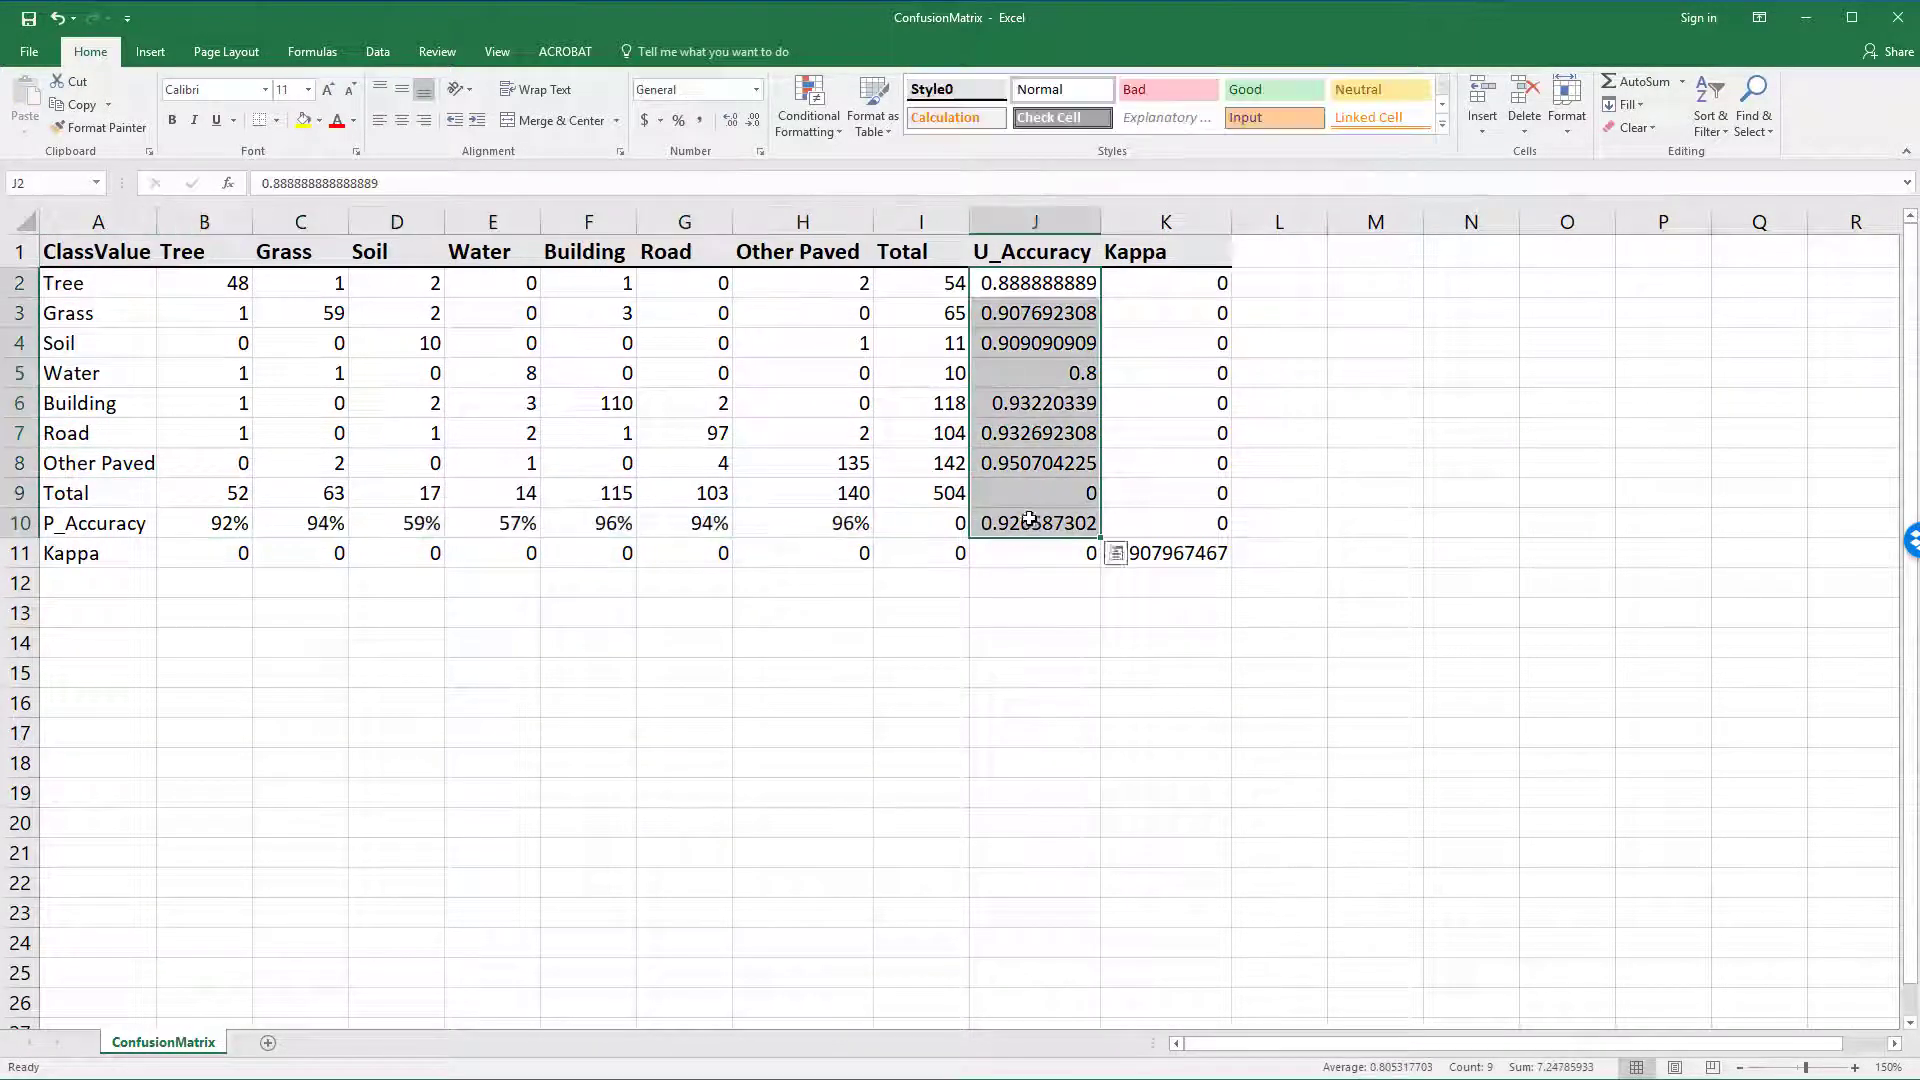
pyautogui.click(1021, 757)
pyautogui.click(91, 251)
pyautogui.write('Class')
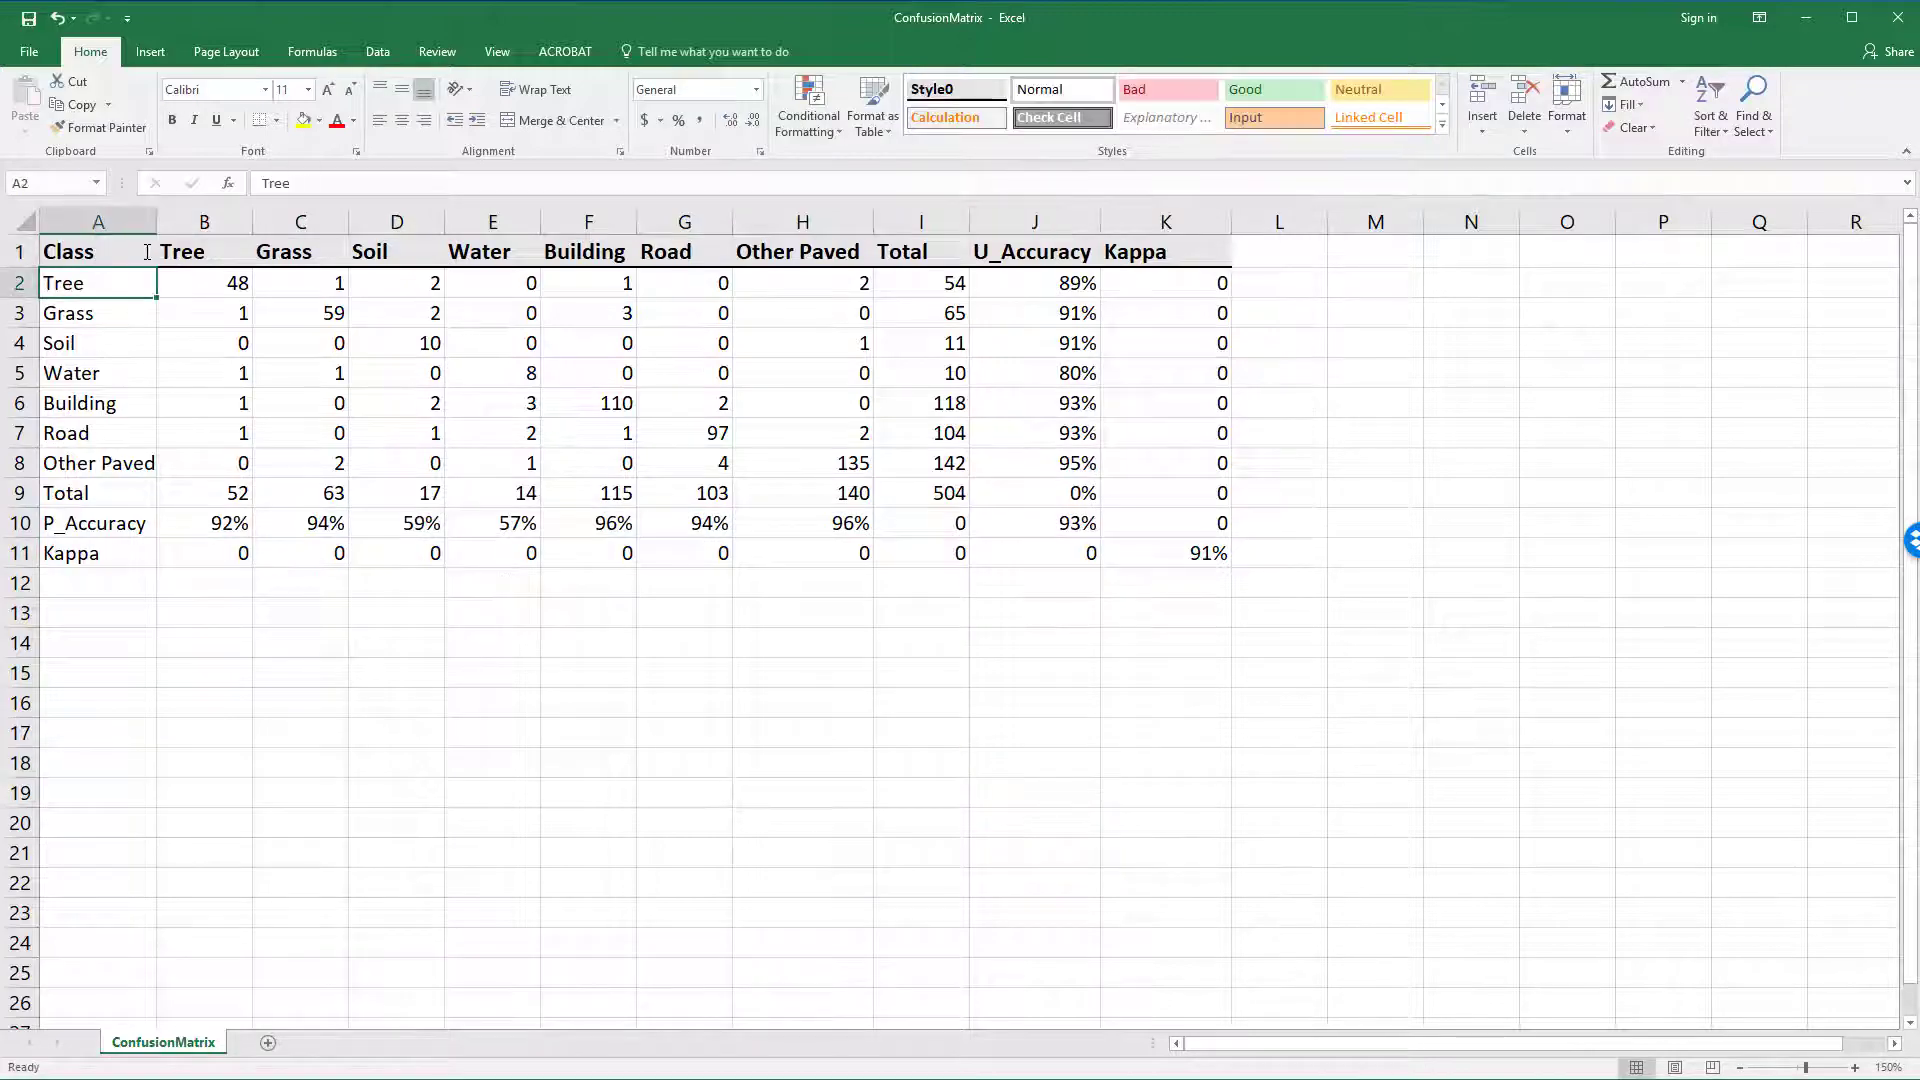